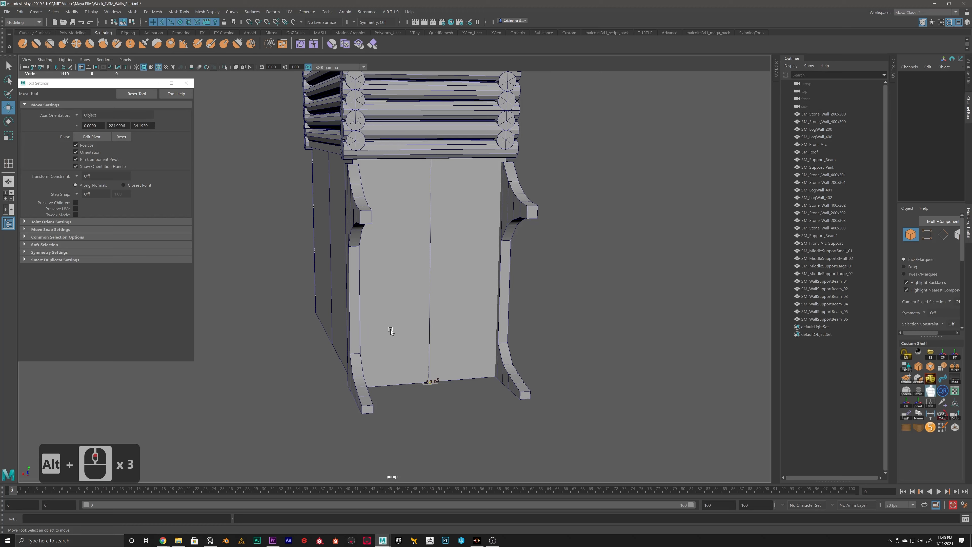
Step: Create a polygon cylinder at the wall's base centre in the front view and set its radius to 71.4
{"action": "scroll", "coordinate": [515, 334], "scroll_direction": "down", "scroll_amount": 4}
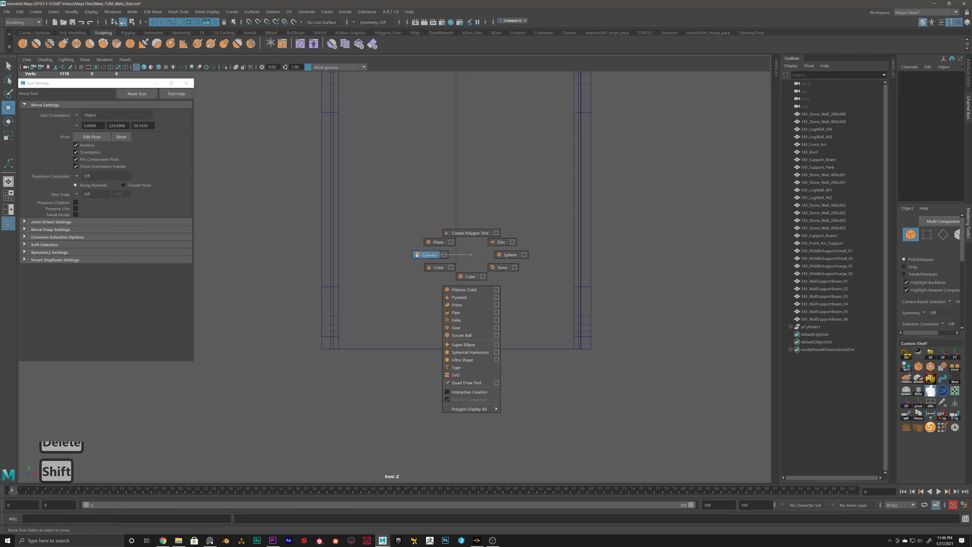
{"action": "right_click_drag", "start_coordinate": [417, 255], "coordinate": [416, 255], "text": "shift"}
{"action": "key", "text": "t"}
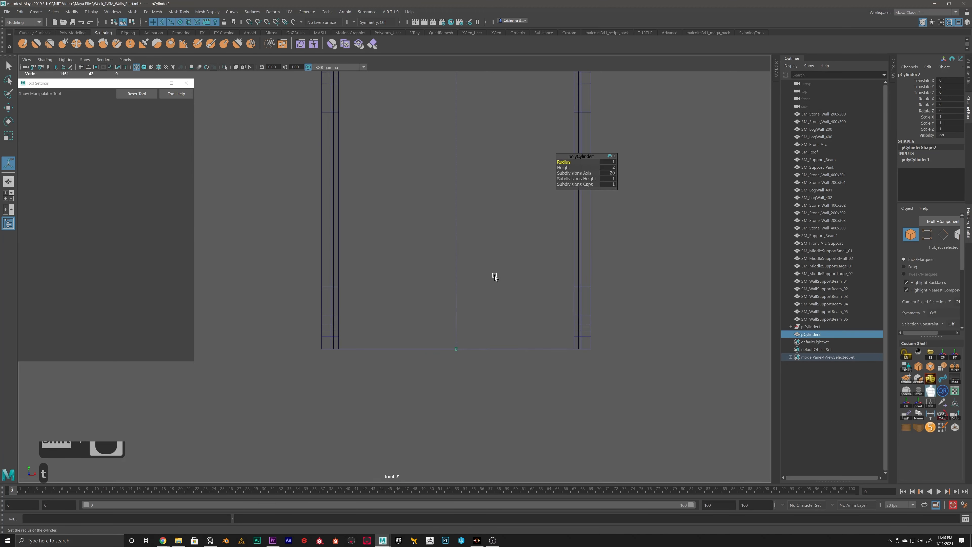
{"action": "left_click_drag", "start_coordinate": [572, 161], "coordinate": [752, 173]}
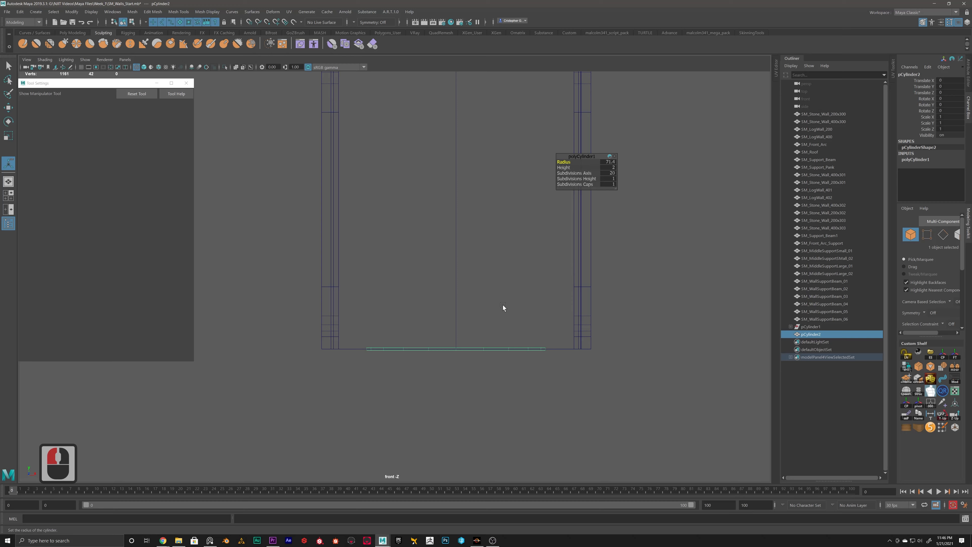
Step: Rotate the cylinder 90 degrees about X to face the front, and raise it to a Translate Y of 41.896
{"action": "middle_click_drag", "start_coordinate": [467, 302], "coordinate": [521, 296], "text": "alt"}
{"action": "key", "text": "e"}
{"action": "left_click_drag", "start_coordinate": [476, 311], "coordinate": [515, 328], "text": "alt"}
{"action": "key", "text": "j"}
{"action": "key", "text": "w"}
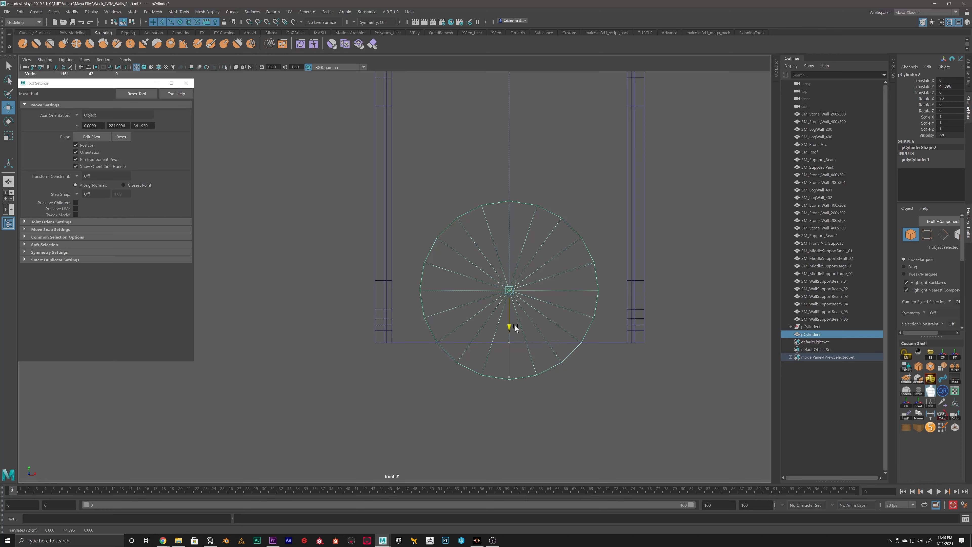
Step: Flatten the cylinder's lower vertices into a straight line and snap them to the wall's bottom edge
{"action": "right_click_drag", "start_coordinate": [587, 349], "coordinate": [589, 341]}
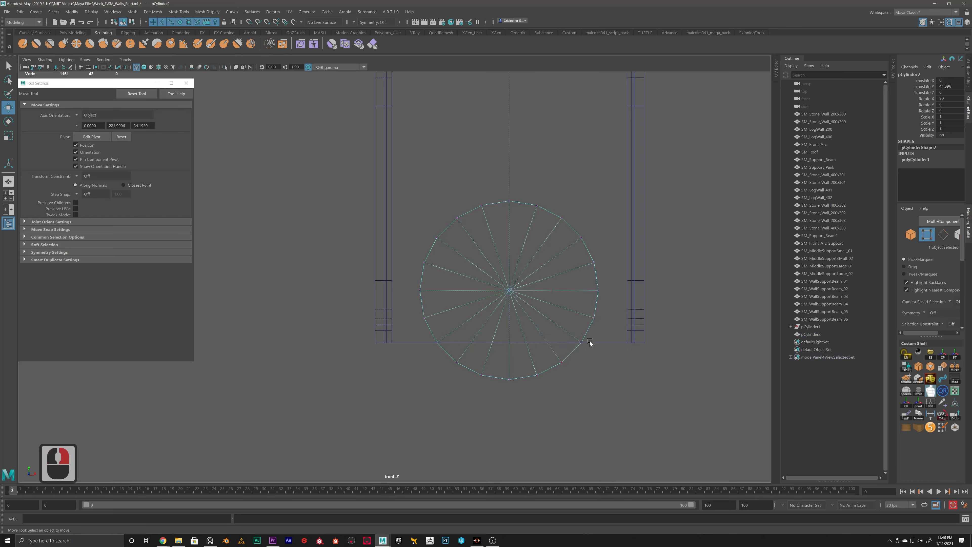
{"action": "left_click_drag", "start_coordinate": [589, 341], "coordinate": [394, 391]}
{"action": "key", "text": "r"}
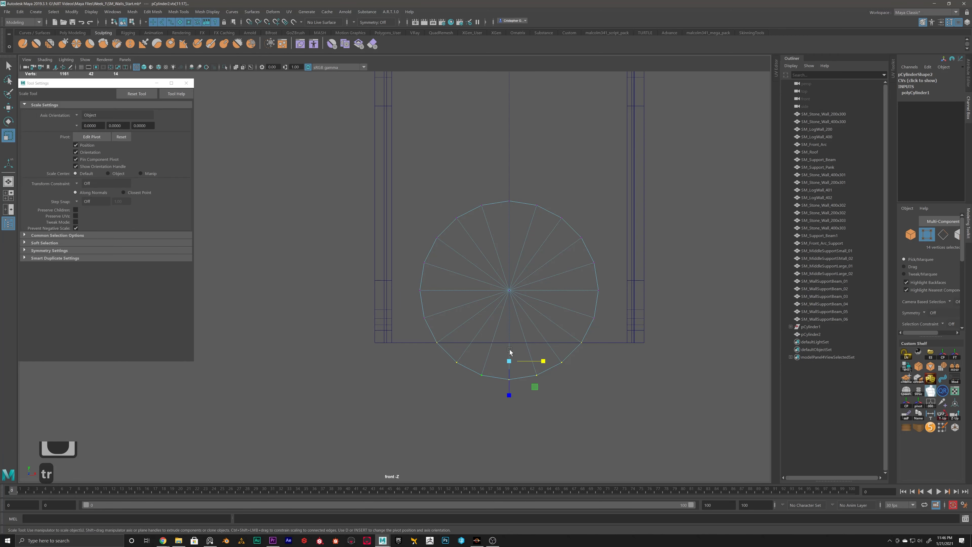
{"action": "left_click_drag", "start_coordinate": [509, 397], "coordinate": [509, 359]}
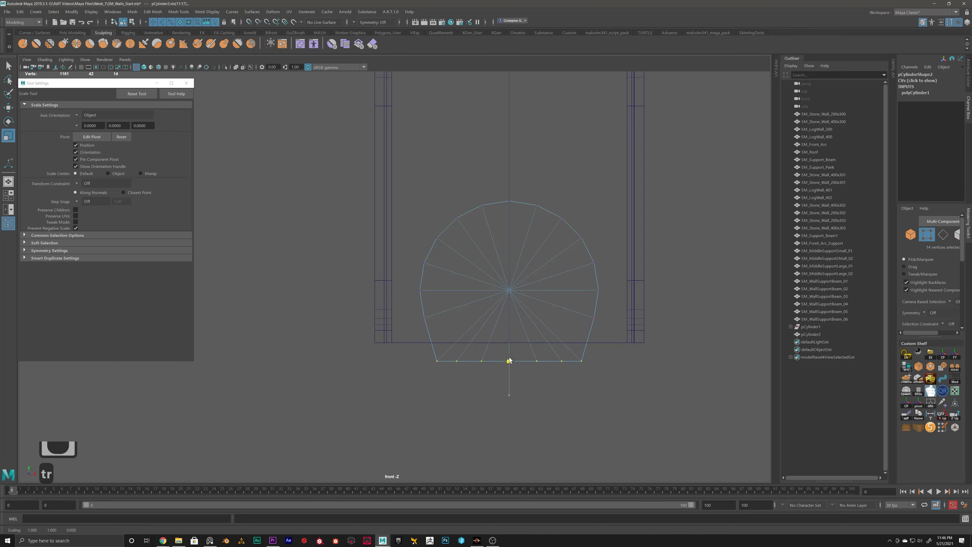
{"action": "key", "text": "w"}
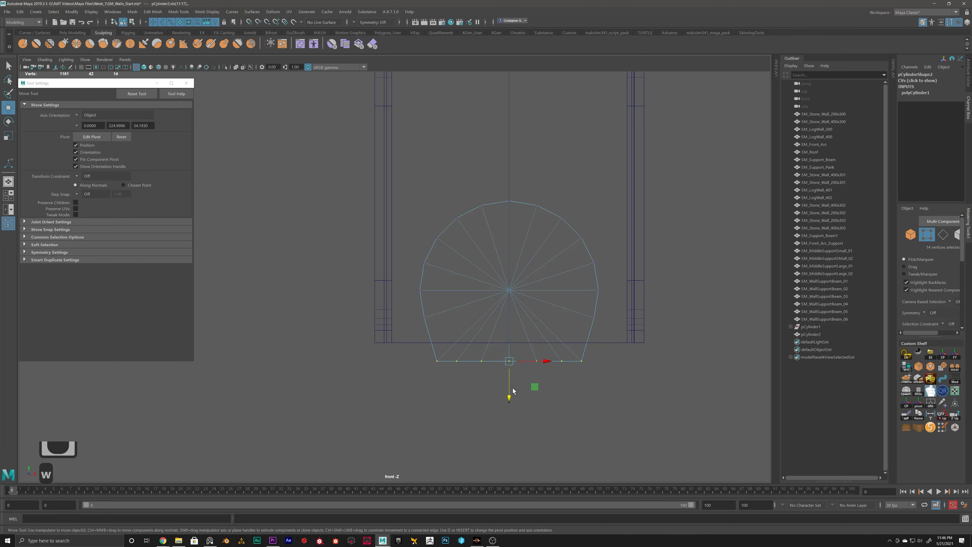
{"action": "key", "text": "v"}
{"action": "left_click_drag", "start_coordinate": [509, 397], "coordinate": [509, 375]}
{"action": "scroll", "coordinate": [509, 295], "scroll_direction": "down", "scroll_amount": 2, "text": "alt"}
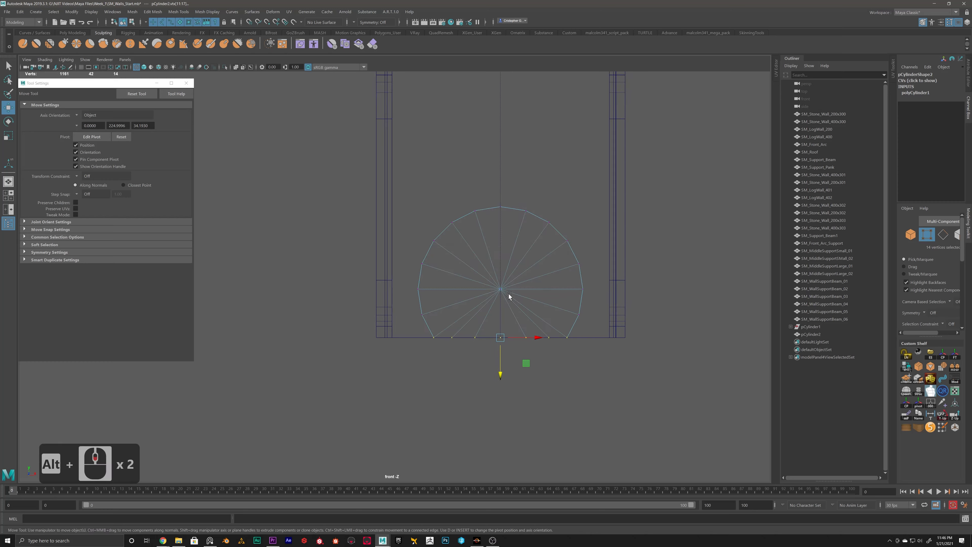
{"action": "scroll", "coordinate": [509, 293], "scroll_direction": "up", "scroll_amount": 2, "text": "alt"}
Step: Reselect the cylinder, show the full scene in perspective, and adjust the disc's thickness and depth against the wall
{"action": "right_click_drag", "start_coordinate": [512, 285], "coordinate": [547, 272]}
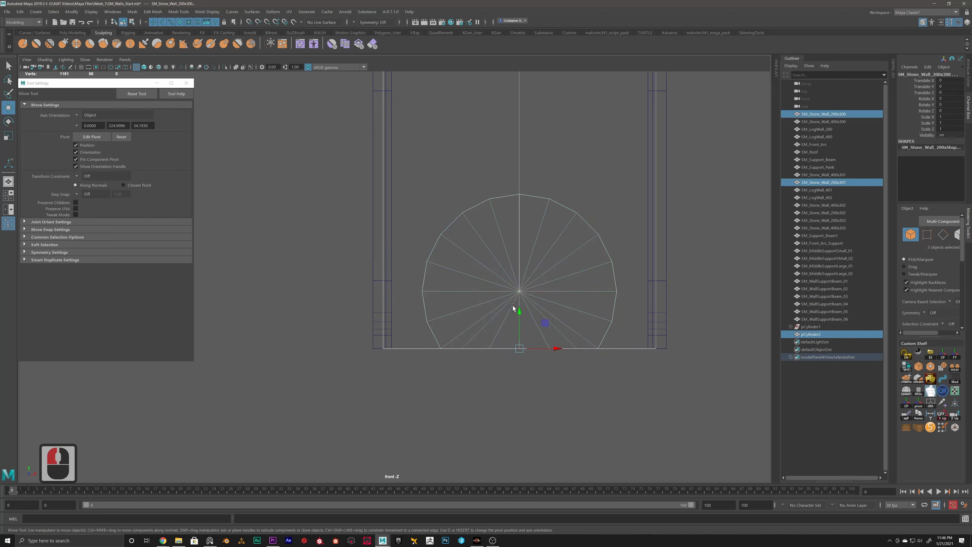
{"action": "middle_click_drag", "start_coordinate": [602, 274], "coordinate": [548, 292], "text": "alt"}
{"action": "left_click", "coordinate": [548, 256]}
{"action": "left_click", "coordinate": [544, 272]}
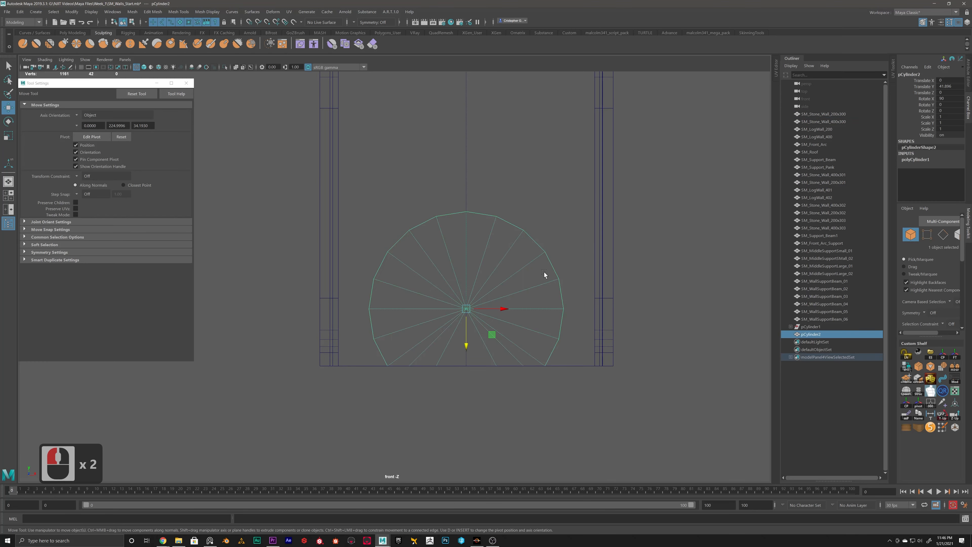
{"action": "key", "text": "space"}
{"action": "key", "text": "space"}
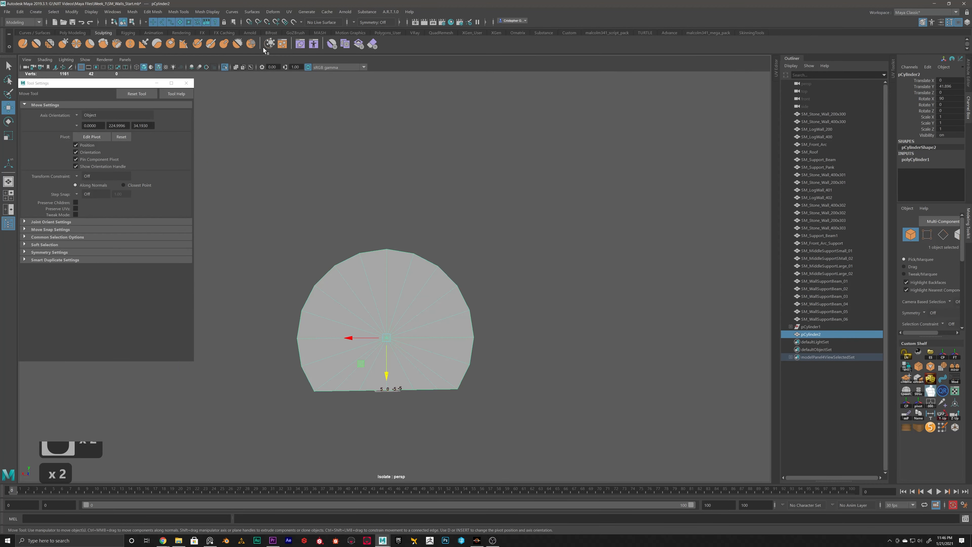
{"action": "left_click", "coordinate": [224, 67]}
{"action": "left_click_drag", "start_coordinate": [337, 215], "coordinate": [102, 294], "text": "alt"}
{"action": "key", "text": "r"}
{"action": "key", "text": "w"}
{"action": "left_click_drag", "start_coordinate": [337, 312], "coordinate": [474, 280], "text": "alt"}
Step: Duplicate the disc's curved rim faces, leaving out the flat bottom faces
{"action": "scroll", "coordinate": [474, 280], "scroll_direction": "up", "scroll_amount": 3, "text": "alt"}
{"action": "right_click_drag", "start_coordinate": [478, 323], "coordinate": [478, 341]}
{"action": "left_click", "coordinate": [482, 345]}
{"action": "left_click_drag", "start_coordinate": [483, 345], "coordinate": [315, 347], "text": "alt"}
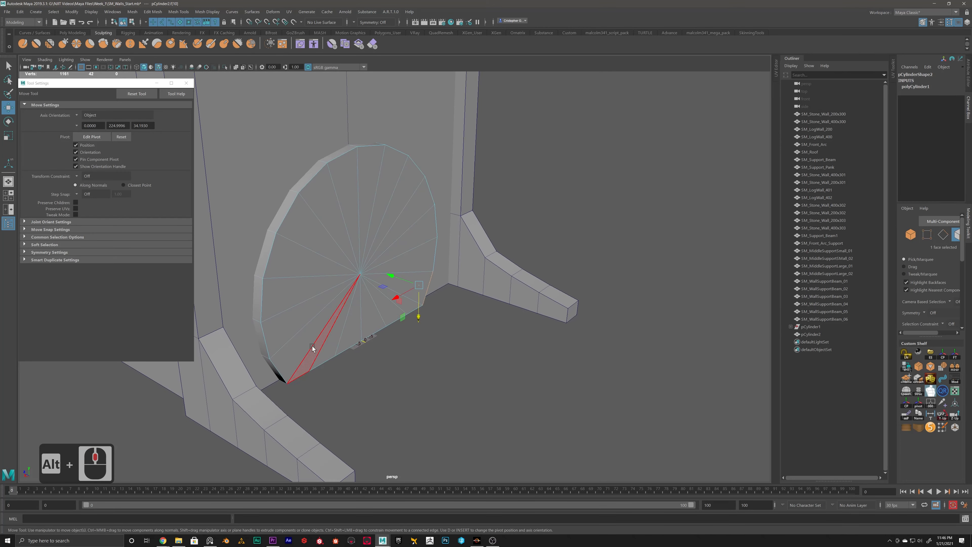
{"action": "double_click", "coordinate": [283, 374], "text": "shift"}
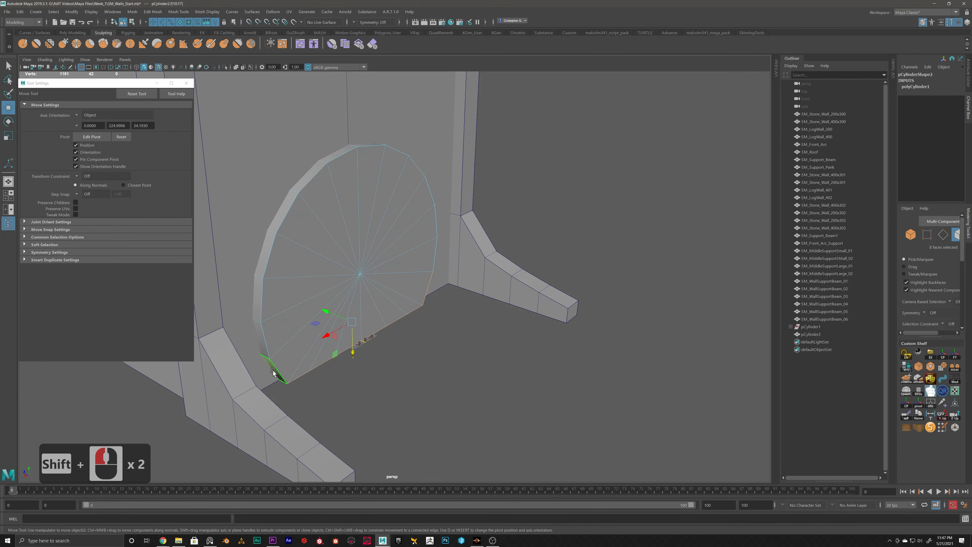
{"action": "left_click", "coordinate": [273, 372]}
{"action": "double_click", "coordinate": [264, 347], "text": "shift"}
{"action": "left_click_drag", "start_coordinate": [386, 350], "coordinate": [481, 398], "text": "alt"}
{"action": "left_click_drag", "start_coordinate": [380, 311], "coordinate": [311, 283], "text": "alt"}
{"action": "right_click", "coordinate": [425, 204], "text": "shift"}
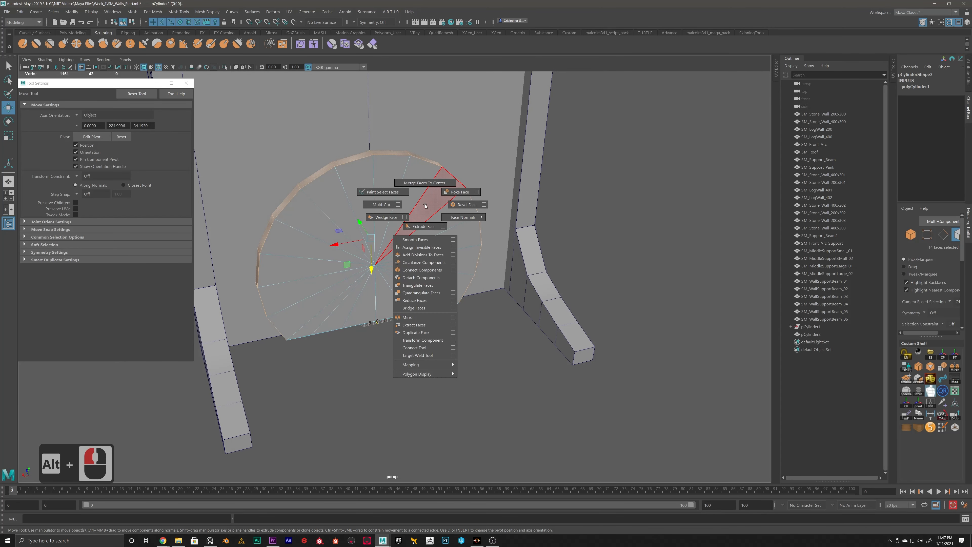
{"action": "left_click", "coordinate": [152, 12]}
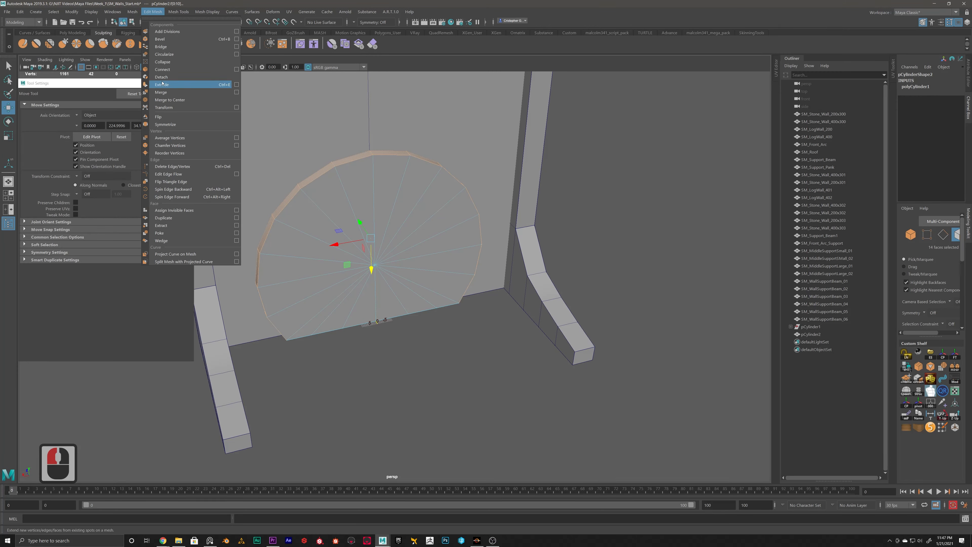
{"action": "left_click", "coordinate": [160, 217]}
Step: Return to object selection and select only the duplicated rim strip around the disc
{"action": "right_click_drag", "start_coordinate": [360, 185], "coordinate": [442, 369]}
{"action": "left_click", "coordinate": [442, 369]}
{"action": "left_click", "coordinate": [397, 202]}
{"action": "left_click_drag", "start_coordinate": [418, 145], "coordinate": [404, 157]}
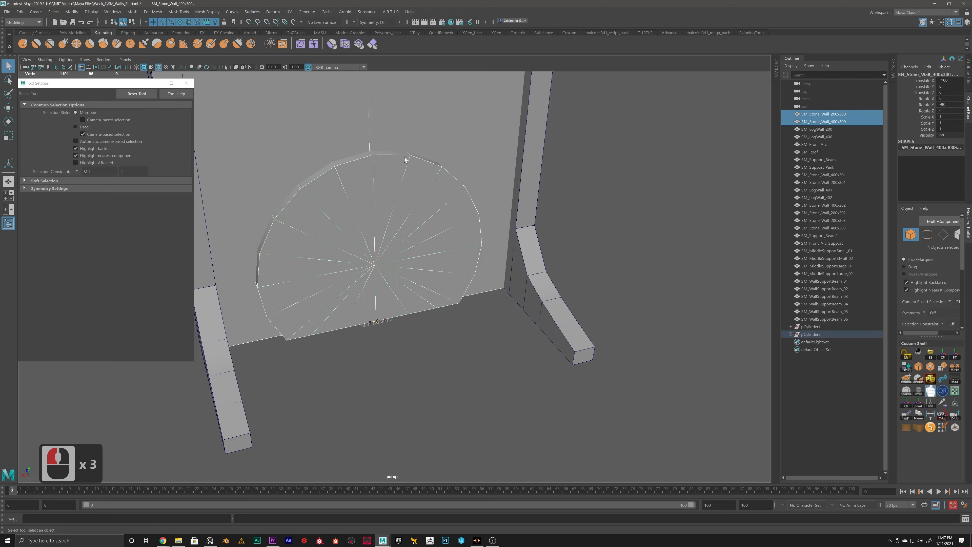
{"action": "left_click", "coordinate": [446, 319]}
{"action": "left_click_drag", "start_coordinate": [445, 318], "coordinate": [453, 284], "text": "alt"}
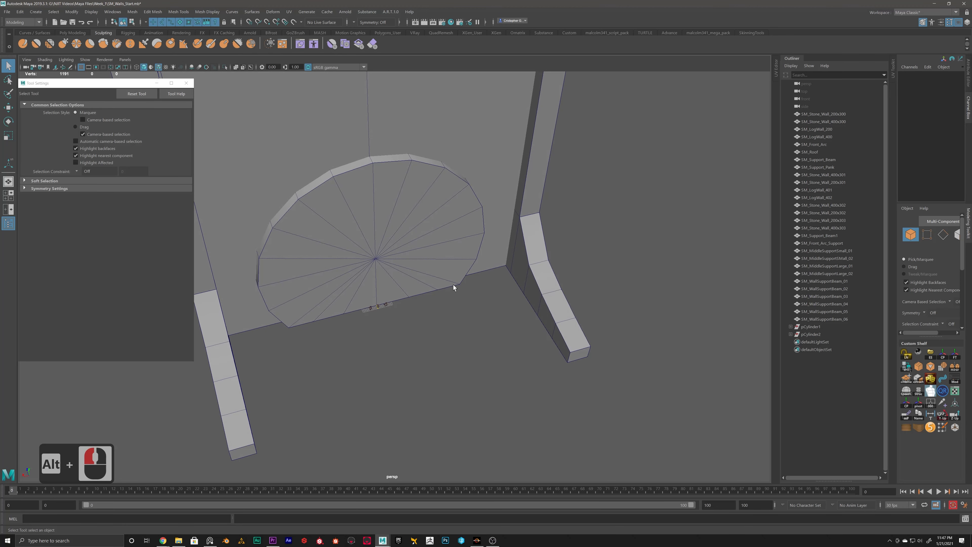
{"action": "left_click", "coordinate": [462, 289]}
{"action": "left_click", "coordinate": [466, 211], "text": "ctrl"}
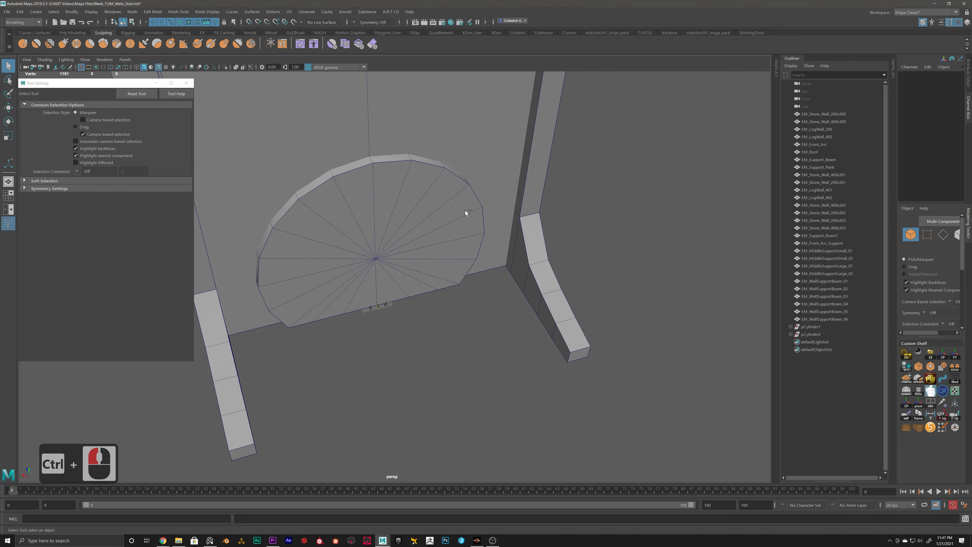
{"action": "left_click", "coordinate": [459, 290], "text": "ctrl"}
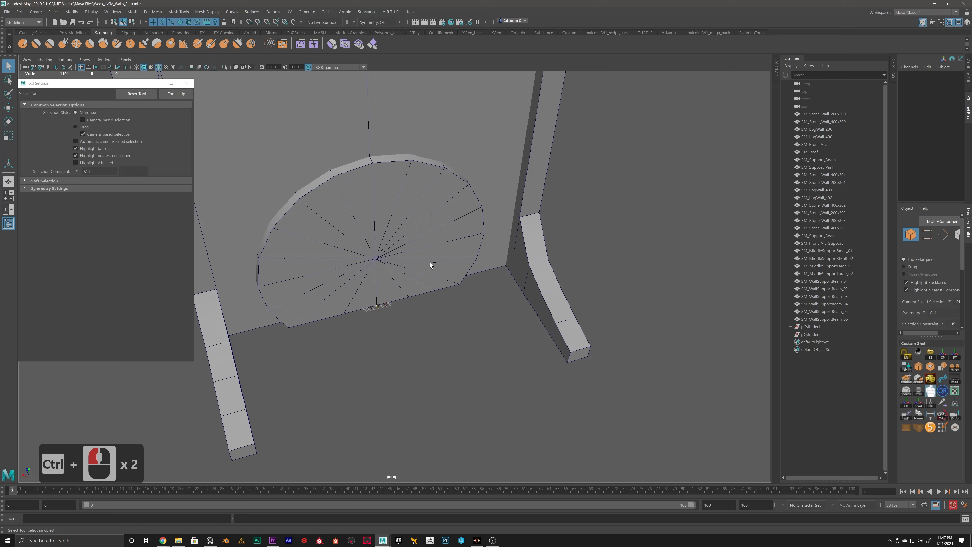
{"action": "left_click", "coordinate": [458, 287]}
{"action": "left_click", "coordinate": [379, 254], "text": "ctrl"}
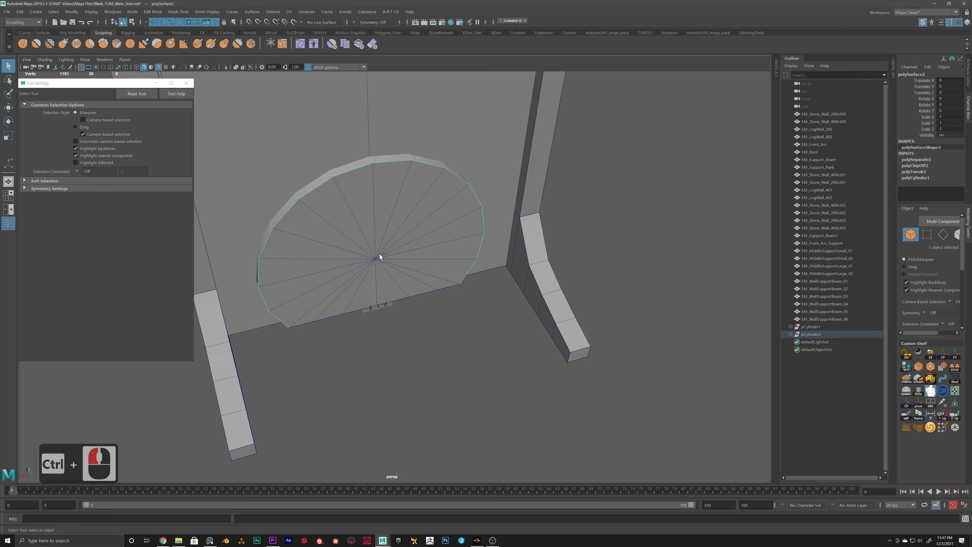
Step: Extrude all faces of the rim strip outward with a Local Translate Z of 9.658 to form an arch band
{"action": "left_click_drag", "start_coordinate": [406, 267], "coordinate": [373, 255], "text": "alt"}
{"action": "scroll", "coordinate": [373, 255], "scroll_direction": "down", "scroll_amount": 4, "text": "alt"}
{"action": "scroll", "coordinate": [371, 255], "scroll_direction": "up", "scroll_amount": 3, "text": "alt"}
{"action": "middle_click_drag", "start_coordinate": [447, 252], "coordinate": [380, 247], "text": "alt"}
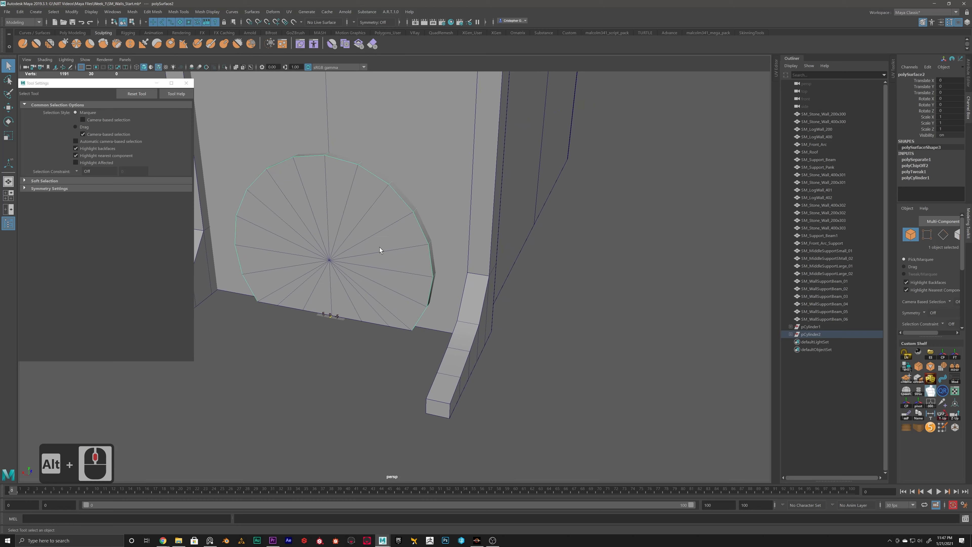
{"action": "right_click_drag", "start_coordinate": [536, 239], "coordinate": [535, 264]}
{"action": "mouse_move", "coordinate": [445, 260]}
{"action": "left_mouse_down", "text": "alt"}
{"action": "mouse_move", "coordinate": [408, 253]}
{"action": "mouse_move", "coordinate": [429, 257]}
{"action": "left_mouse_up", "text": "alt"}
{"action": "right_click_drag", "start_coordinate": [438, 217], "coordinate": [435, 237], "text": "shift"}
{"action": "left_click_drag", "start_coordinate": [435, 237], "coordinate": [406, 247], "text": "alt"}
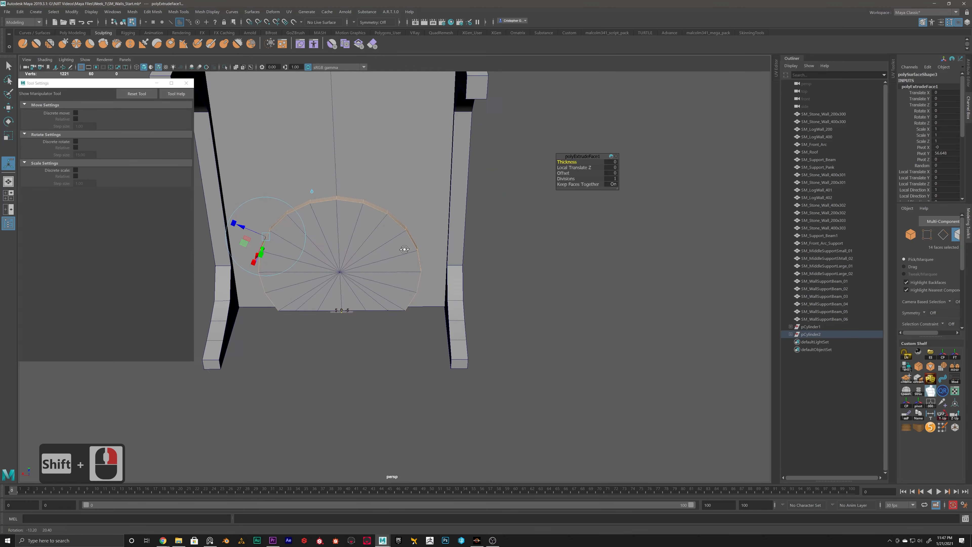
{"action": "left_click_drag", "start_coordinate": [239, 228], "coordinate": [230, 218]}
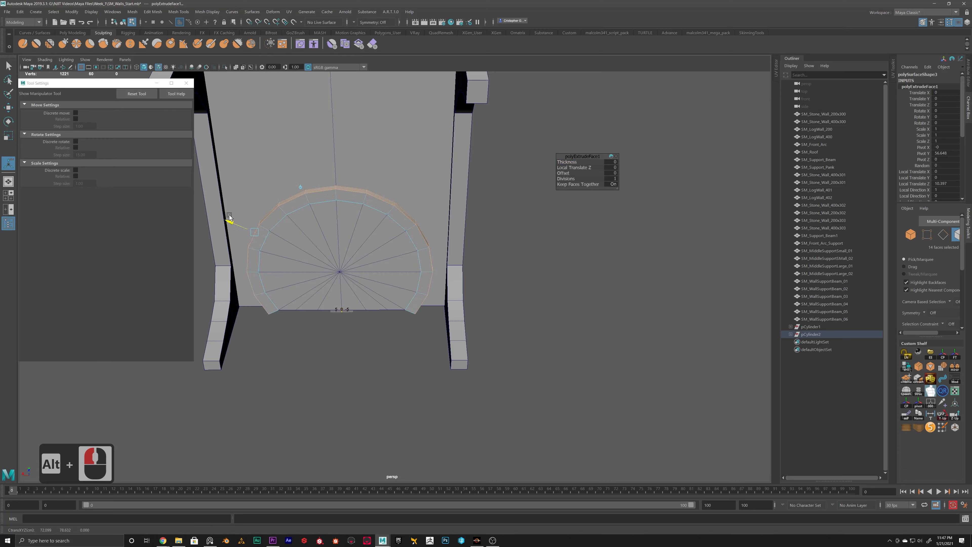
{"action": "left_click_drag", "start_coordinate": [230, 219], "coordinate": [352, 209]}
{"action": "middle_click_drag", "start_coordinate": [351, 208], "coordinate": [371, 241], "text": "alt"}
{"action": "scroll", "coordinate": [377, 230], "scroll_direction": "up", "scroll_amount": 2}
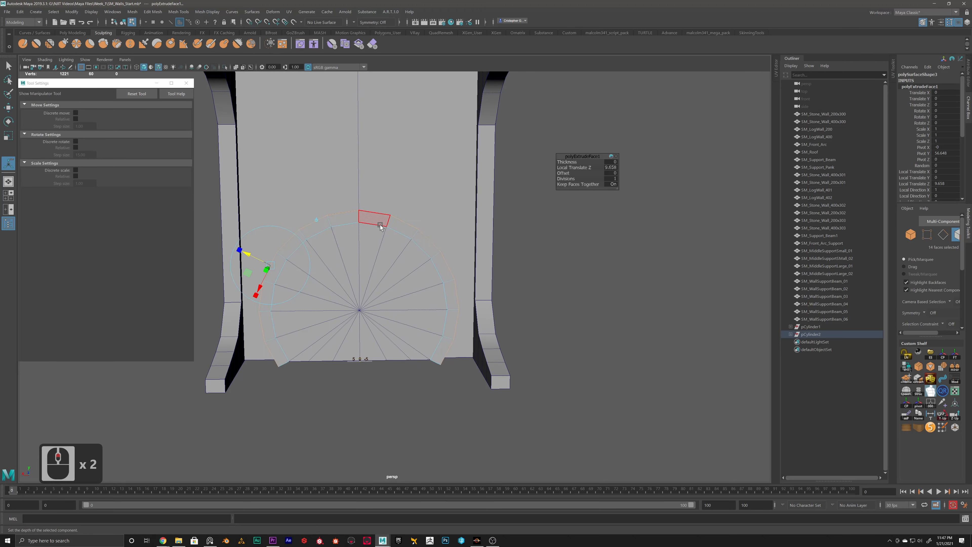
Step: Select the outer vertices at one lower end of the arch band
{"action": "right_click_drag", "start_coordinate": [382, 221], "coordinate": [418, 208]}
{"action": "left_click_drag", "start_coordinate": [362, 220], "coordinate": [331, 225], "text": "alt"}
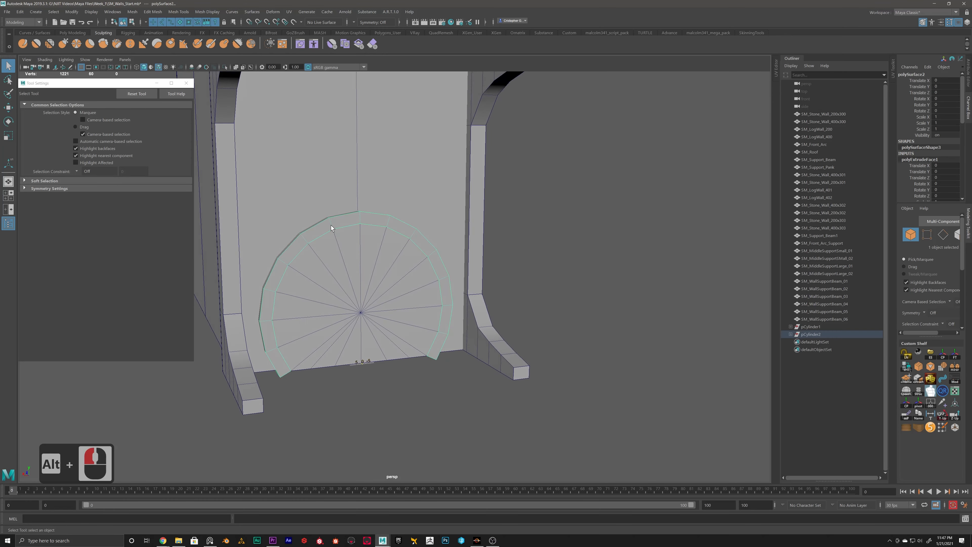
{"action": "left_click_drag", "start_coordinate": [279, 321], "coordinate": [273, 346], "text": "alt"}
{"action": "scroll", "coordinate": [275, 343], "scroll_direction": "up", "scroll_amount": 3}
{"action": "middle_click_drag", "start_coordinate": [276, 342], "coordinate": [316, 291], "text": "alt"}
{"action": "left_click_drag", "start_coordinate": [316, 291], "coordinate": [271, 321], "text": "alt"}
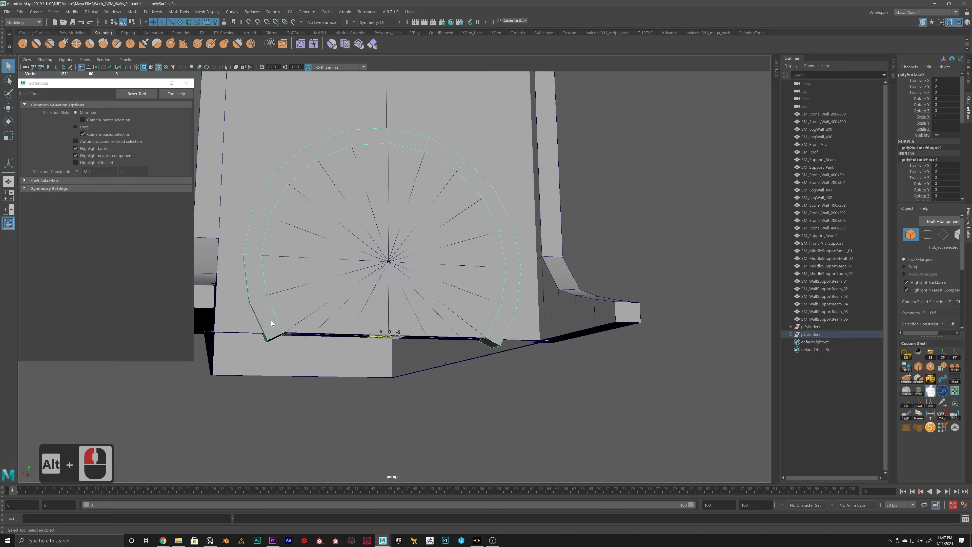
{"action": "right_click_drag", "start_coordinate": [358, 335], "coordinate": [330, 337]}
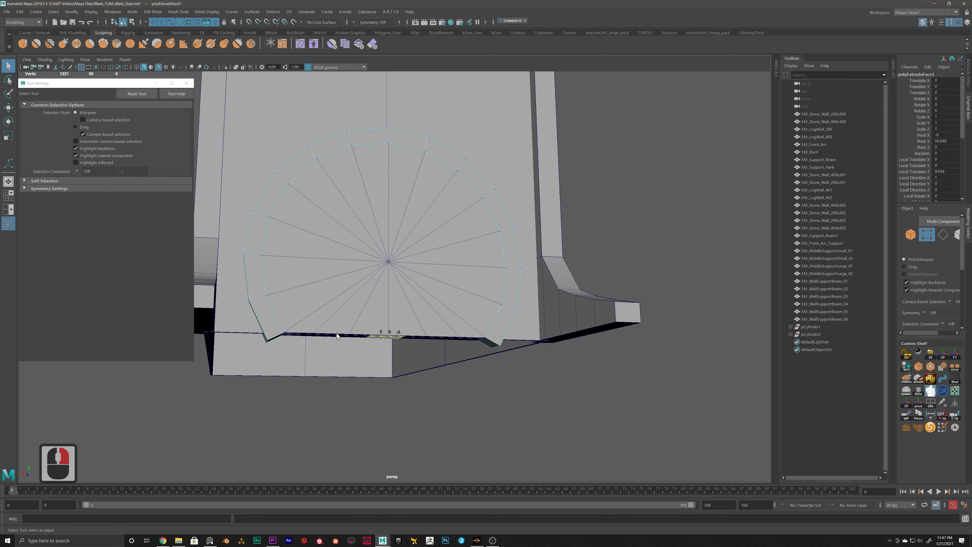
{"action": "left_click_drag", "start_coordinate": [330, 337], "coordinate": [296, 329], "text": "alt"}
{"action": "middle_click_drag", "start_coordinate": [364, 363], "coordinate": [313, 357], "text": "alt"}
{"action": "left_click_drag", "start_coordinate": [470, 332], "coordinate": [385, 360]}
{"action": "key", "text": "r"}
{"action": "mouse_move", "coordinate": [441, 368]}
{"action": "left_mouse_down"}
{"action": "mouse_move", "coordinate": [441, 343]}
{"action": "mouse_move", "coordinate": [464, 319]}
{"action": "mouse_move", "coordinate": [437, 363]}
{"action": "left_mouse_up"}
{"action": "key", "text": "ctrl+z"}
Step: Snap the outer vertices of both arch ends level with the wall's base and scale them slightly apart horizontally
{"action": "middle_click_drag", "start_coordinate": [417, 367], "coordinate": [371, 339], "text": "alt"}
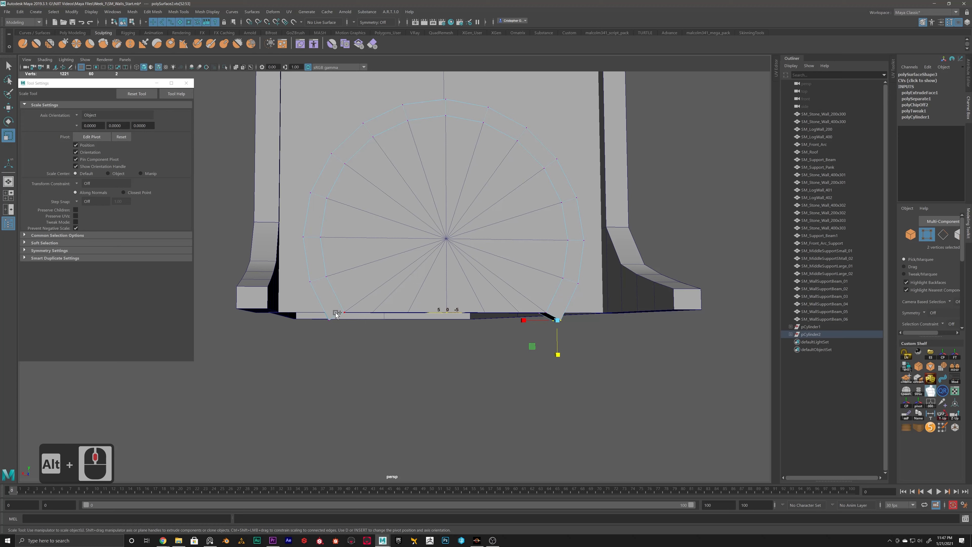
{"action": "left_click_drag", "start_coordinate": [335, 314], "coordinate": [321, 349], "text": "shift"}
{"action": "key", "text": "w"}
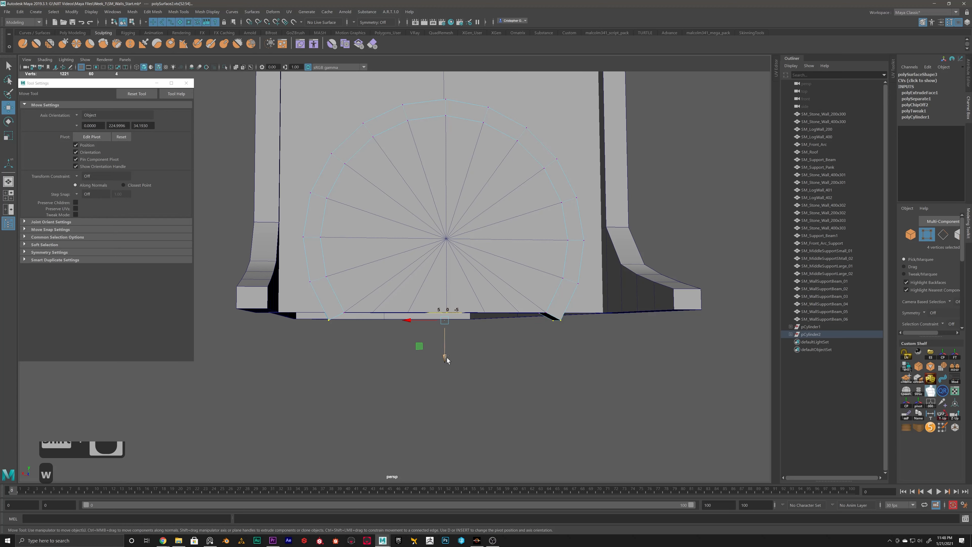
{"action": "key", "text": "v"}
{"action": "left_click_drag", "start_coordinate": [445, 357], "coordinate": [408, 319]}
{"action": "key", "text": "r"}
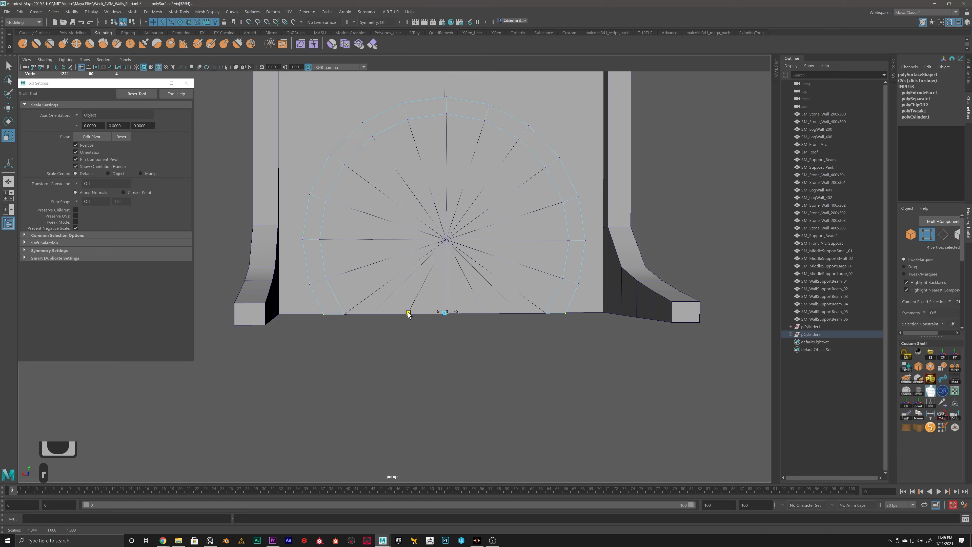
{"action": "left_click_drag", "start_coordinate": [300, 259], "coordinate": [319, 238], "text": "alt"}
{"action": "right_click_drag", "start_coordinate": [320, 238], "coordinate": [316, 206]}
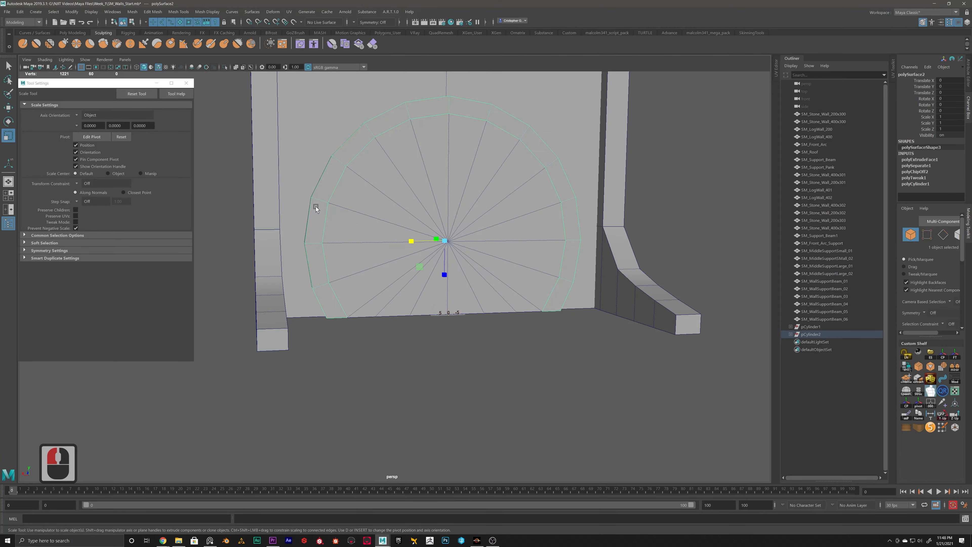
Step: Select only the outer rim faces of the arch band, leaving its front, inner and bottom faces unselected
{"action": "left_click_drag", "start_coordinate": [316, 206], "coordinate": [325, 281], "text": "alt"}
{"action": "right_click_drag", "start_coordinate": [337, 301], "coordinate": [336, 326]}
{"action": "left_click", "coordinate": [346, 314]}
{"action": "left_click_drag", "start_coordinate": [346, 313], "coordinate": [438, 282], "text": "alt"}
{"action": "double_click", "coordinate": [340, 289], "text": "shift"}
{"action": "left_click_drag", "start_coordinate": [452, 230], "coordinate": [455, 239], "text": "alt"}
{"action": "left_click_drag", "start_coordinate": [515, 228], "coordinate": [494, 227], "text": "alt"}
{"action": "left_click_drag", "start_coordinate": [494, 227], "coordinate": [512, 263], "text": "alt"}
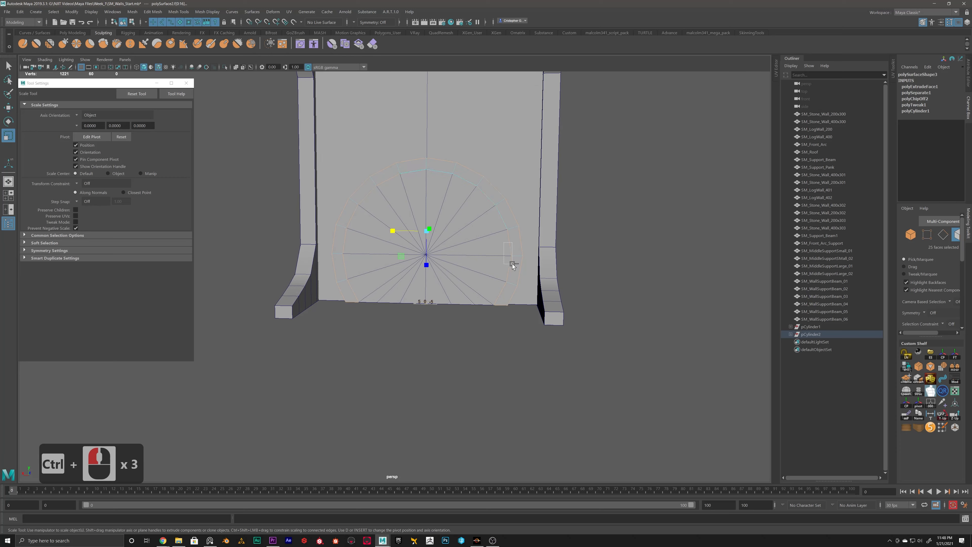
{"action": "left_click_drag", "start_coordinate": [503, 311], "coordinate": [503, 310], "text": "ctrl"}
{"action": "left_click_drag", "start_coordinate": [365, 204], "coordinate": [364, 204], "text": "ctrl"}
{"action": "left_click_drag", "start_coordinate": [444, 211], "coordinate": [454, 212], "text": "alt"}
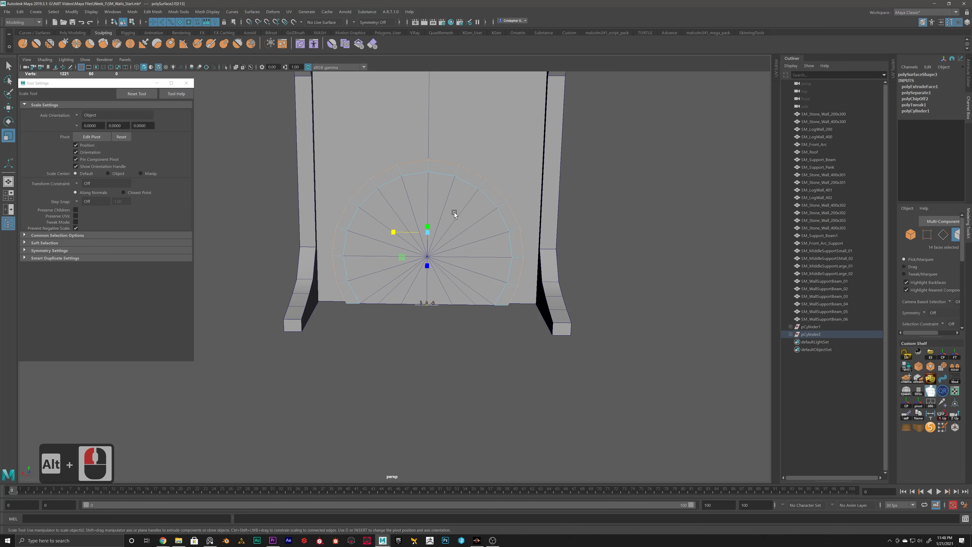
Step: Duplicate the selected outer rim faces as a separate strip and return to object selection
{"action": "right_click", "coordinate": [455, 212], "text": "shift"}
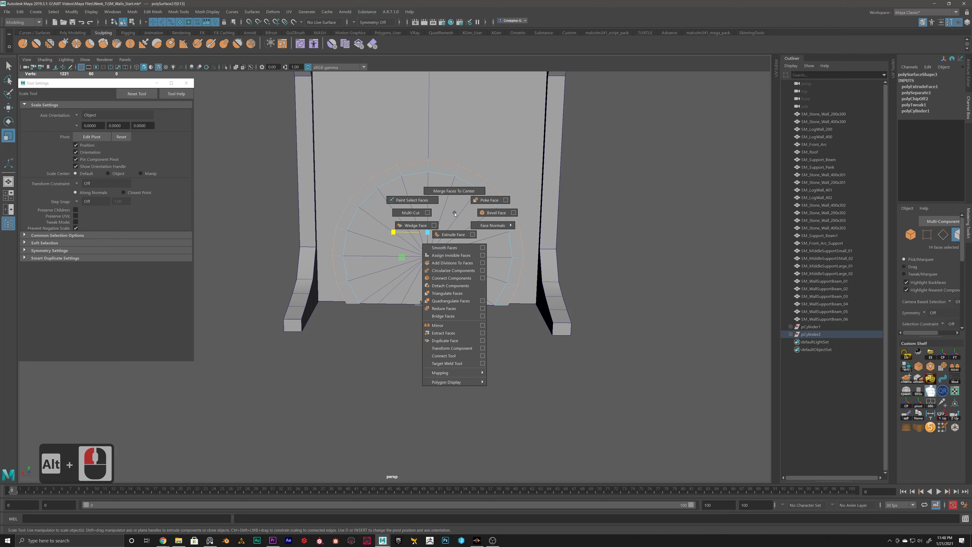
{"action": "left_click", "coordinate": [442, 333]}
{"action": "left_click_drag", "start_coordinate": [428, 328], "coordinate": [382, 282], "text": "alt"}
{"action": "middle_click_drag", "start_coordinate": [387, 255], "coordinate": [414, 285], "text": "alt"}
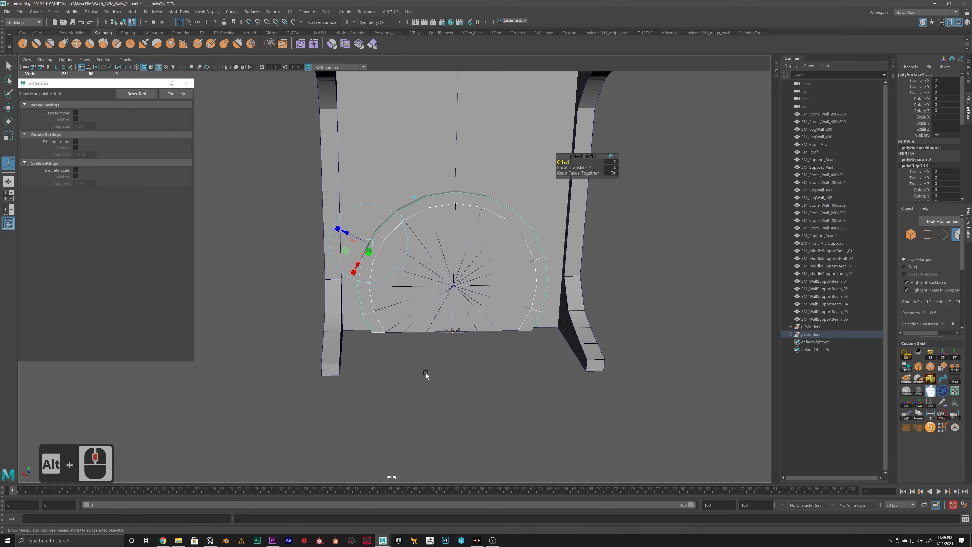
{"action": "key", "text": "q"}
{"action": "left_click", "coordinate": [427, 376]}
Step: Select the duplicated outer strip around the arch band and pick all of its faces
{"action": "double_click", "coordinate": [393, 214]}
{"action": "right_click_drag", "start_coordinate": [393, 214], "coordinate": [425, 203]}
{"action": "left_click", "coordinate": [390, 217]}
{"action": "left_click_drag", "start_coordinate": [391, 217], "coordinate": [401, 245], "text": "alt"}
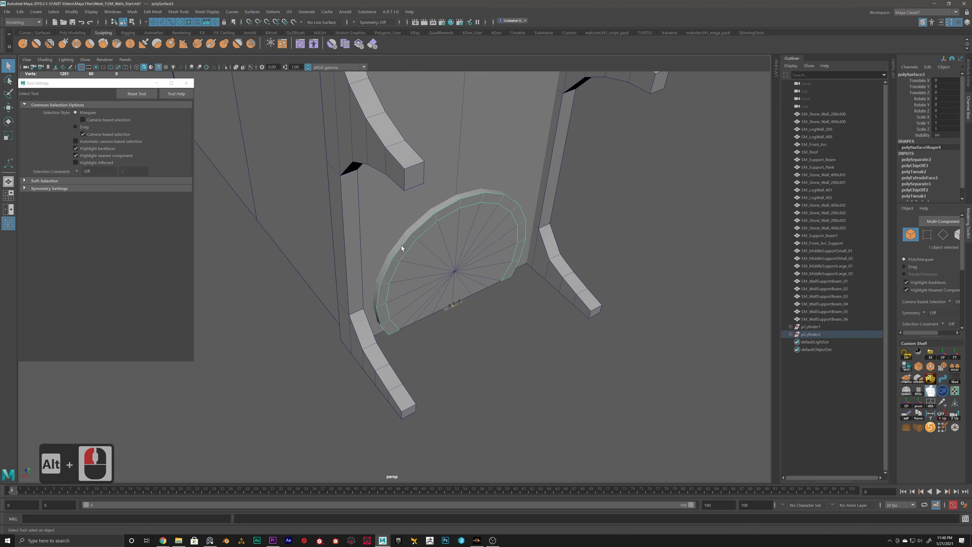
{"action": "left_click", "coordinate": [401, 245]}
{"action": "left_click_drag", "start_coordinate": [436, 288], "coordinate": [458, 333], "text": "alt"}
{"action": "right_click_drag", "start_coordinate": [458, 333], "coordinate": [456, 355]}
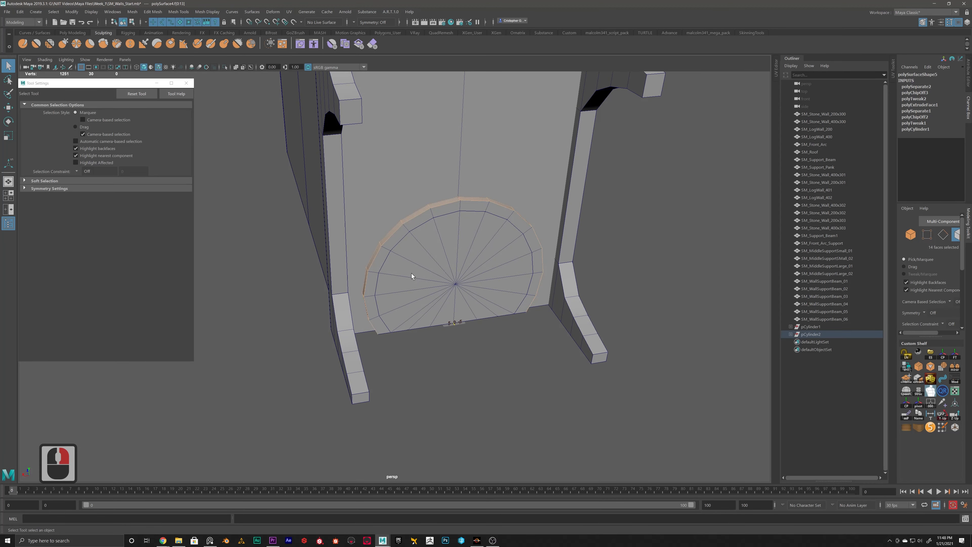
Step: Extrude the strip's faces outward to form a second, outer arch band
{"action": "left_click_drag", "start_coordinate": [412, 274], "coordinate": [387, 272], "text": "alt"}
{"action": "right_click_drag", "start_coordinate": [420, 241], "coordinate": [415, 264], "text": "shift"}
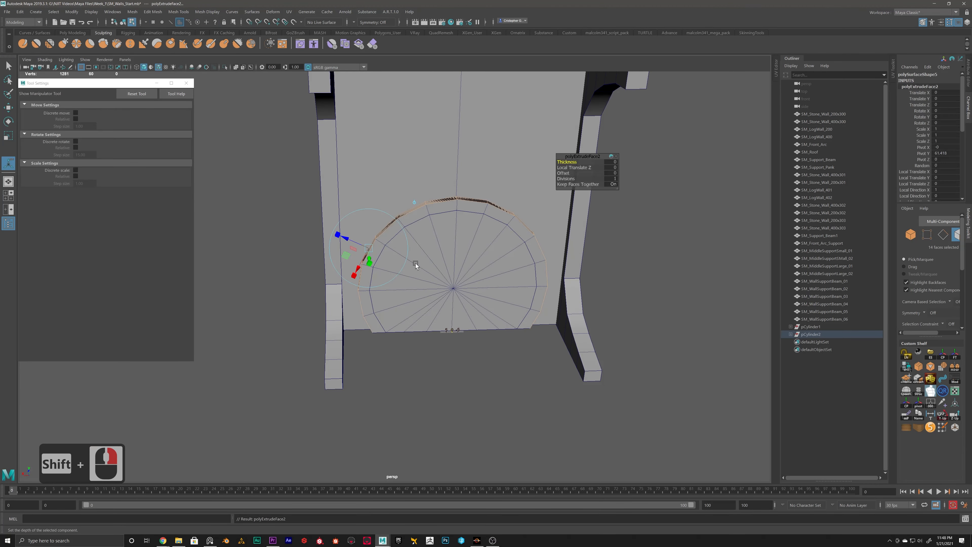
{"action": "left_click_drag", "start_coordinate": [415, 263], "coordinate": [521, 351], "text": "alt"}
{"action": "left_click", "coordinate": [453, 344]}
{"action": "left_click_drag", "start_coordinate": [453, 344], "coordinate": [480, 250], "text": "alt"}
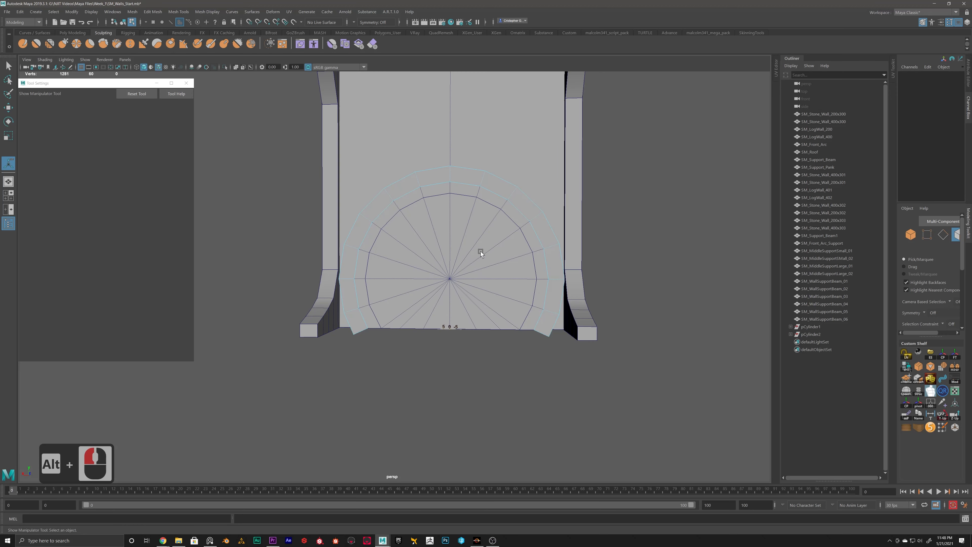
Step: Offset the arch pieces in depth, moving the outer band to Translate Y -0.344 and the central disc to 0.791
{"action": "right_click_drag", "start_coordinate": [436, 253], "coordinate": [400, 253]}
{"action": "left_click_drag", "start_coordinate": [359, 328], "coordinate": [368, 270], "text": "alt"}
{"action": "left_click", "coordinate": [365, 264]}
{"action": "right_click_drag", "start_coordinate": [366, 263], "coordinate": [396, 253]}
{"action": "key", "text": "w"}
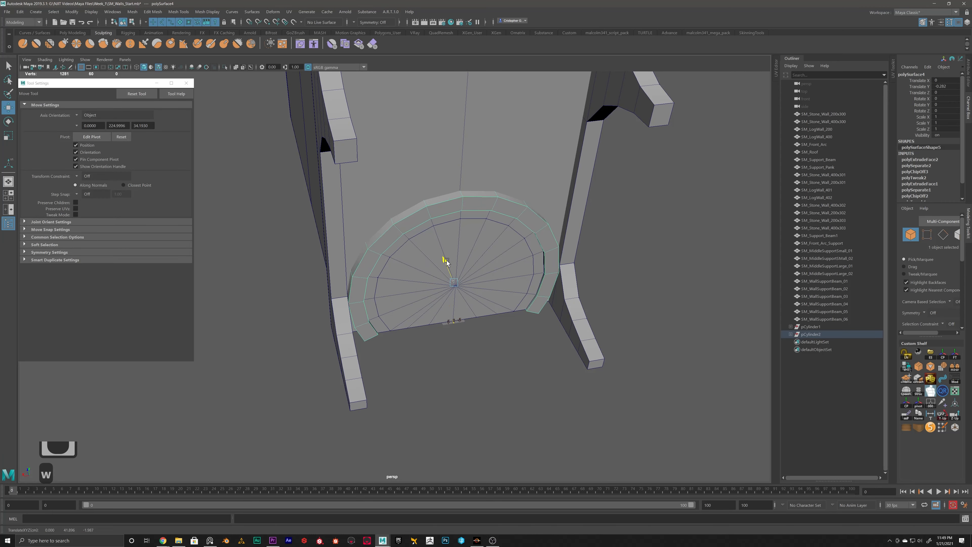
{"action": "left_click", "coordinate": [445, 262]}
{"action": "left_click", "coordinate": [438, 263]}
{"action": "left_click_drag", "start_coordinate": [442, 258], "coordinate": [443, 253]}
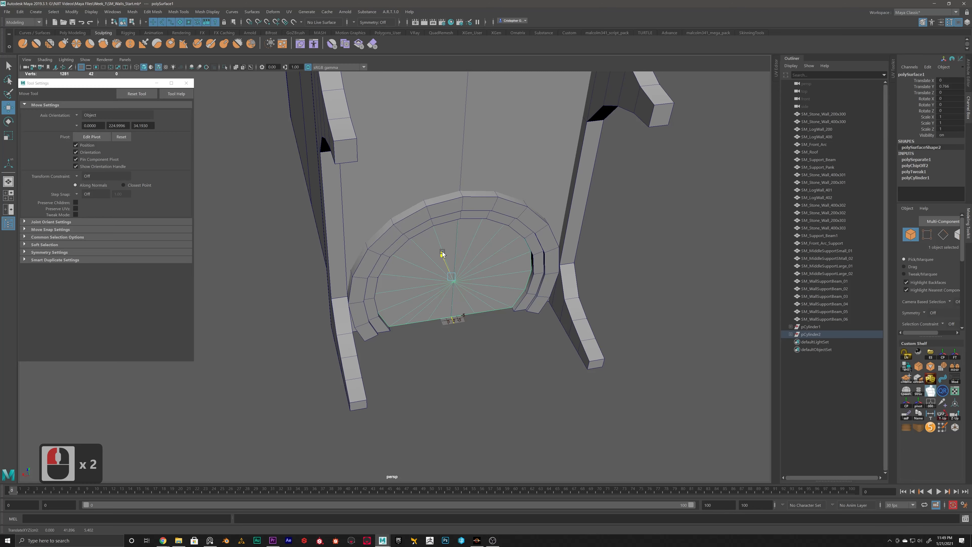
{"action": "left_click_drag", "start_coordinate": [506, 269], "coordinate": [501, 249], "text": "alt"}
Step: In the front wireframe view, select the outer vertices at both lower ends of the outer arch band
{"action": "left_click", "coordinate": [539, 280]}
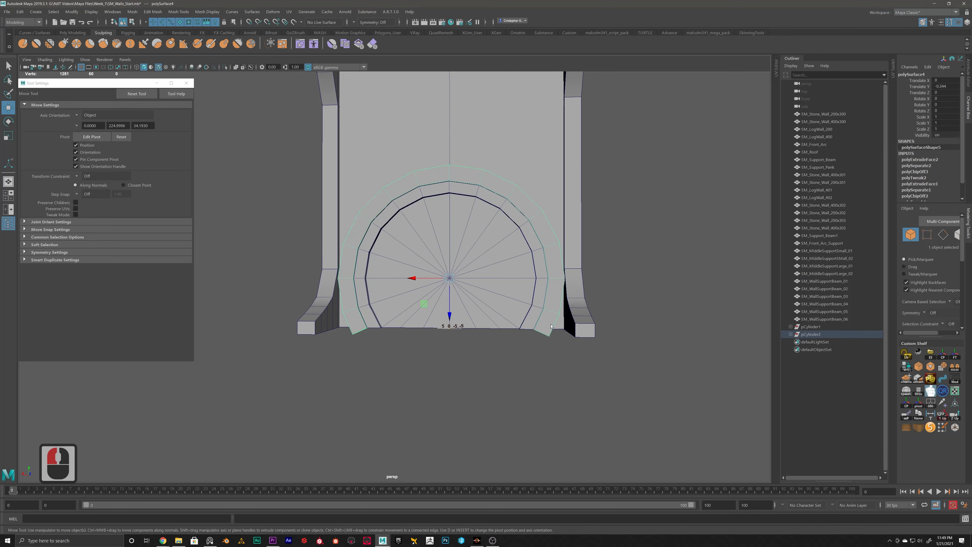
{"action": "right_click_drag", "start_coordinate": [550, 324], "coordinate": [509, 321]}
{"action": "left_click", "coordinate": [358, 213]}
{"action": "key", "text": "space"}
{"action": "key", "text": "space"}
{"action": "middle_click_drag", "start_coordinate": [521, 382], "coordinate": [541, 370], "text": "alt"}
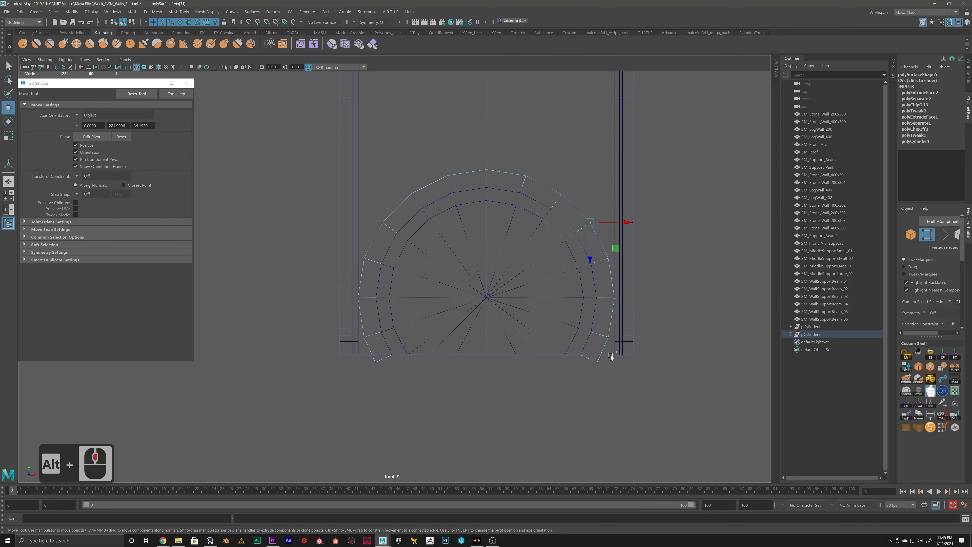
{"action": "left_click_drag", "start_coordinate": [610, 357], "coordinate": [404, 370]}
{"action": "left_click", "coordinate": [379, 359]}
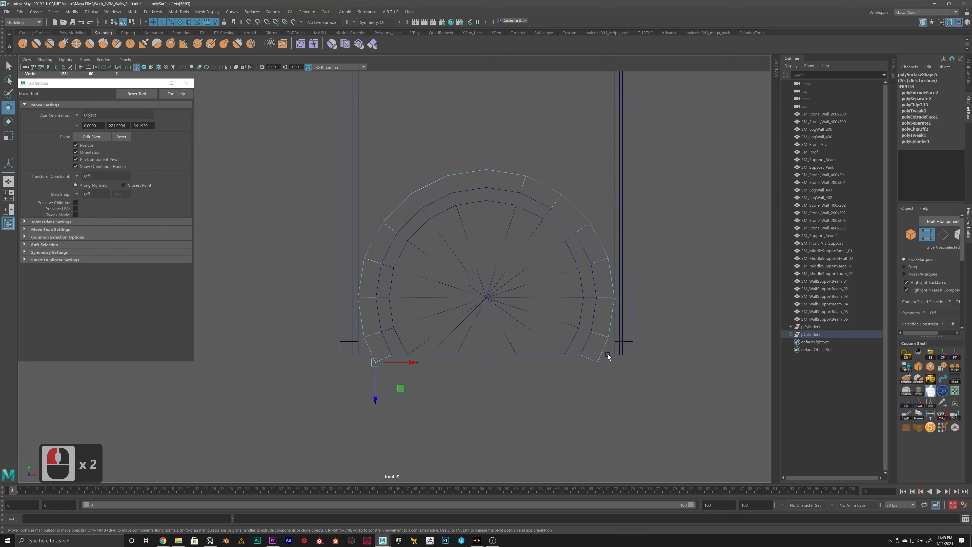
{"action": "left_click_drag", "start_coordinate": [609, 351], "coordinate": [589, 377], "text": "shift"}
Step: Snap the outer band's end vertices level with the wall's base, scale them slightly apart horizontally, and return to object selection
{"action": "key", "text": "v"}
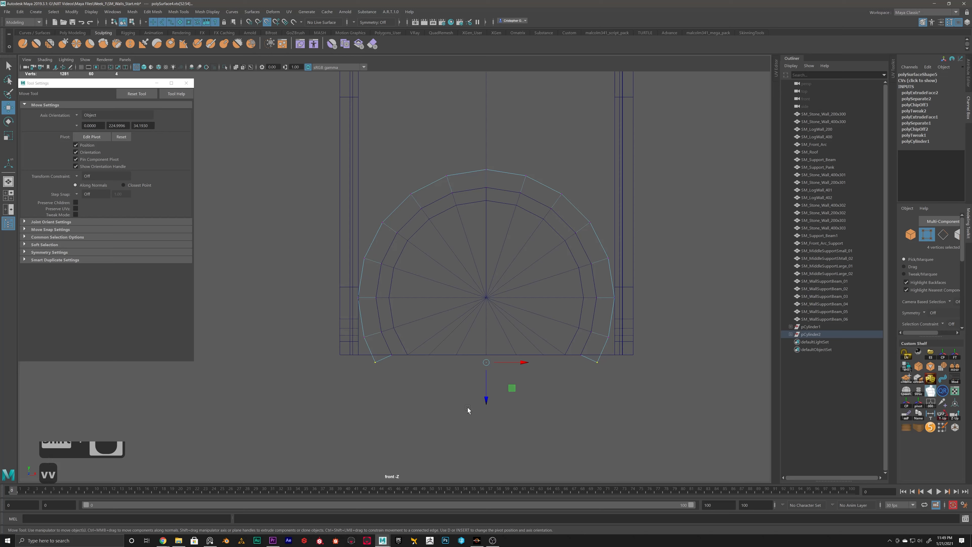
{"action": "left_click_drag", "start_coordinate": [486, 398], "coordinate": [491, 398]}
{"action": "key", "text": "r"}
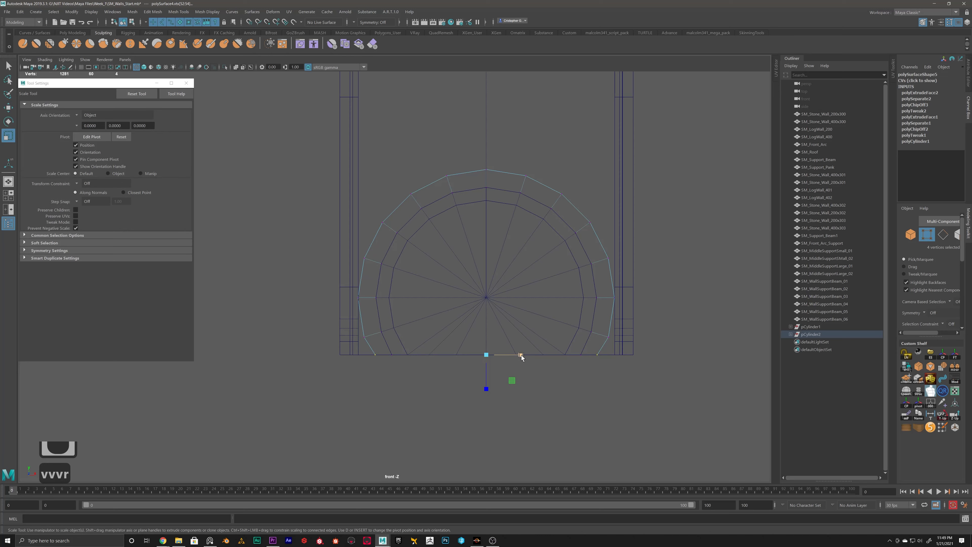
{"action": "left_click_drag", "start_coordinate": [521, 355], "coordinate": [524, 354]}
{"action": "scroll", "coordinate": [533, 332], "scroll_direction": "down", "scroll_amount": 2, "text": "alt"}
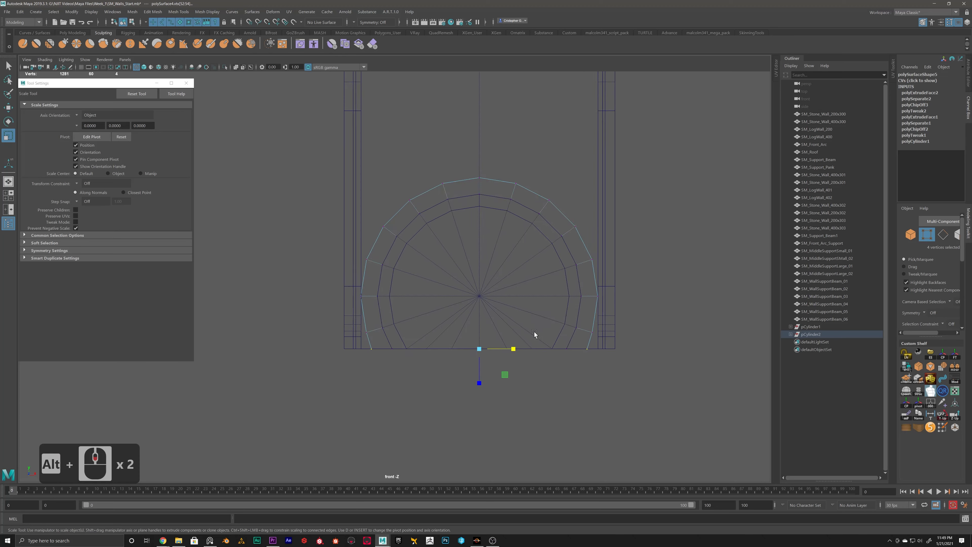
{"action": "middle_click_drag", "start_coordinate": [512, 334], "coordinate": [491, 346], "text": "alt"}
{"action": "scroll", "coordinate": [491, 348], "scroll_direction": "up", "scroll_amount": 2, "text": "alt"}
{"action": "left_click", "coordinate": [574, 371]}
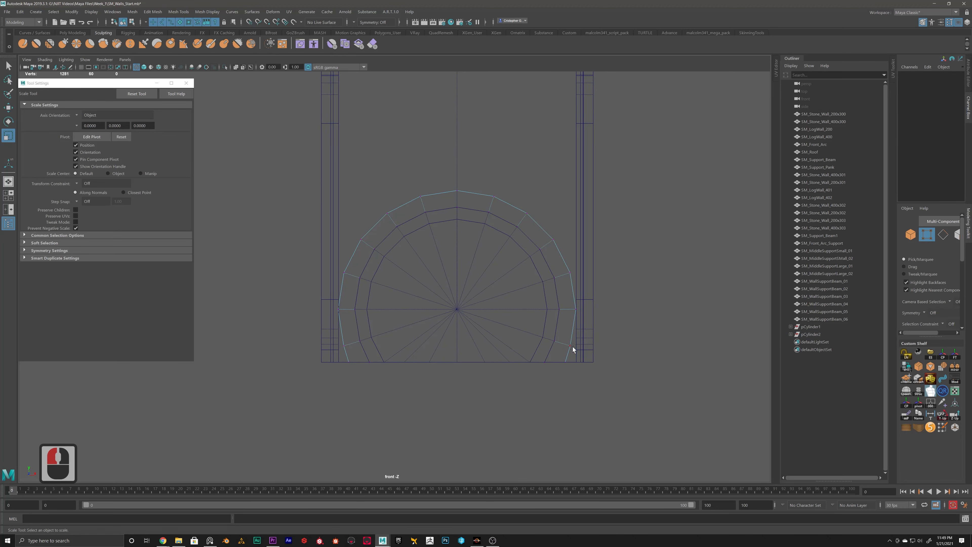
{"action": "right_click_drag", "start_coordinate": [571, 347], "coordinate": [601, 323]}
{"action": "left_click", "coordinate": [554, 416]}
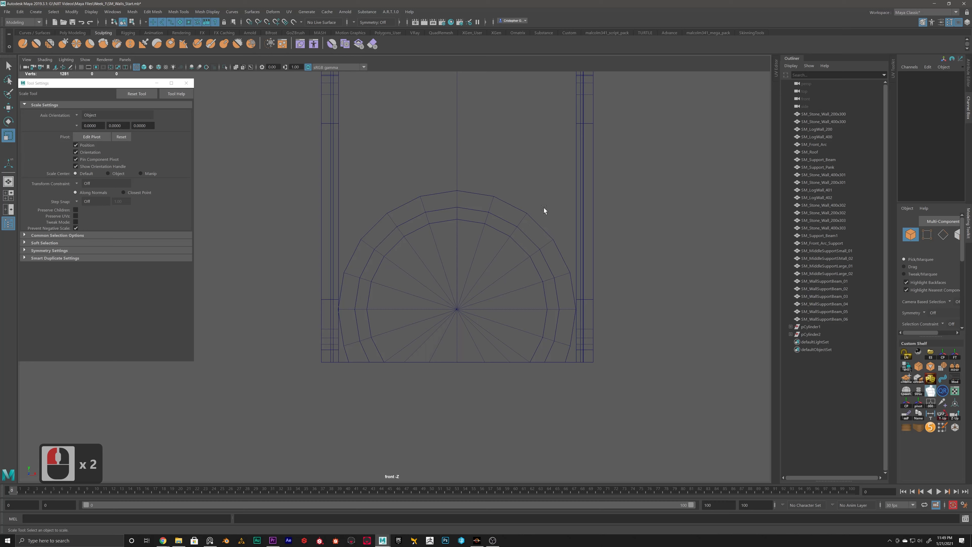
Step: Scale the disc and both arch bands together to 0.85 and lower them to the wall's base
{"action": "left_click_drag", "start_coordinate": [543, 208], "coordinate": [461, 276]}
{"action": "left_click_drag", "start_coordinate": [492, 135], "coordinate": [342, 238], "text": "ctrl"}
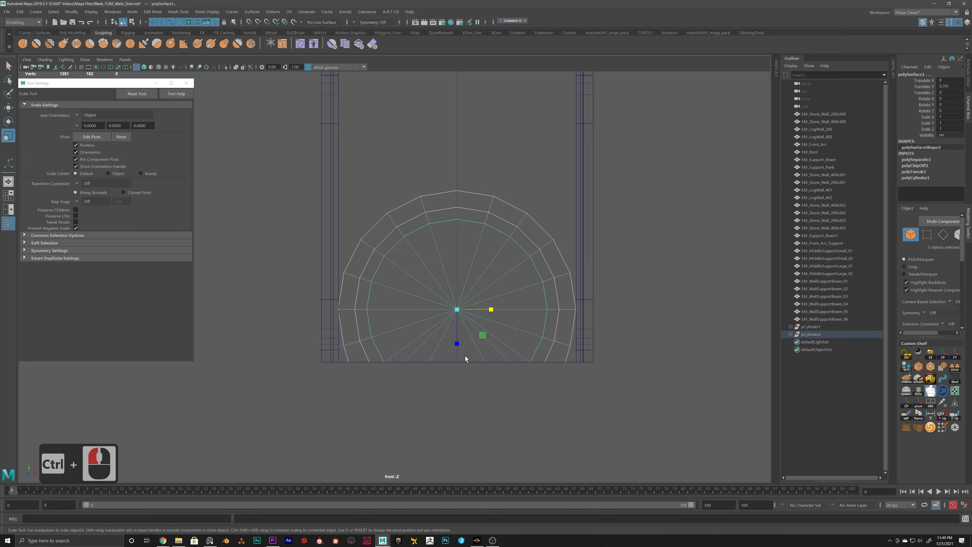
{"action": "key", "text": "r"}
{"action": "left_click_drag", "start_coordinate": [458, 311], "coordinate": [458, 355]}
{"action": "key", "text": "w"}
{"action": "key", "text": "space"}
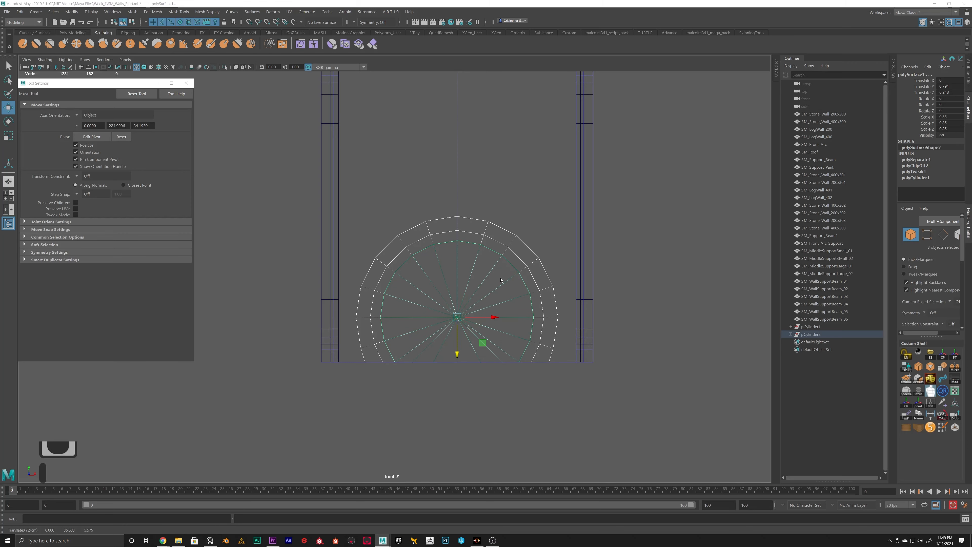
{"action": "key", "text": "space"}
Step: Select the disc and both arch bands and shift them together in depth, bringing the outer band to Translate Y -0.898
{"action": "left_click_drag", "start_coordinate": [573, 175], "coordinate": [490, 230], "text": "alt"}
{"action": "right_click_drag", "start_coordinate": [445, 236], "coordinate": [484, 223]}
{"action": "left_click", "coordinate": [644, 219]}
{"action": "left_click_drag", "start_coordinate": [469, 259], "coordinate": [477, 257], "text": "alt"}
{"action": "left_click", "coordinate": [537, 273]}
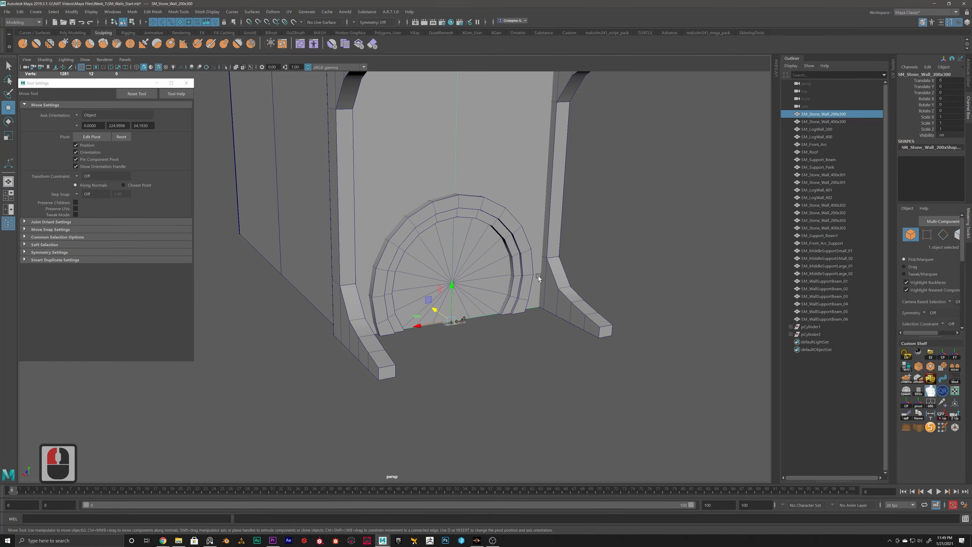
{"action": "left_click_drag", "start_coordinate": [537, 272], "coordinate": [508, 286], "text": "alt"}
{"action": "scroll", "coordinate": [497, 280], "scroll_direction": "up", "scroll_amount": 3}
{"action": "left_click_drag", "start_coordinate": [467, 266], "coordinate": [461, 241], "text": "alt"}
{"action": "left_click_drag", "start_coordinate": [381, 273], "coordinate": [379, 282], "text": "alt"}
{"action": "left_click", "coordinate": [379, 287]}
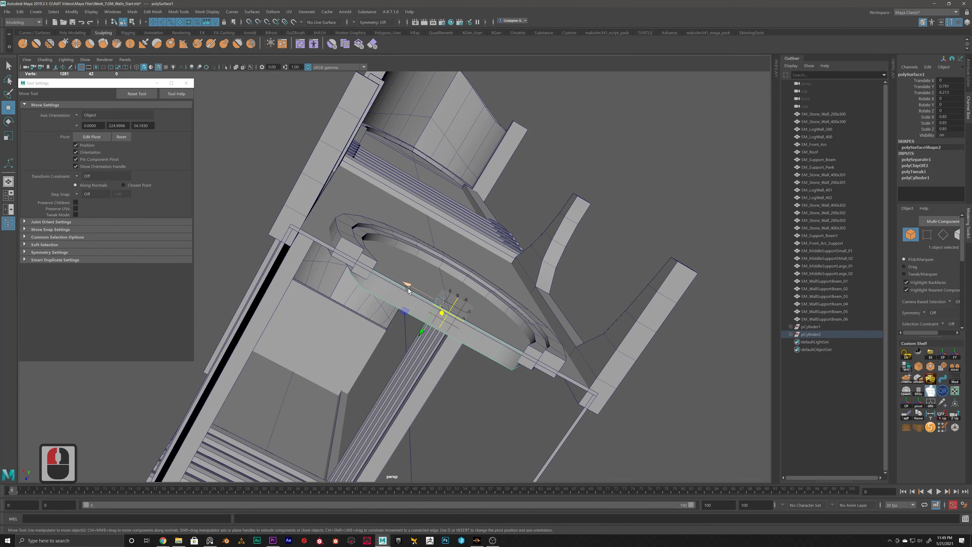
{"action": "left_click", "coordinate": [369, 259], "text": "shift"}
{"action": "left_click", "coordinate": [355, 246], "text": "shift"}
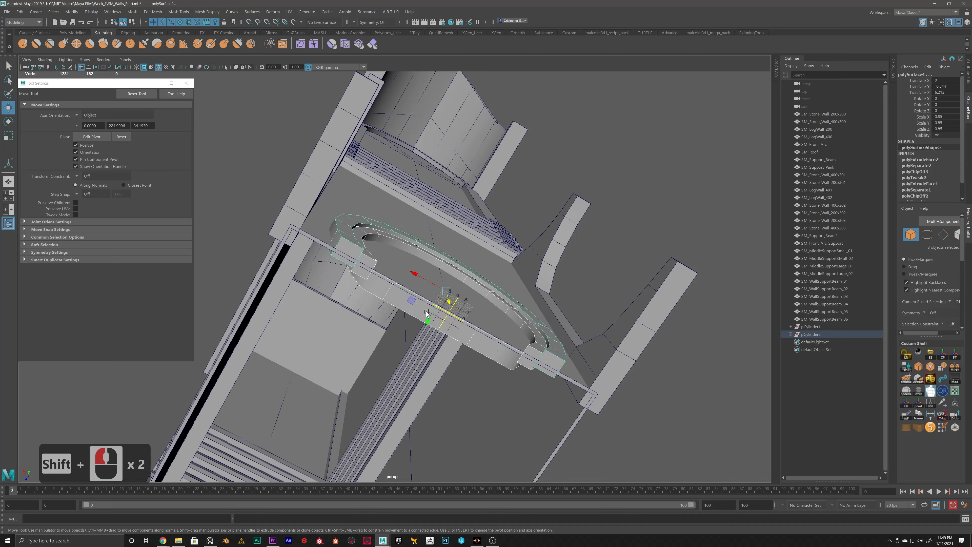
{"action": "left_click_drag", "start_coordinate": [429, 319], "coordinate": [432, 312]}
{"action": "scroll", "coordinate": [603, 240], "scroll_direction": "down", "scroll_amount": 7, "text": "alt"}
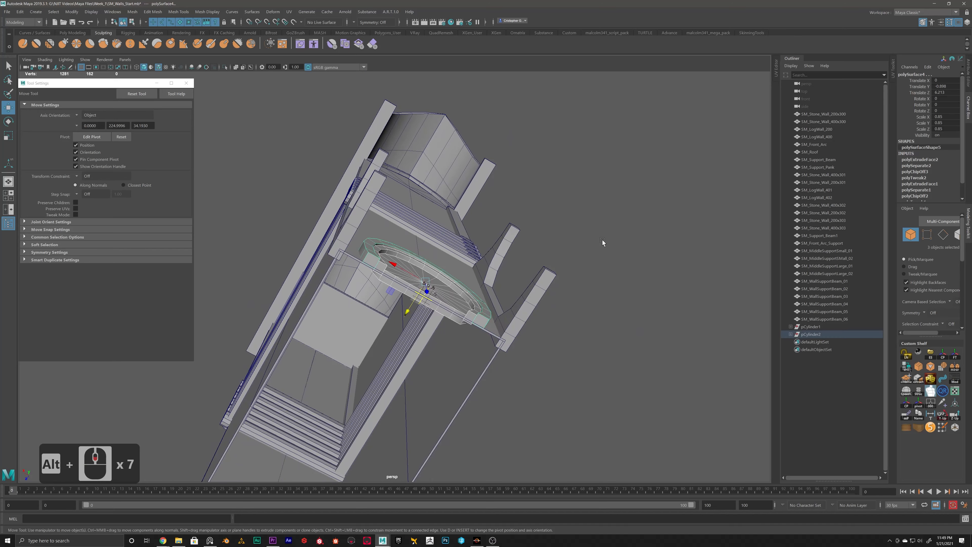
Step: Delete the construction history of the outer arch band, the inner arch band and the central disc
{"action": "left_click_drag", "start_coordinate": [603, 240], "coordinate": [575, 305], "text": "alt"}
{"action": "scroll", "coordinate": [516, 322], "scroll_direction": "up", "scroll_amount": 6}
{"action": "right_click_drag", "start_coordinate": [516, 262], "coordinate": [574, 251]}
{"action": "left_click", "coordinate": [625, 239]}
{"action": "scroll", "coordinate": [499, 308], "scroll_direction": "down", "scroll_amount": 5}
{"action": "mouse_move", "coordinate": [499, 308]}
{"action": "left_mouse_down", "text": "alt"}
{"action": "mouse_move", "coordinate": [477, 300]}
{"action": "mouse_move", "coordinate": [502, 299]}
{"action": "mouse_move", "coordinate": [501, 312]}
{"action": "left_mouse_up", "text": "alt"}
{"action": "scroll", "coordinate": [501, 312], "scroll_direction": "up", "scroll_amount": 5, "text": "alt"}
{"action": "left_click", "coordinate": [497, 312]}
{"action": "key", "text": "alt+shift+d"}
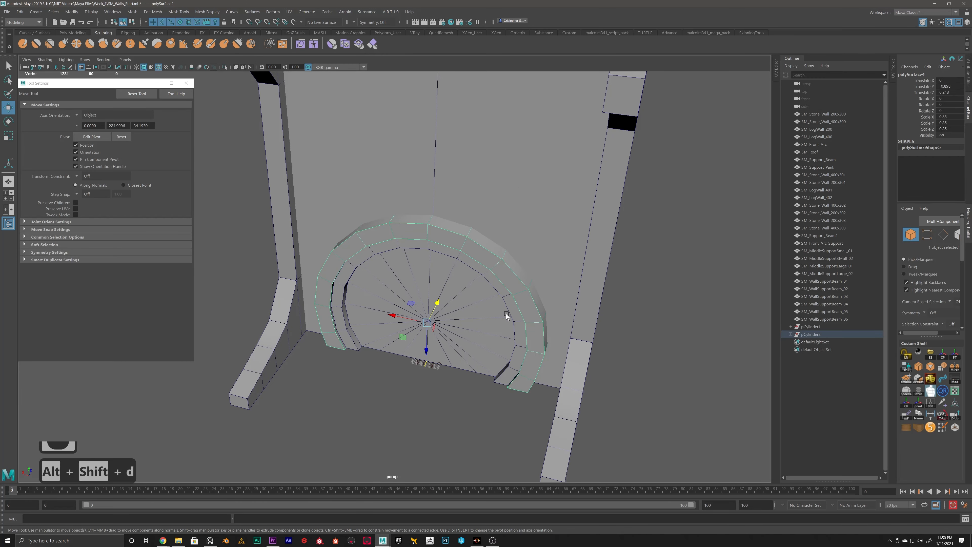
{"action": "left_click", "coordinate": [509, 314]}
{"action": "key", "text": "alt+shift+d"}
{"action": "left_click", "coordinate": [503, 354]}
{"action": "key", "text": "alt+shift+d"}
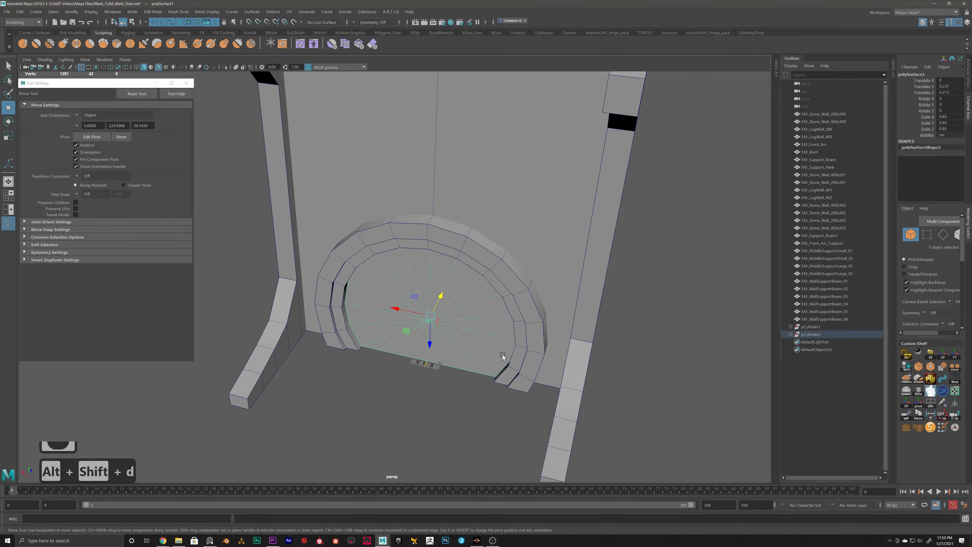
Step: Inspect the contents of the pCylinder1 and pCylinder2 groups in the scene hierarchy
{"action": "left_click_drag", "start_coordinate": [503, 354], "coordinate": [487, 328], "text": "alt"}
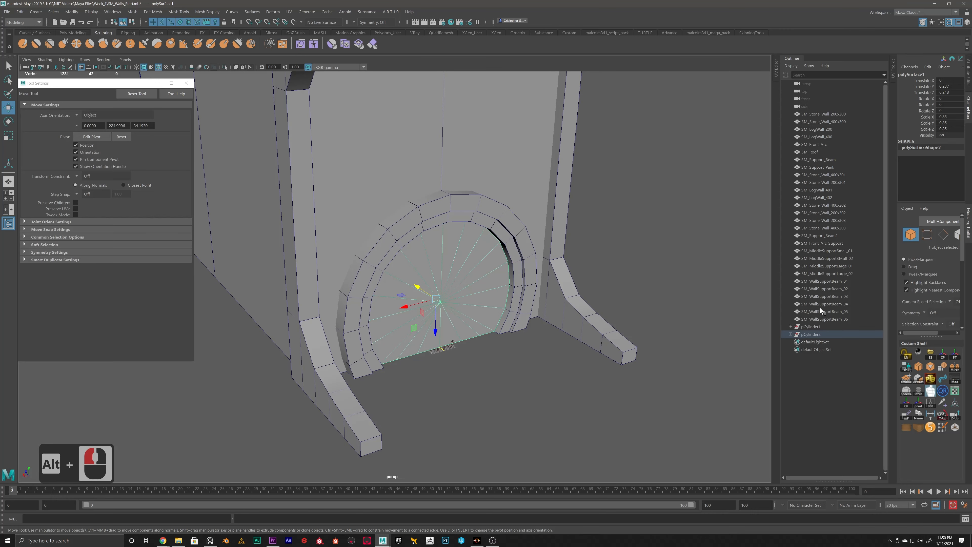
{"action": "left_click", "coordinate": [791, 328]}
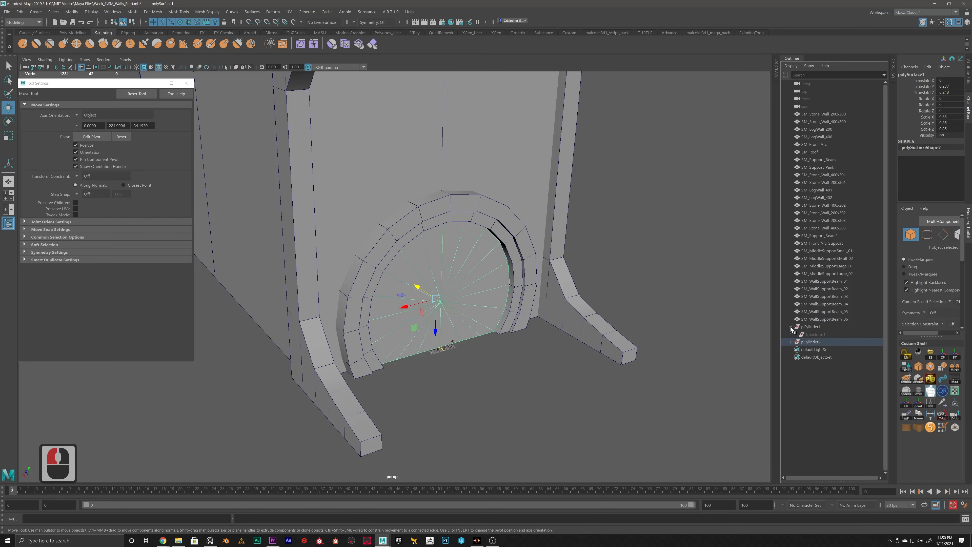
{"action": "left_click", "coordinate": [791, 326]}
{"action": "left_click", "coordinate": [790, 335]}
{"action": "left_click", "coordinate": [791, 334]}
{"action": "left_click", "coordinate": [791, 327]}
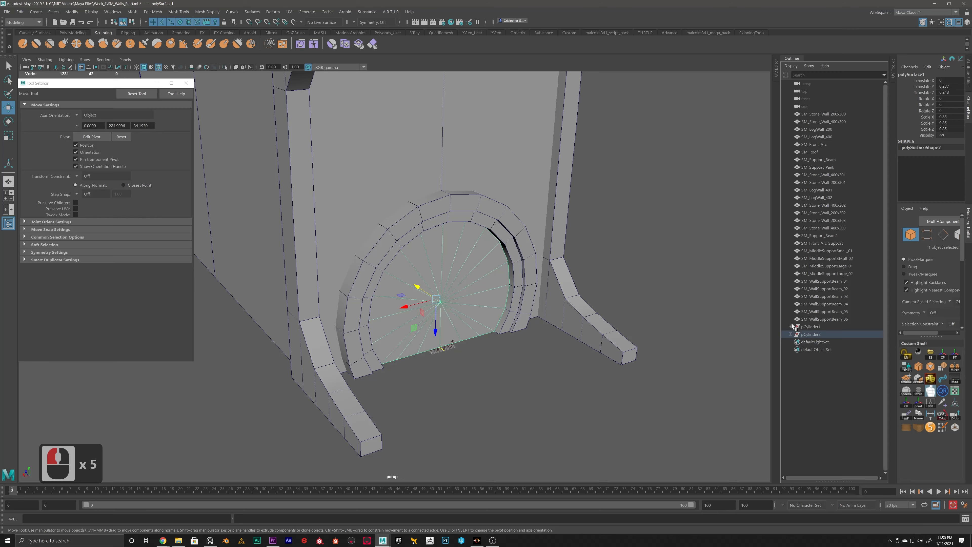
{"action": "left_click", "coordinate": [791, 327]}
Step: Unparent the central disc from its group and rename it SM_Door
{"action": "left_click", "coordinate": [482, 336]}
{"action": "left_click", "coordinate": [476, 310]}
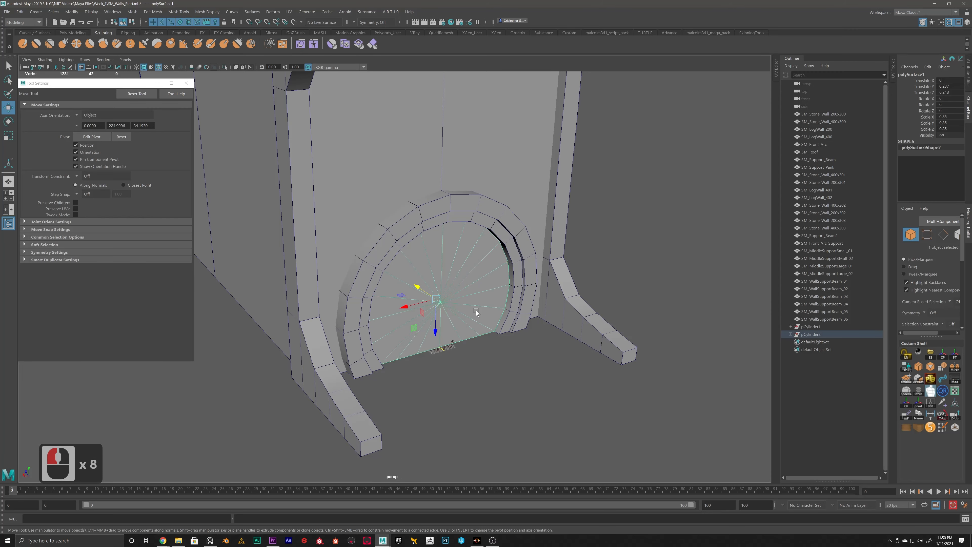
{"action": "key", "text": "shift+p"}
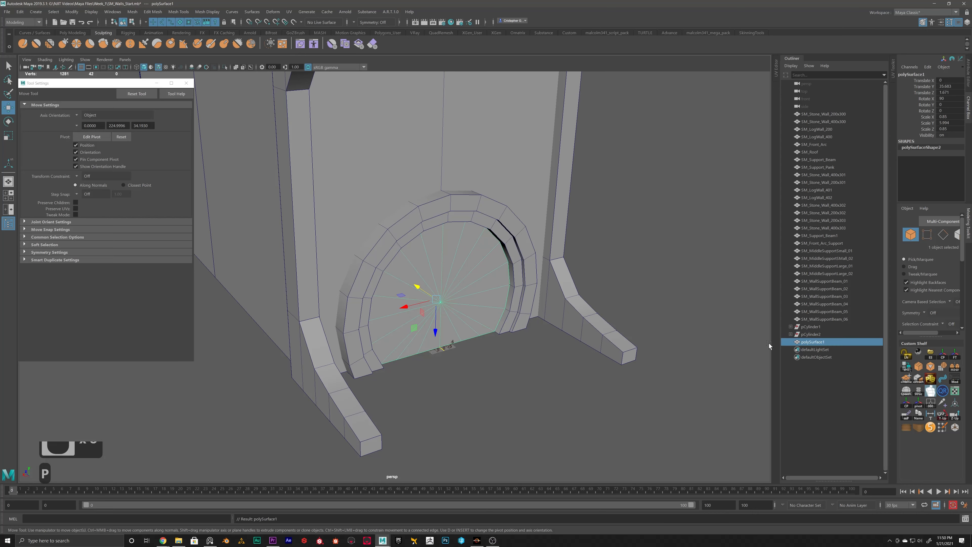
{"action": "double_click", "coordinate": [815, 342]}
{"action": "type", "text": "SM_Door"}
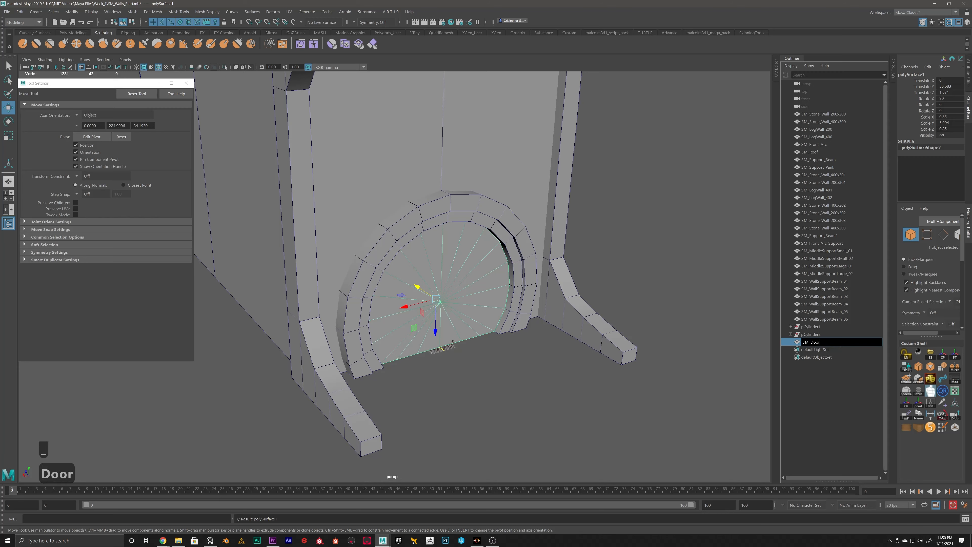
{"action": "key", "text": "Return"}
Step: Unparent the inner arch band from its group and rename it SM_DoorFrame
{"action": "left_click", "coordinate": [497, 232]}
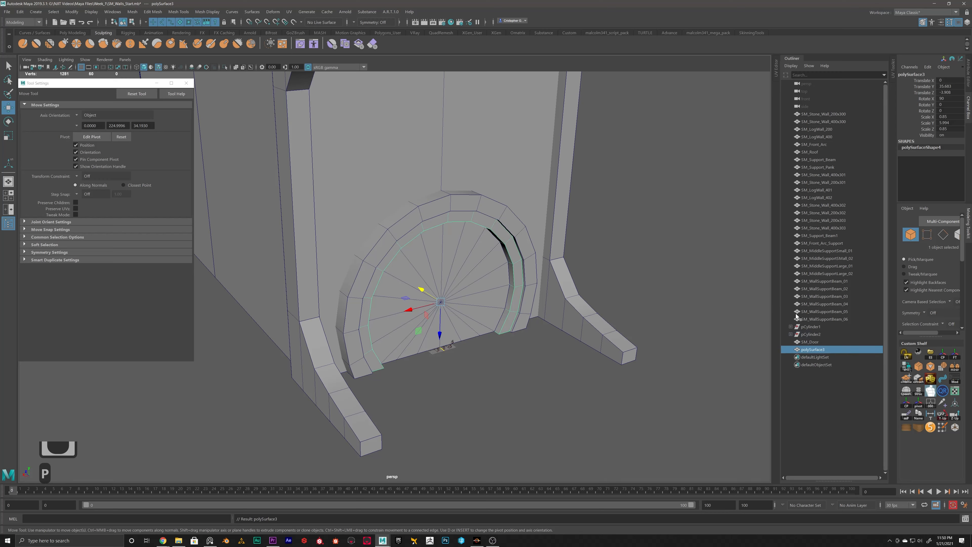
{"action": "double_click", "coordinate": [813, 350]}
{"action": "type", "text": "SM"}
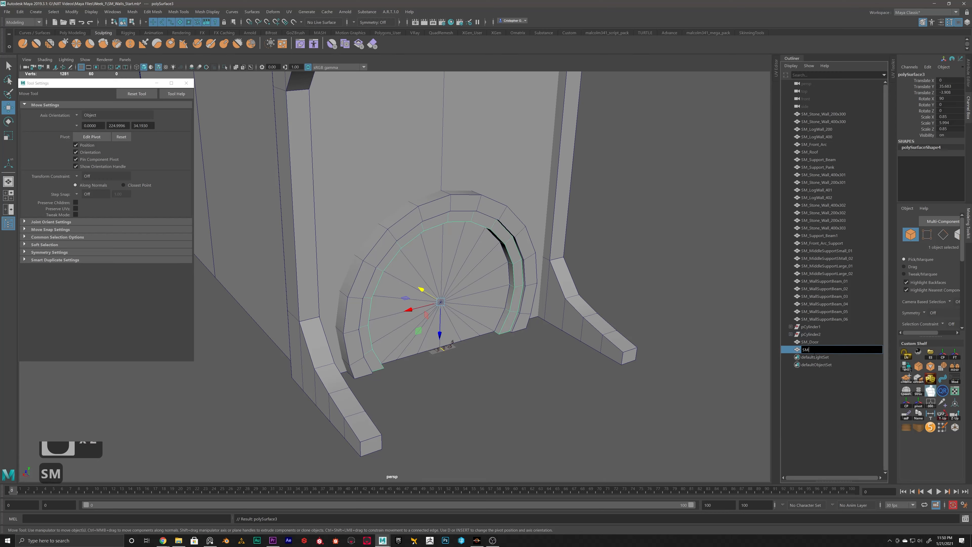
{"action": "type", "text": "_DoorF"}
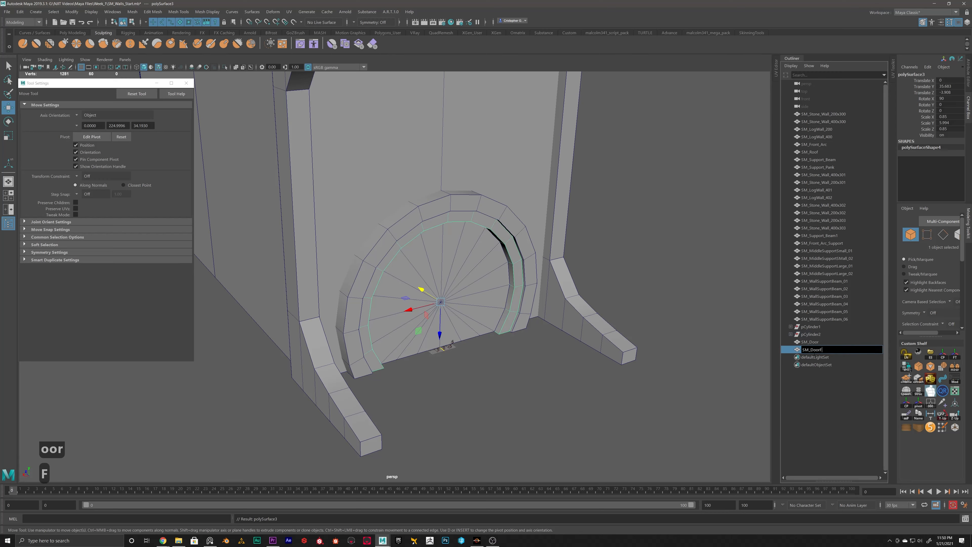
{"action": "type", "text": "rame"}
{"action": "key", "text": "Return"}
Step: Unparent the outer arch band from its group and rename it SM_StroneArc
{"action": "left_click", "coordinate": [376, 251]}
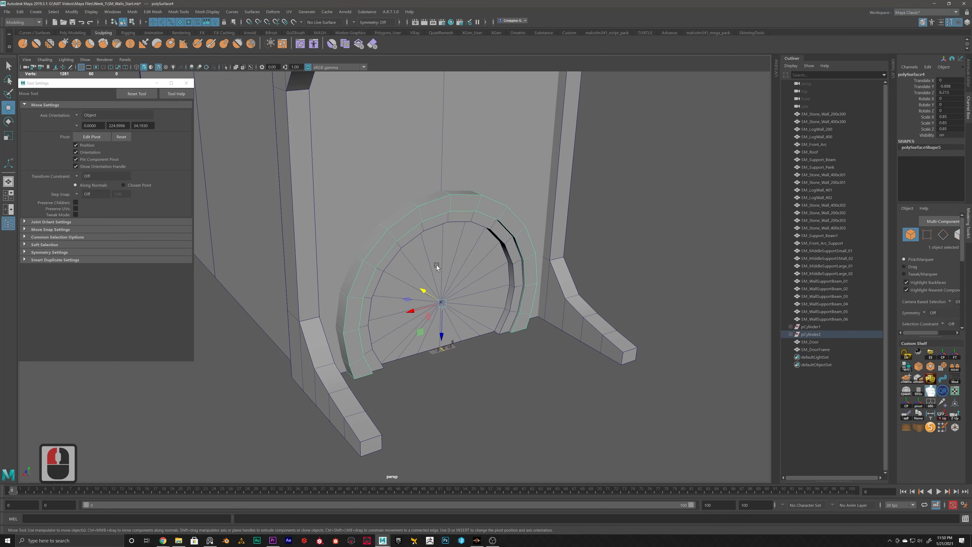
{"action": "key", "text": "shift+p"}
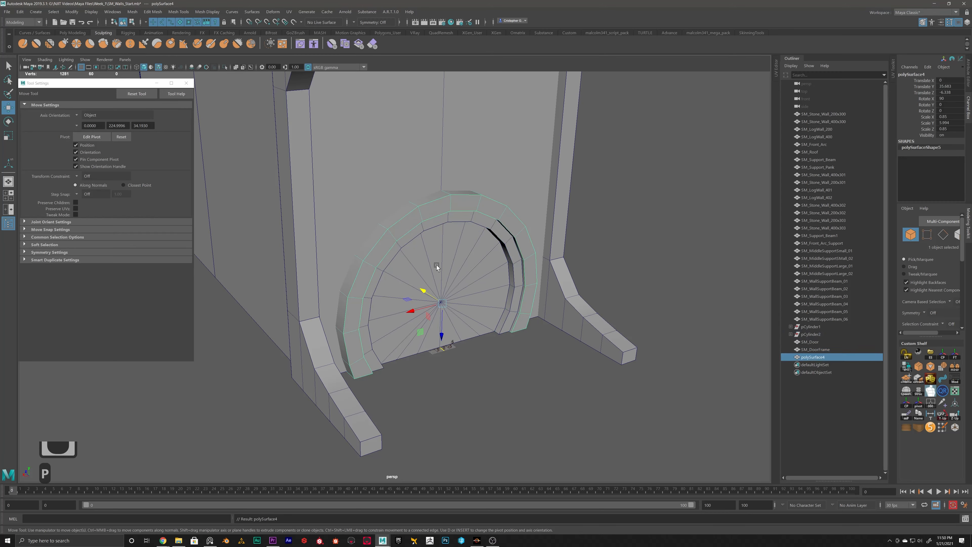
{"action": "double_click", "coordinate": [815, 358]}
{"action": "type", "text": "SM_S"}
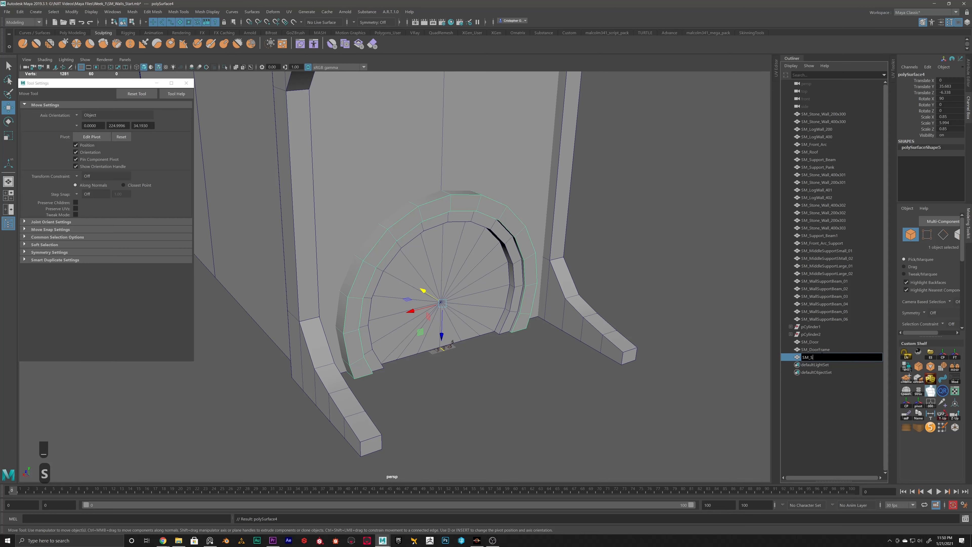
{"action": "type", "text": "troneArc"}
{"action": "key", "text": "Return"}
Step: Delete the construction history of the SM_Door disc
{"action": "left_click_drag", "start_coordinate": [440, 323], "coordinate": [473, 323], "text": "alt"}
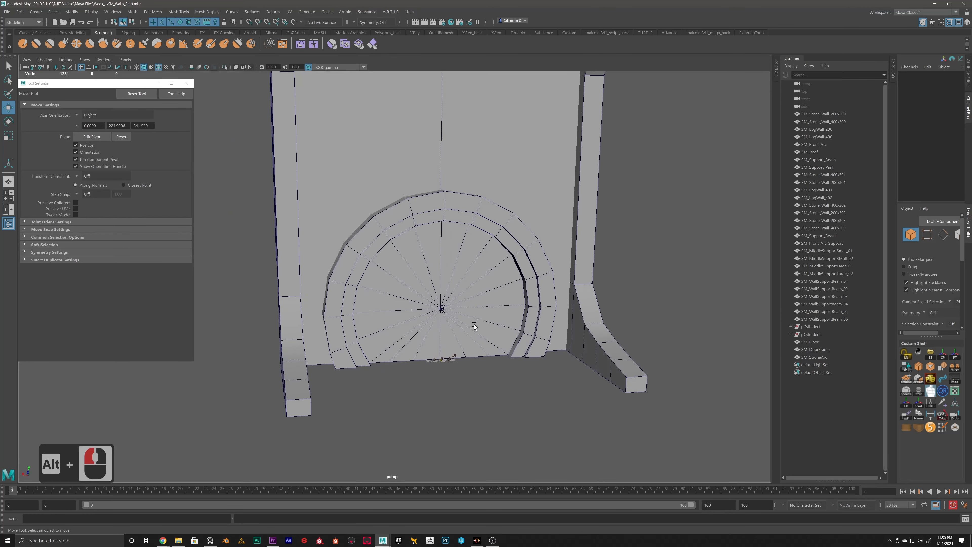
{"action": "left_click", "coordinate": [507, 291]}
{"action": "left_click", "coordinate": [508, 291]}
{"action": "key", "text": "alt+shift+d"}
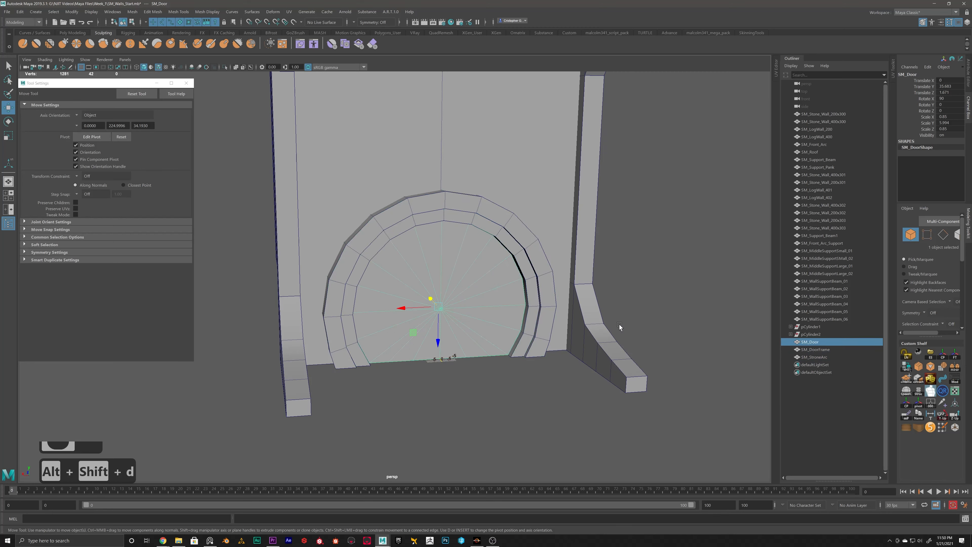
Step: Delete the leftover pCylinder1 and pCylinder2 groups from the scene
{"action": "left_click", "coordinate": [810, 327]}
{"action": "left_click", "coordinate": [791, 335], "text": "shift"}
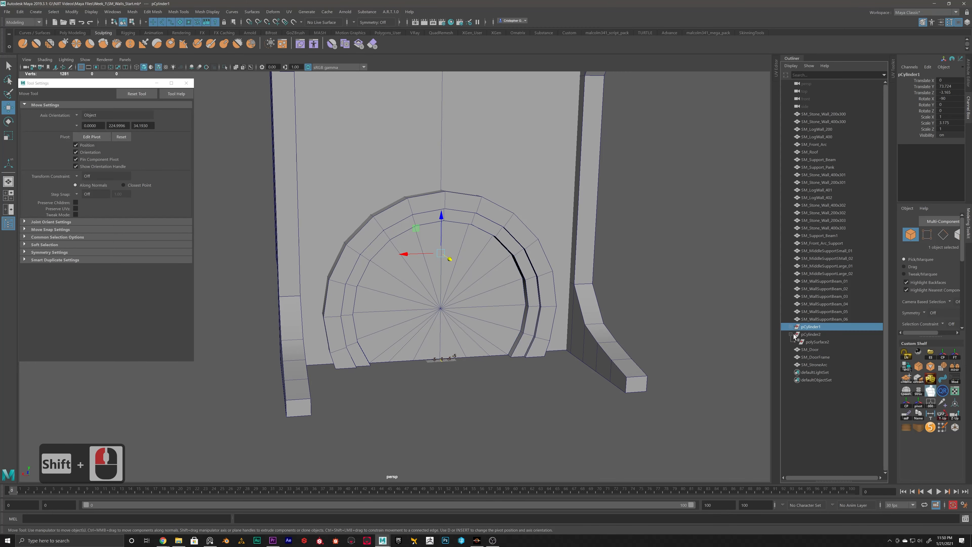
{"action": "left_click", "coordinate": [792, 327]}
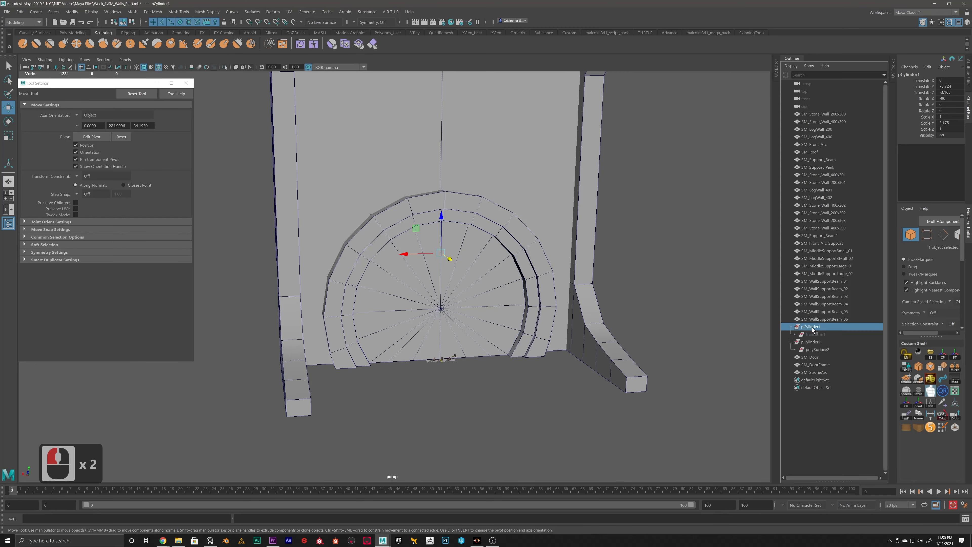
{"action": "left_click", "coordinate": [813, 346], "text": "shift"}
{"action": "scroll", "coordinate": [612, 310], "scroll_direction": "down", "scroll_amount": 12}
{"action": "key", "text": "Delete"}
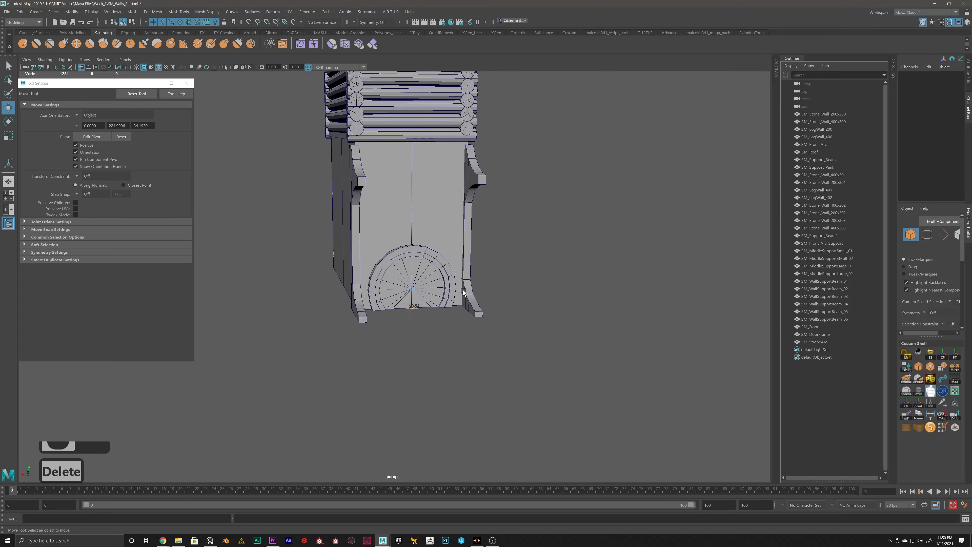
{"action": "scroll", "coordinate": [436, 292], "scroll_direction": "up", "scroll_amount": 5}
{"action": "scroll", "coordinate": [398, 265], "scroll_direction": "down", "scroll_amount": 20, "text": "alt"}
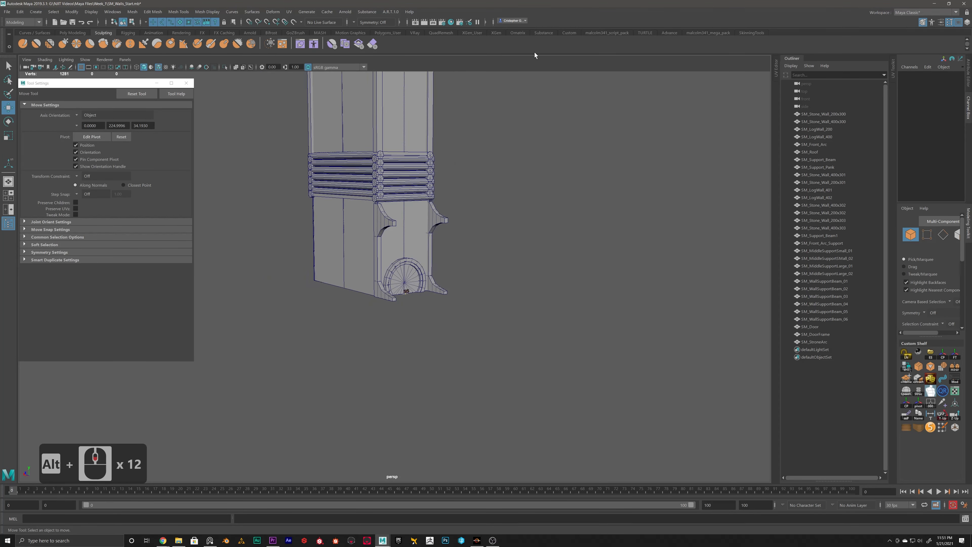
{"action": "middle_click_drag", "start_coordinate": [498, 193], "coordinate": [519, 147], "text": "alt"}
{"action": "left_click_drag", "start_coordinate": [519, 146], "coordinate": [371, 360]}
{"action": "left_click", "coordinate": [509, 255]}
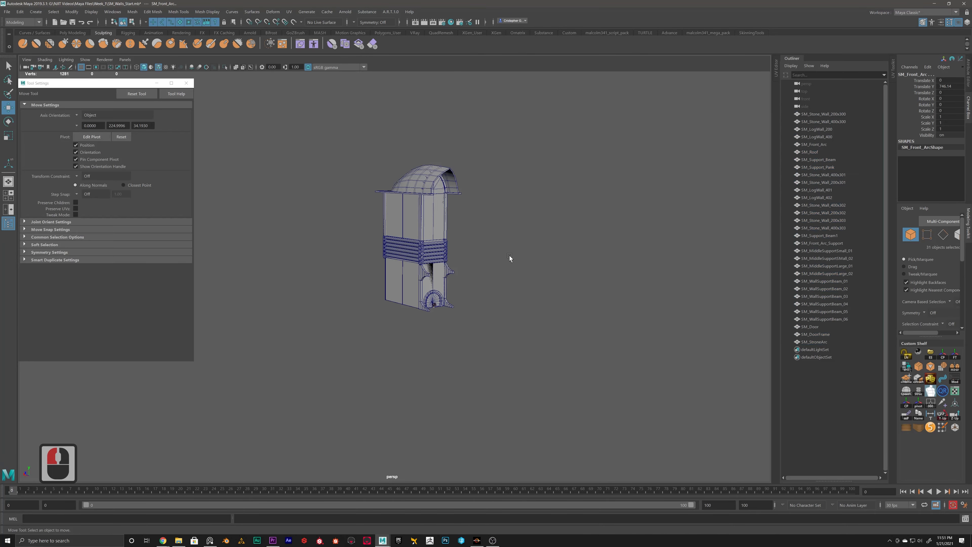
Step: Duplicate SM_WallSupportBeam_03 and SM_WallSupportBeam_04 and lower the copies in front of the stone wall below the logs
{"action": "scroll", "coordinate": [495, 265], "scroll_direction": "up", "scroll_amount": 11}
{"action": "left_click_drag", "start_coordinate": [603, 283], "coordinate": [457, 232], "text": "alt"}
{"action": "left_click", "coordinate": [464, 207]}
{"action": "left_click", "coordinate": [469, 187], "text": "shift"}
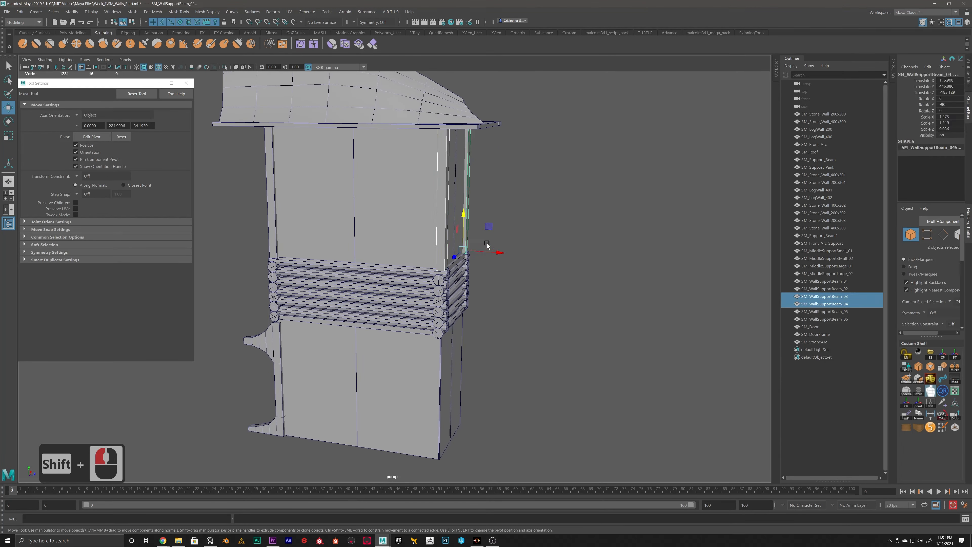
{"action": "key", "text": "ctrl+d"}
{"action": "left_click_drag", "start_coordinate": [463, 213], "coordinate": [448, 280]}
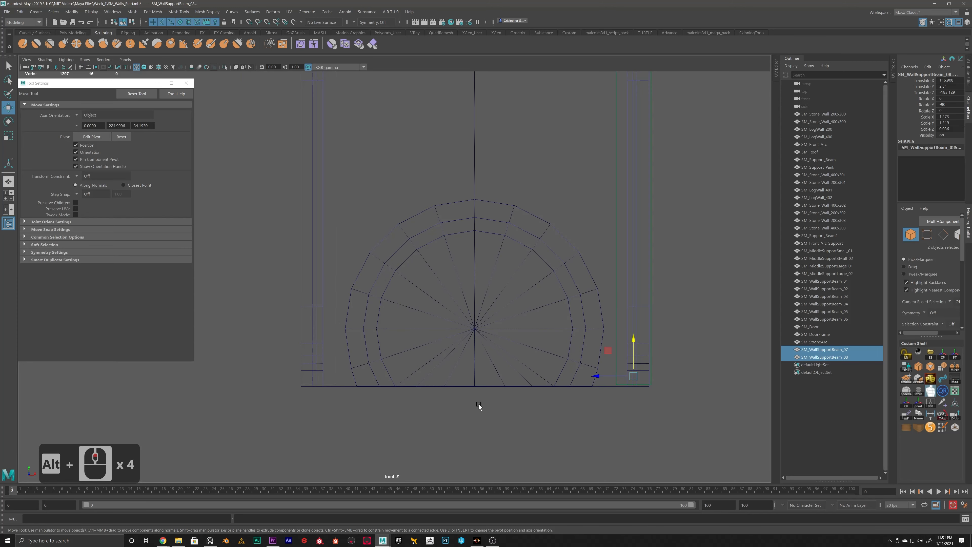
Step: Align the bottoms of the two copied beams with the wall's base, at Translate Y about 1.2
{"action": "middle_click_drag", "start_coordinate": [479, 404], "coordinate": [432, 384], "text": "alt"}
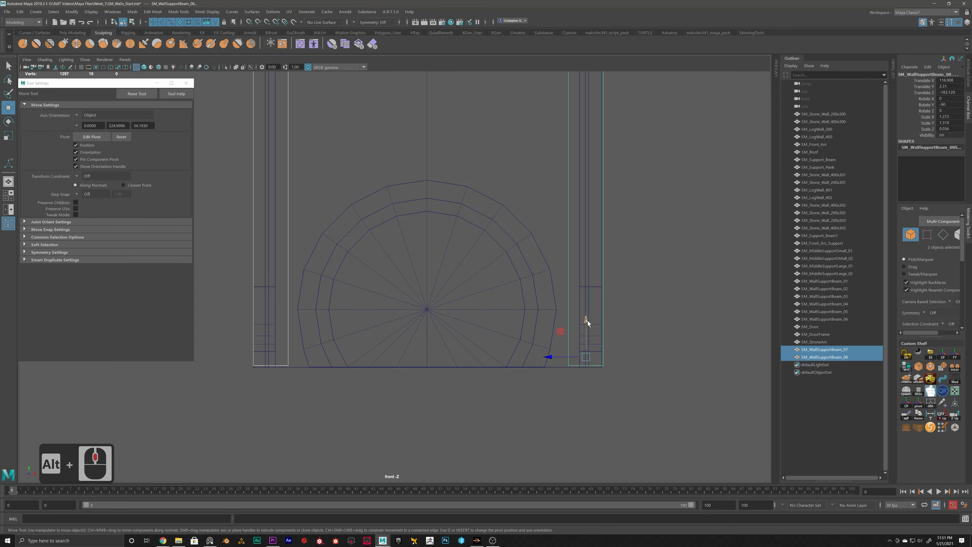
{"action": "left_click_drag", "start_coordinate": [588, 320], "coordinate": [588, 324]}
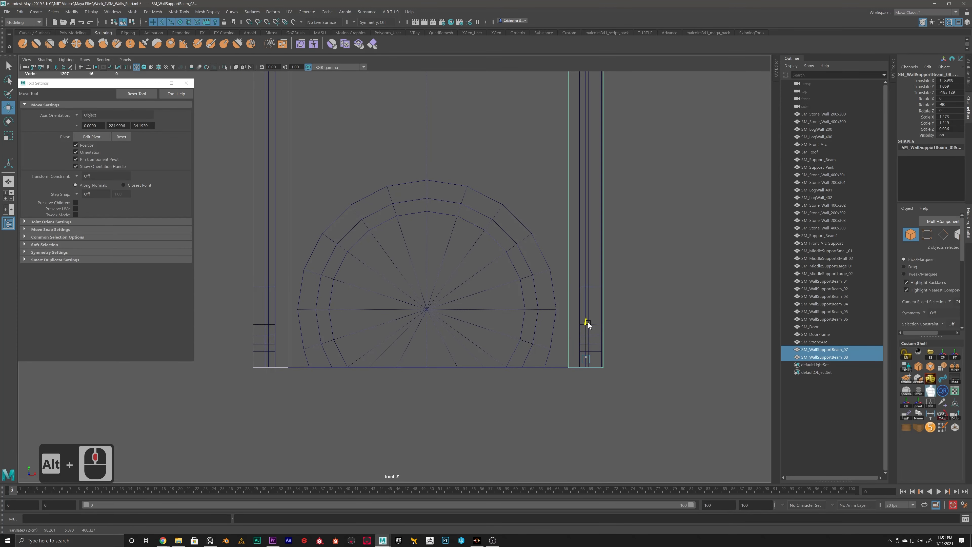
{"action": "left_click_drag", "start_coordinate": [589, 321], "coordinate": [589, 322]}
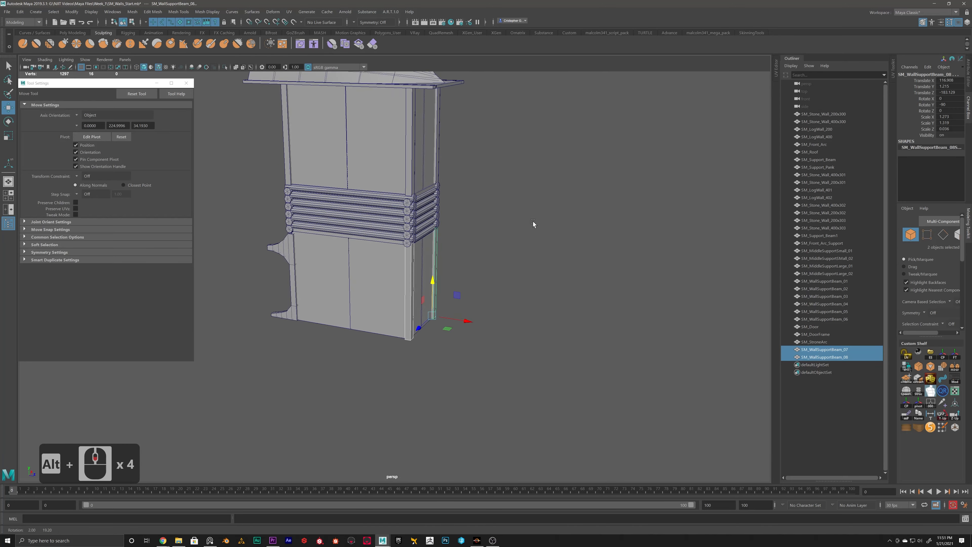
Step: Duplicate SM_WallSupportBeam_07 and move the copy away from the wall to Translate Z about -151.9
{"action": "left_click_drag", "start_coordinate": [533, 221], "coordinate": [516, 237], "text": "alt"}
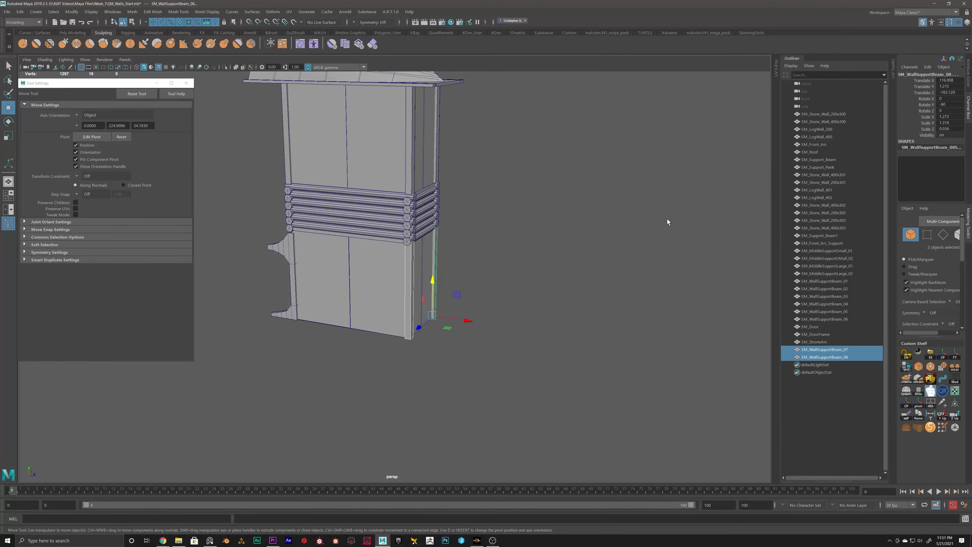
{"action": "left_click", "coordinate": [413, 307]}
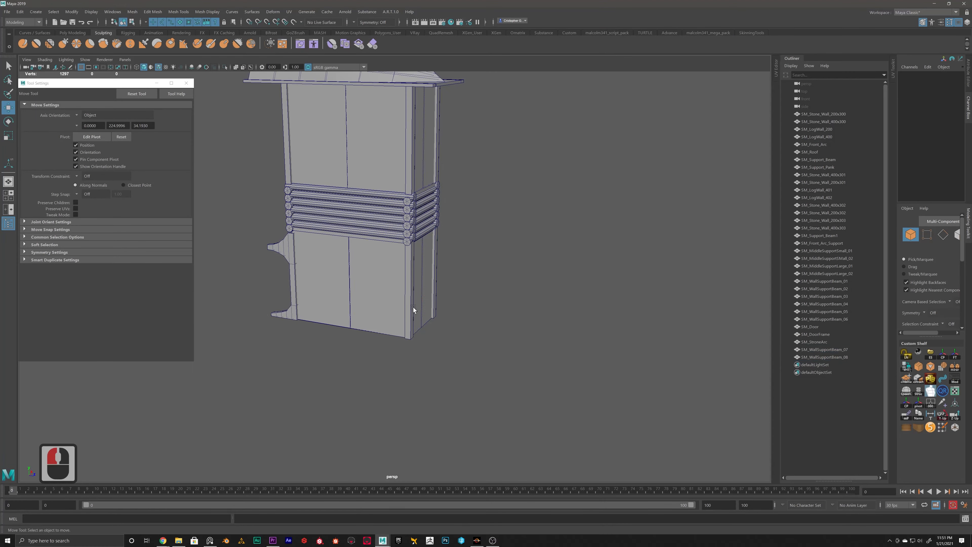
{"action": "scroll", "coordinate": [407, 299], "scroll_direction": "up", "scroll_amount": 5, "text": "alt"}
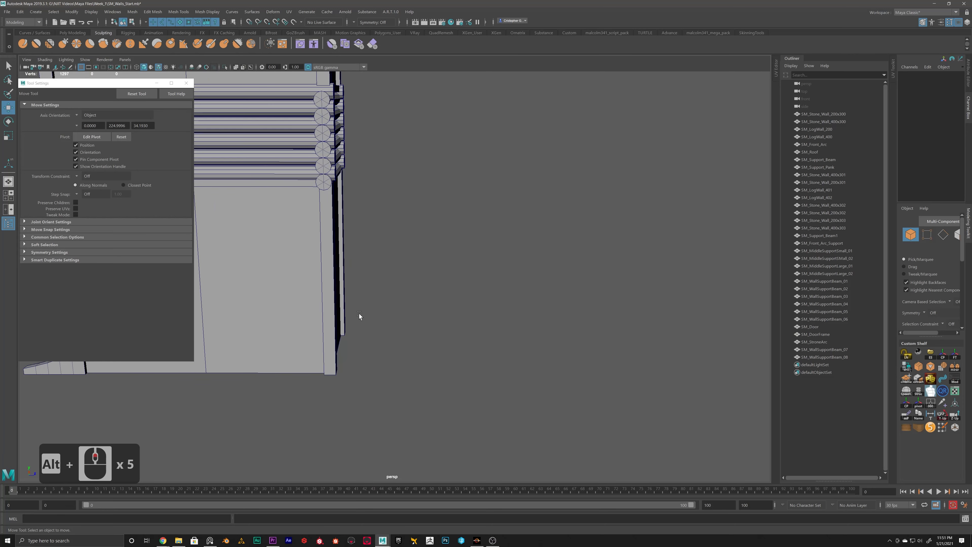
{"action": "left_click", "coordinate": [366, 290]}
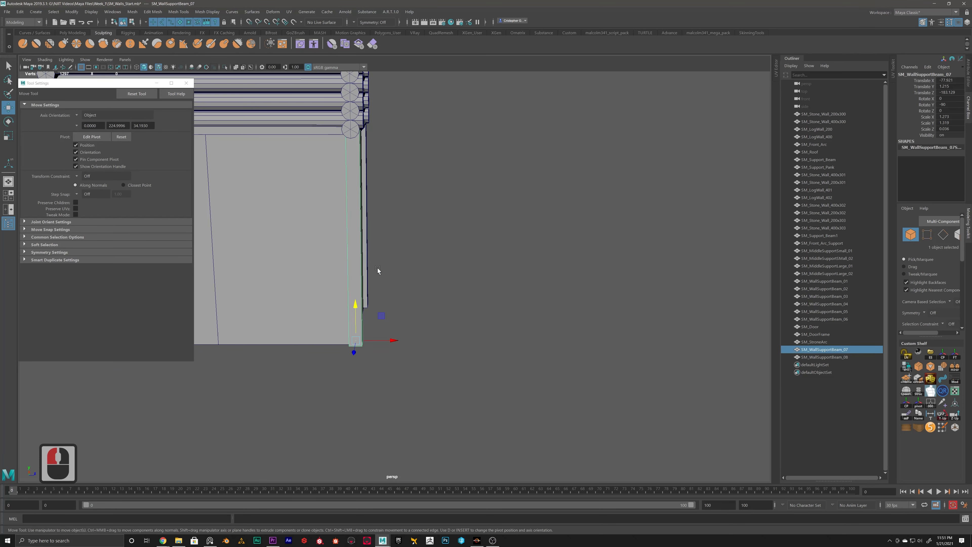
{"action": "key", "text": "ctrl+d"}
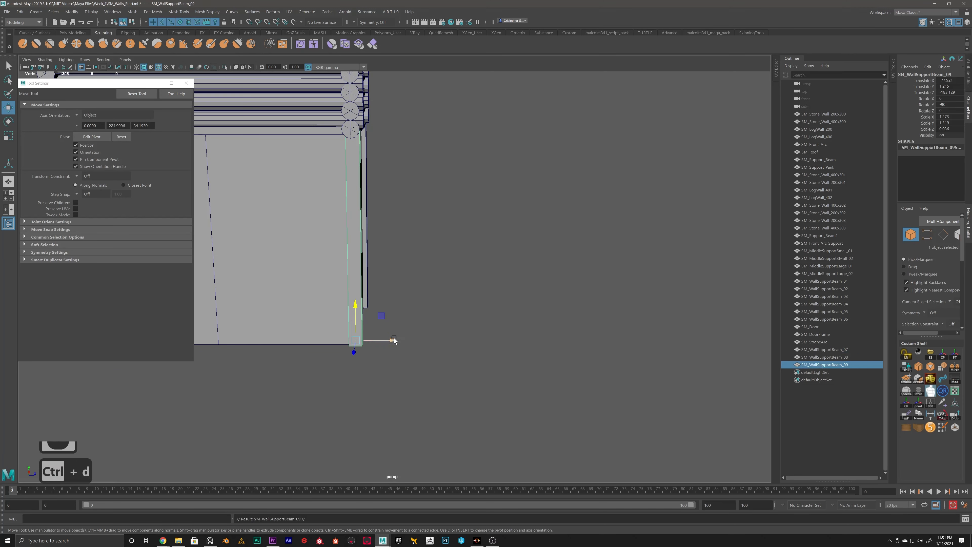
{"action": "left_click_drag", "start_coordinate": [393, 341], "coordinate": [417, 339]}
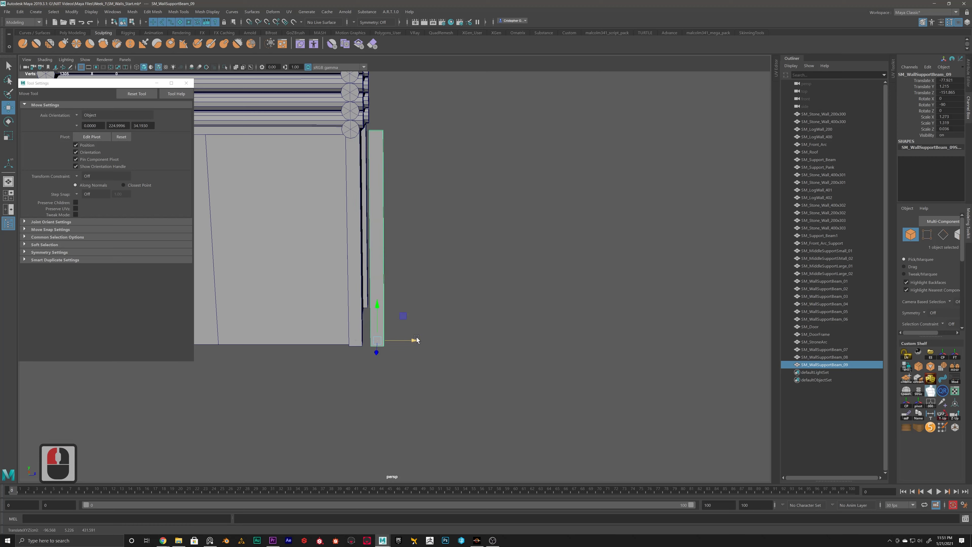
Step: Shorten the new beam copy into a low post by moving its top vertices down
{"action": "scroll", "coordinate": [436, 253], "scroll_direction": "up", "scroll_amount": 4, "text": "alt"}
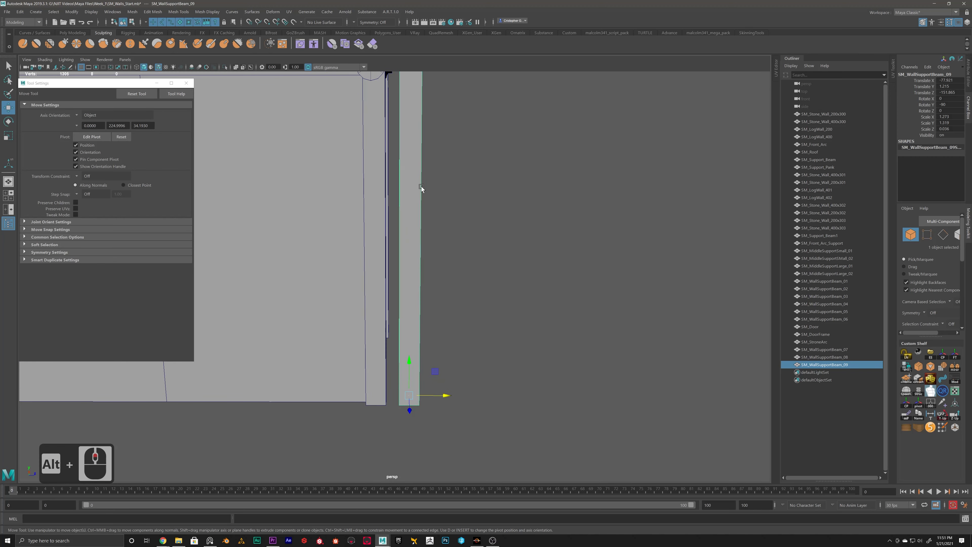
{"action": "right_click_drag", "start_coordinate": [409, 149], "coordinate": [376, 150]}
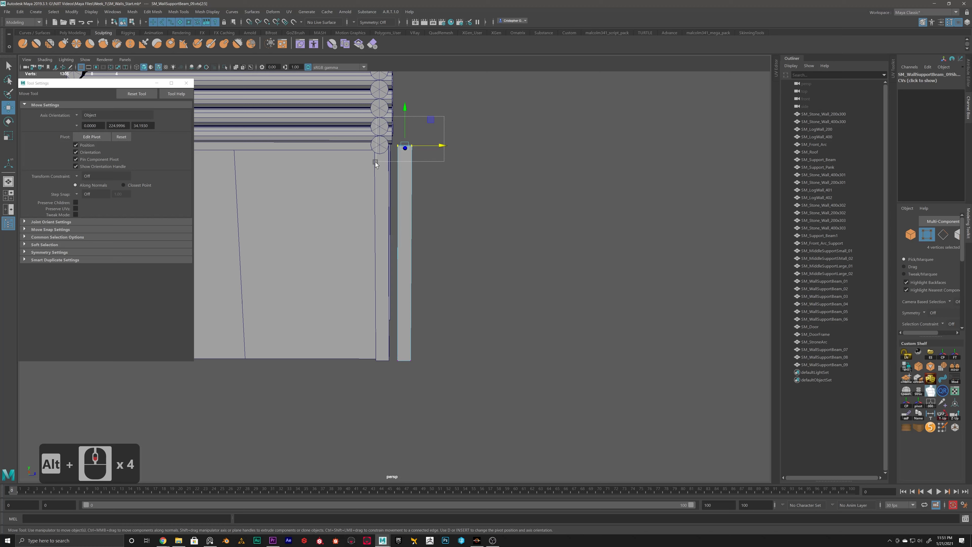
{"action": "left_click_drag", "start_coordinate": [406, 115], "coordinate": [406, 278]}
{"action": "scroll", "coordinate": [407, 278], "scroll_direction": "up", "scroll_amount": 12, "text": "alt"}
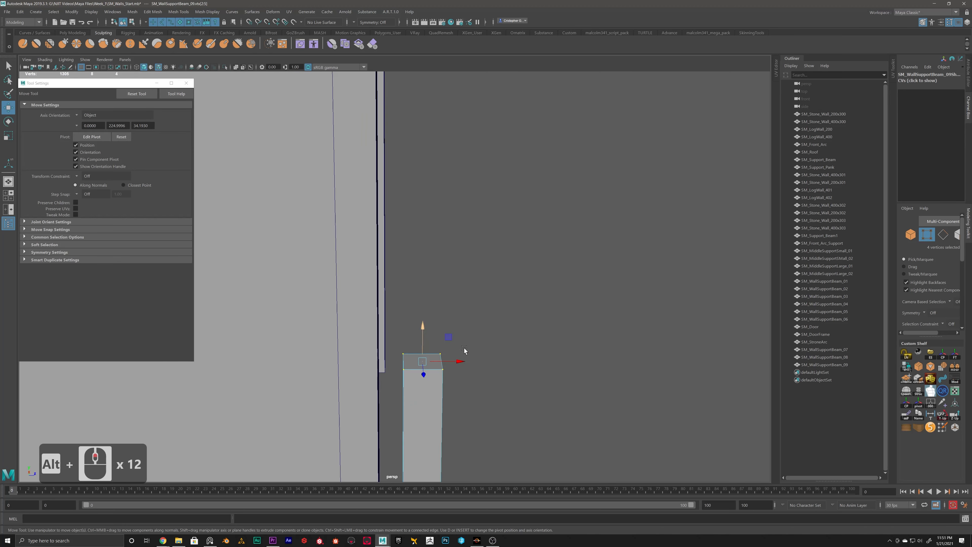
{"action": "scroll", "coordinate": [450, 262], "scroll_direction": "up", "scroll_amount": 4, "text": "alt"}
{"action": "scroll", "coordinate": [425, 249], "scroll_direction": "up", "scroll_amount": 3, "text": "alt"}
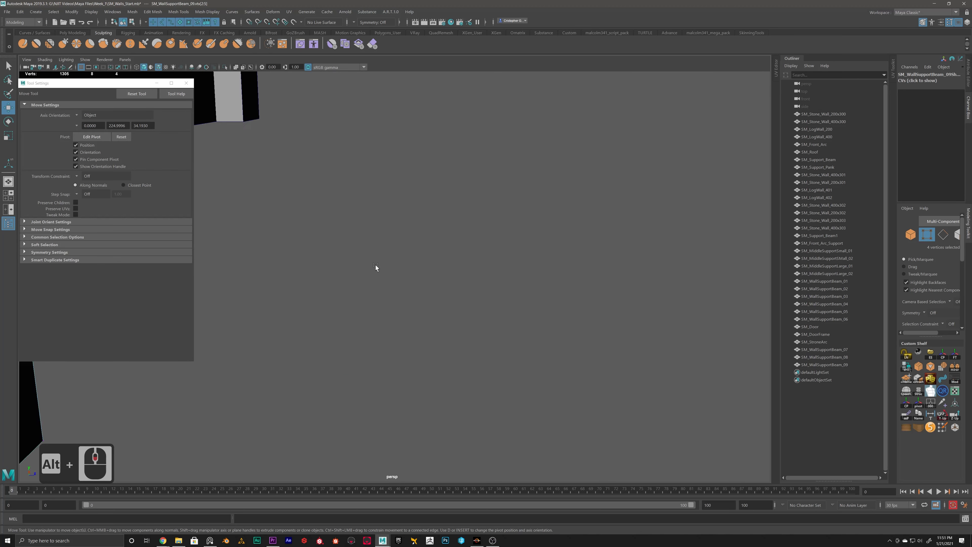
{"action": "scroll", "coordinate": [377, 264], "scroll_direction": "down", "scroll_amount": 9, "text": "alt"}
{"action": "middle_click_drag", "start_coordinate": [377, 265], "coordinate": [387, 322], "text": "alt"}
{"action": "right_click_drag", "start_coordinate": [386, 271], "coordinate": [387, 300]}
{"action": "left_click", "coordinate": [369, 228]}
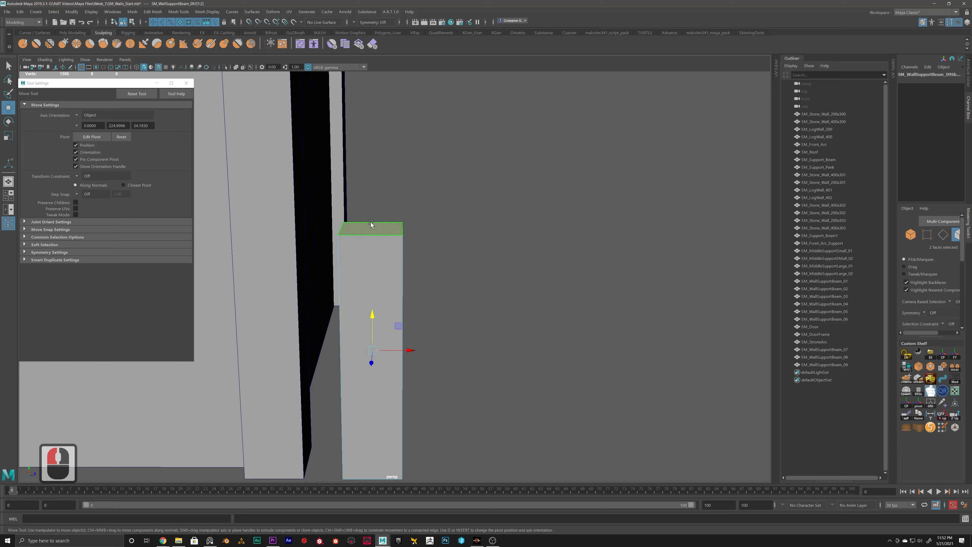
{"action": "right_click_drag", "start_coordinate": [439, 181], "coordinate": [438, 202], "text": "shift"}
{"action": "middle_click_drag", "start_coordinate": [438, 202], "coordinate": [390, 234], "text": "alt"}
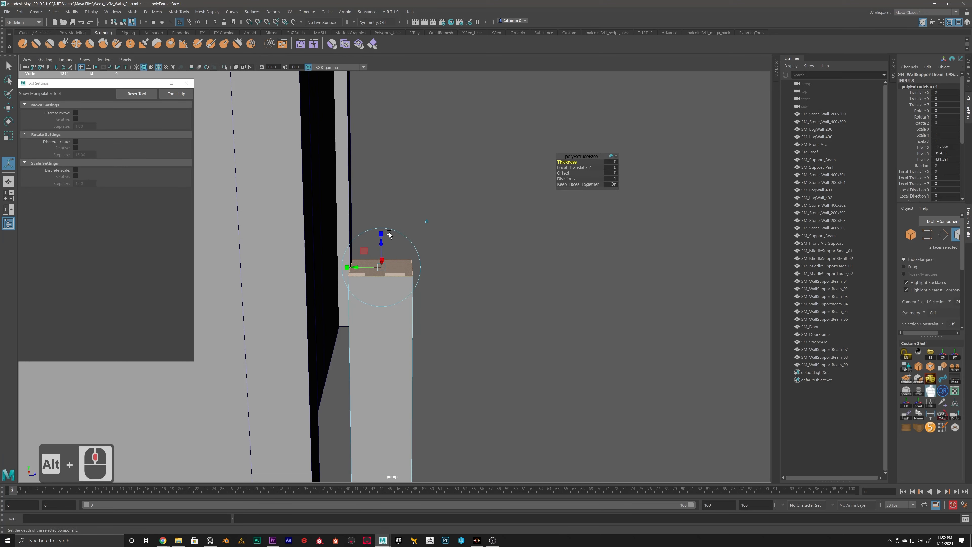
{"action": "left_click_drag", "start_coordinate": [380, 239], "coordinate": [389, 261]}
{"action": "left_click", "coordinate": [380, 228]}
{"action": "scroll", "coordinate": [447, 248], "scroll_direction": "down", "scroll_amount": 3}
{"action": "left_click_drag", "start_coordinate": [743, 265], "coordinate": [543, 276], "text": "alt"}
{"action": "key", "text": "ctrl+z"}
{"action": "key", "text": "ctrl+z"}
{"action": "key", "text": "ctrl+z"}
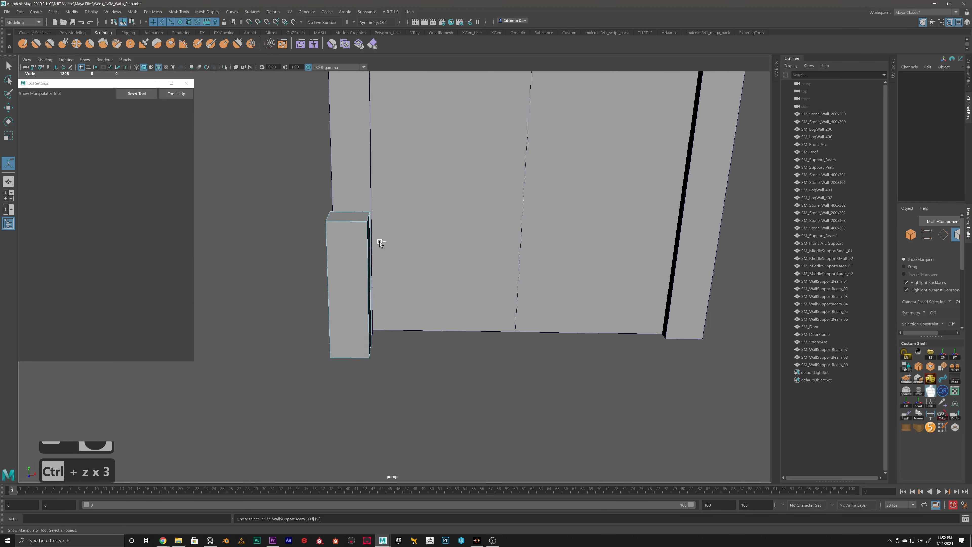
Step: Extrude only the post's top face with Local Translate Z 1.455 and Offset -1.2 to flare it outward
{"action": "left_click_drag", "start_coordinate": [346, 232], "coordinate": [561, 266], "text": "alt"}
{"action": "left_click", "coordinate": [436, 262]}
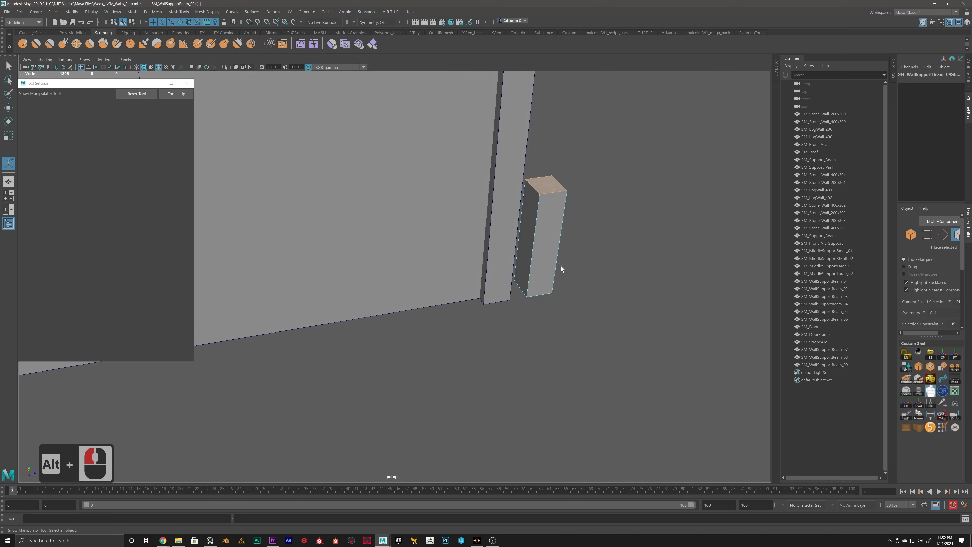
{"action": "middle_click_drag", "start_coordinate": [561, 266], "coordinate": [434, 335], "text": "alt"}
{"action": "scroll", "coordinate": [434, 335], "scroll_direction": "up", "scroll_amount": 4, "text": "alt"}
{"action": "left_click_drag", "start_coordinate": [434, 335], "coordinate": [401, 311], "text": "alt"}
{"action": "middle_click_drag", "start_coordinate": [400, 312], "coordinate": [409, 332], "text": "alt"}
{"action": "scroll", "coordinate": [440, 310], "scroll_direction": "up", "scroll_amount": 3, "text": "alt"}
{"action": "right_click", "coordinate": [466, 225], "text": "shift"}
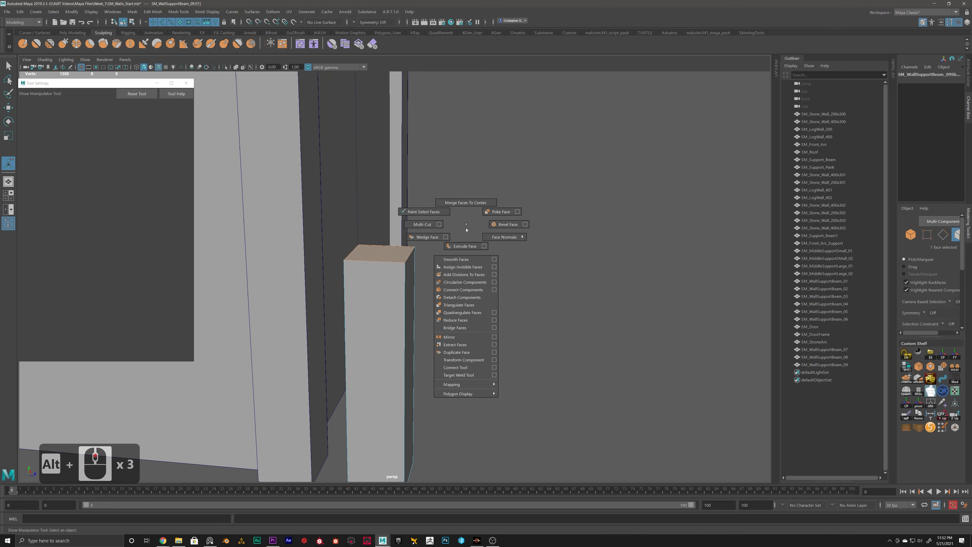
{"action": "right_click_drag", "start_coordinate": [466, 230], "coordinate": [465, 246], "text": "shift"}
{"action": "left_click_drag", "start_coordinate": [381, 230], "coordinate": [382, 226]}
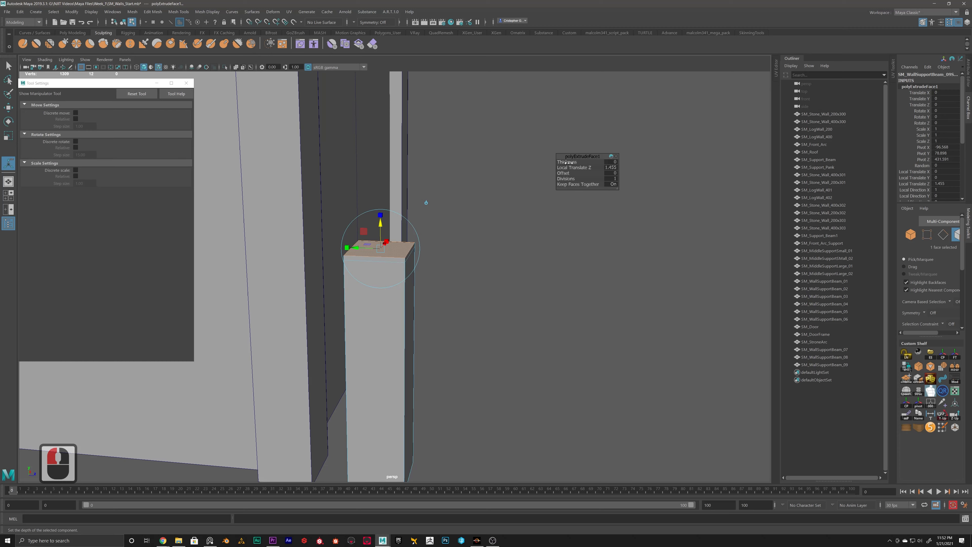
{"action": "left_click_drag", "start_coordinate": [569, 163], "coordinate": [563, 174]}
{"action": "key", "text": "ctrl+z"}
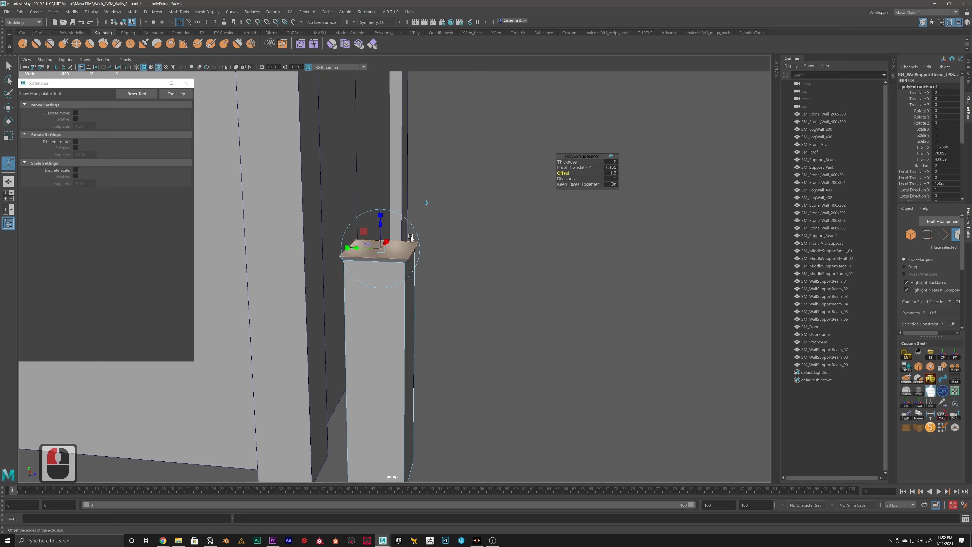
Step: Extrude the flared top face upward with Local Translate Z 2.608 and start a further extrusion of it
{"action": "scroll", "coordinate": [410, 235], "scroll_direction": "up", "scroll_amount": 3, "text": "alt"}
{"action": "left_click_drag", "start_coordinate": [409, 235], "coordinate": [417, 205], "text": "alt"}
{"action": "left_click", "coordinate": [349, 241]}
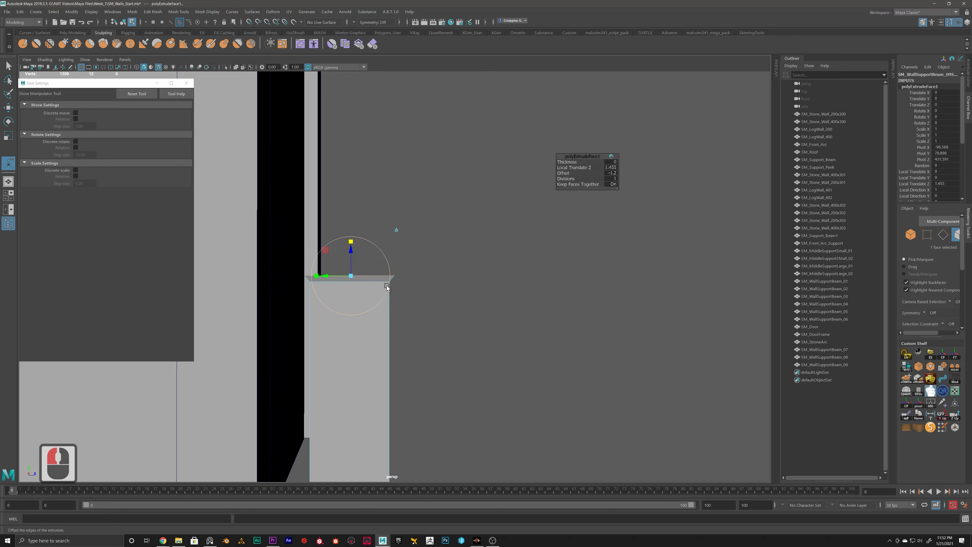
{"action": "left_click_drag", "start_coordinate": [349, 241], "coordinate": [359, 275], "text": "alt"}
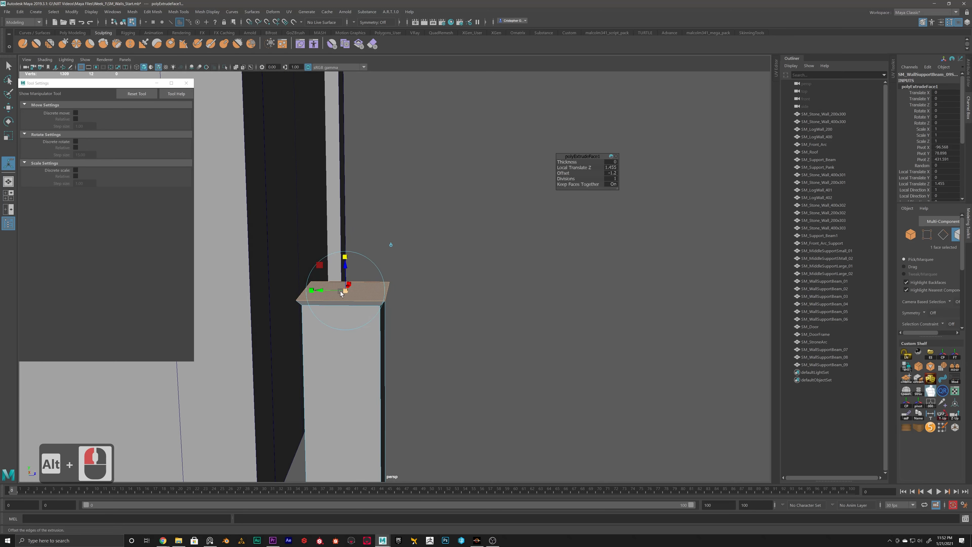
{"action": "left_click_drag", "start_coordinate": [345, 289], "coordinate": [406, 284], "text": "alt"}
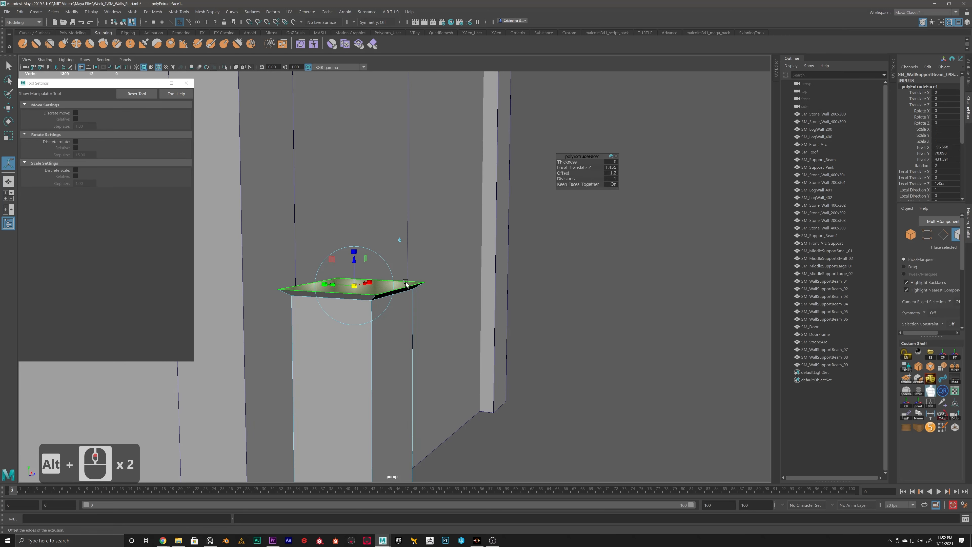
{"action": "key", "text": "g"}
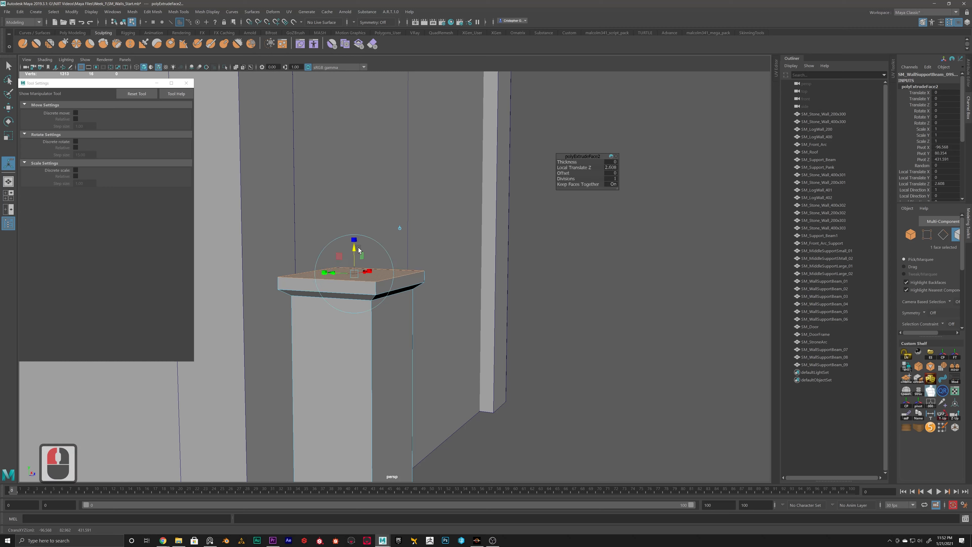
{"action": "key", "text": "g"}
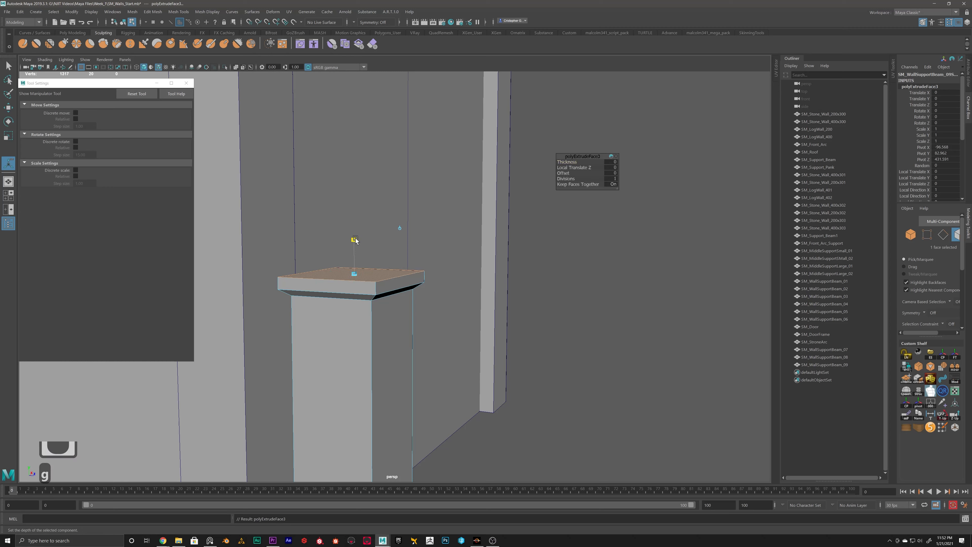
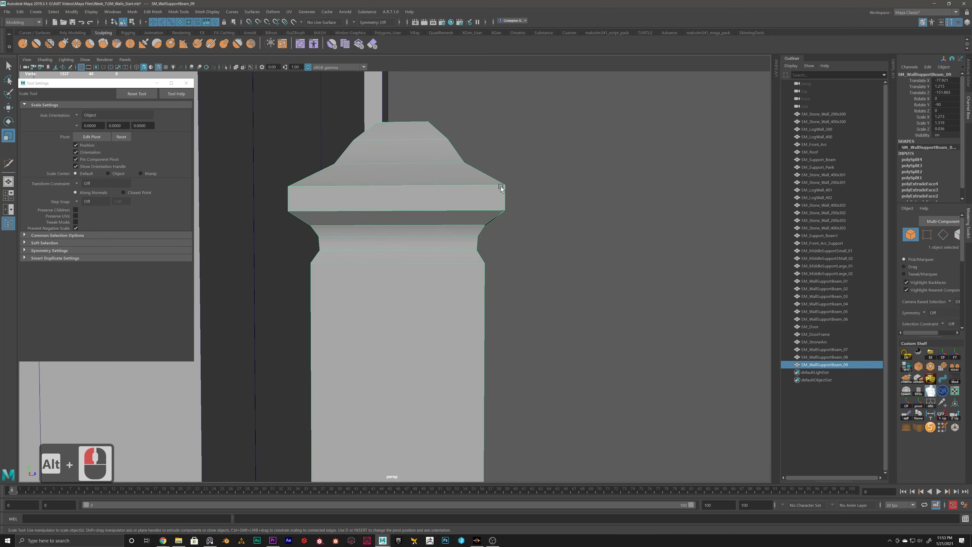
Step: Insert an edge loop around the middle of the vertical rim band on the post's cap
{"action": "scroll", "coordinate": [509, 217], "scroll_direction": "up", "scroll_amount": 5, "text": "alt"}
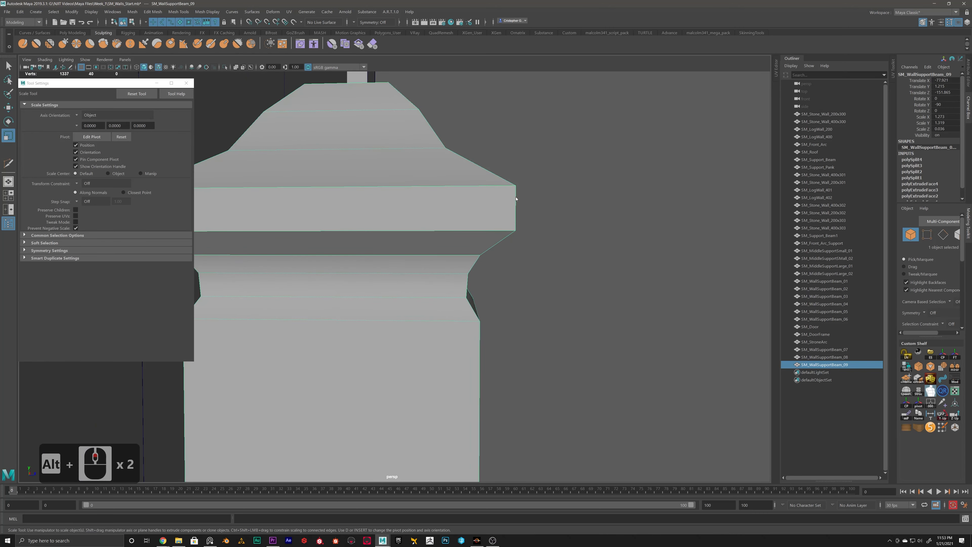
{"action": "right_click_drag", "start_coordinate": [516, 199], "coordinate": [559, 215]}
{"action": "scroll", "coordinate": [529, 202], "scroll_direction": "up", "scroll_amount": 3, "text": "alt"}
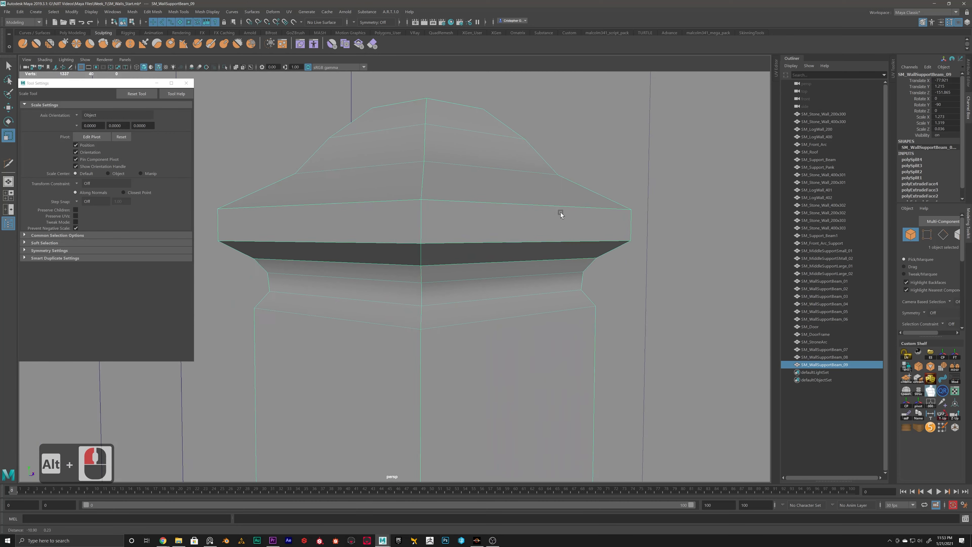
{"action": "middle_click_drag", "start_coordinate": [560, 215], "coordinate": [521, 221], "text": "alt"}
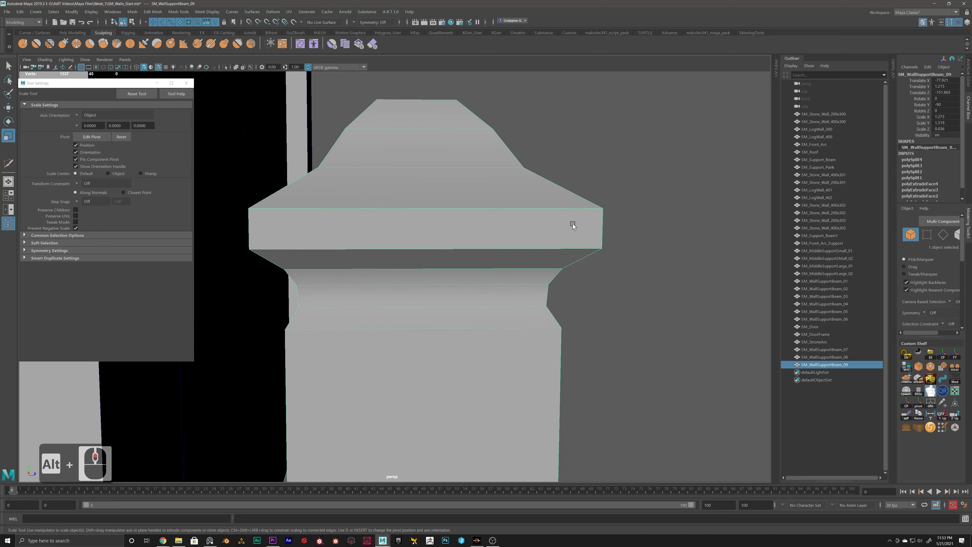
{"action": "right_click_drag", "start_coordinate": [505, 229], "coordinate": [459, 229], "text": "shift"}
{"action": "left_click", "coordinate": [318, 230], "text": "ctrl"}
Step: Scale the new edge loop on the cap's rim slightly outward to give the band a bulged profile
{"action": "key", "text": "r"}
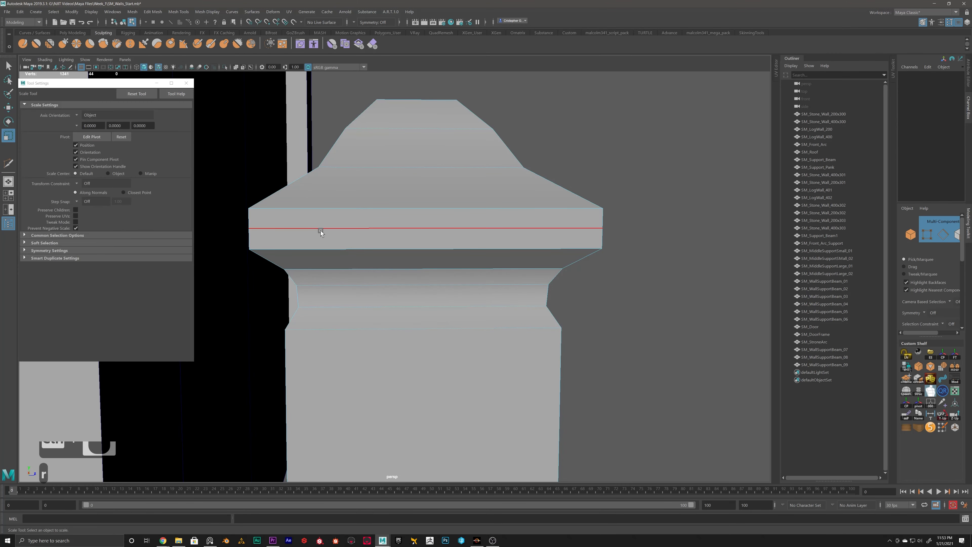
{"action": "double_click", "coordinate": [344, 228]}
{"action": "scroll", "coordinate": [367, 225], "scroll_direction": "up", "scroll_amount": 1}
{"action": "left_click_drag", "start_coordinate": [416, 220], "coordinate": [422, 219]}
{"action": "right_click_drag", "start_coordinate": [356, 227], "coordinate": [361, 215]}
{"action": "scroll", "coordinate": [397, 230], "scroll_direction": "down", "scroll_amount": 20}
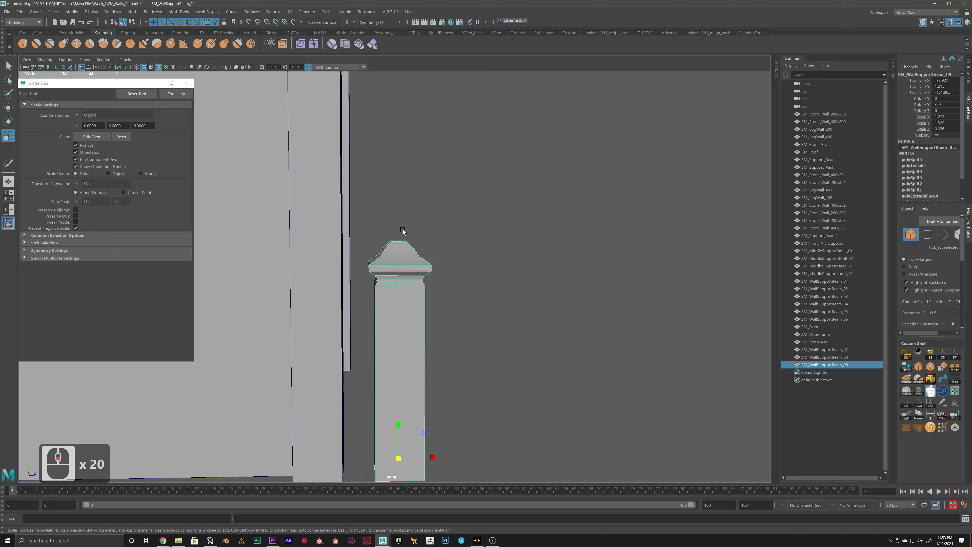
{"action": "scroll", "coordinate": [457, 241], "scroll_direction": "down", "scroll_amount": 13}
{"action": "left_click", "coordinate": [456, 249]}
Step: Scale down the topmost face of the post's cap to bring it to a narrow tip
{"action": "left_click_drag", "start_coordinate": [453, 257], "coordinate": [395, 235], "text": "alt"}
{"action": "scroll", "coordinate": [410, 268], "scroll_direction": "up", "scroll_amount": 15, "text": "alt"}
{"action": "scroll", "coordinate": [409, 220], "scroll_direction": "up", "scroll_amount": 7, "text": "alt"}
{"action": "scroll", "coordinate": [401, 230], "scroll_direction": "up", "scroll_amount": 2, "text": "alt"}
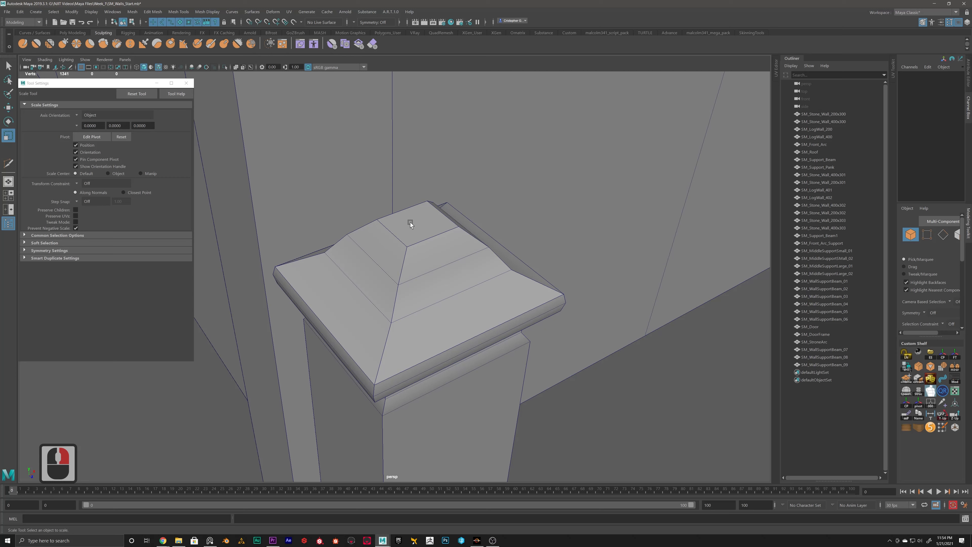
{"action": "right_click", "coordinate": [413, 217]}
{"action": "left_click", "coordinate": [416, 219]}
{"action": "right_click_drag", "start_coordinate": [420, 220], "coordinate": [420, 240]}
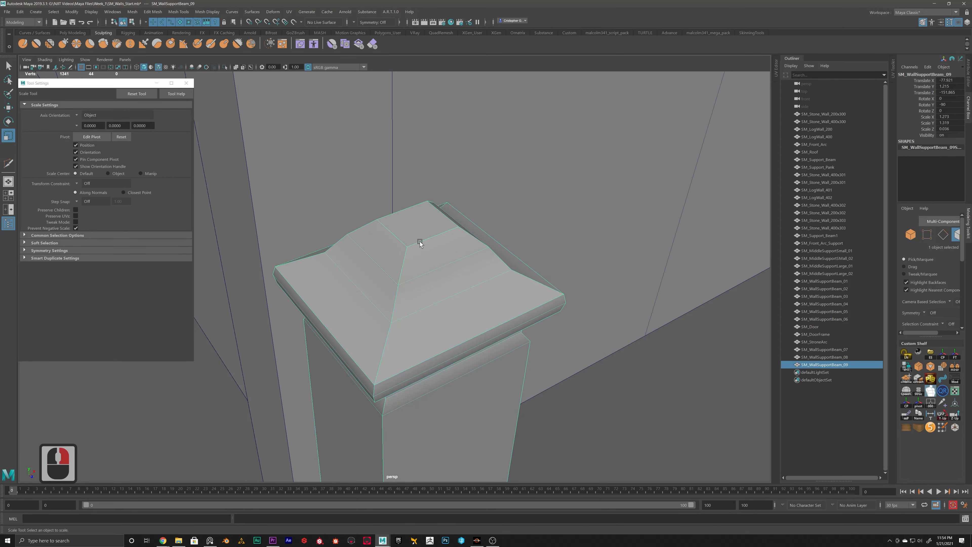
{"action": "left_click", "coordinate": [420, 240]}
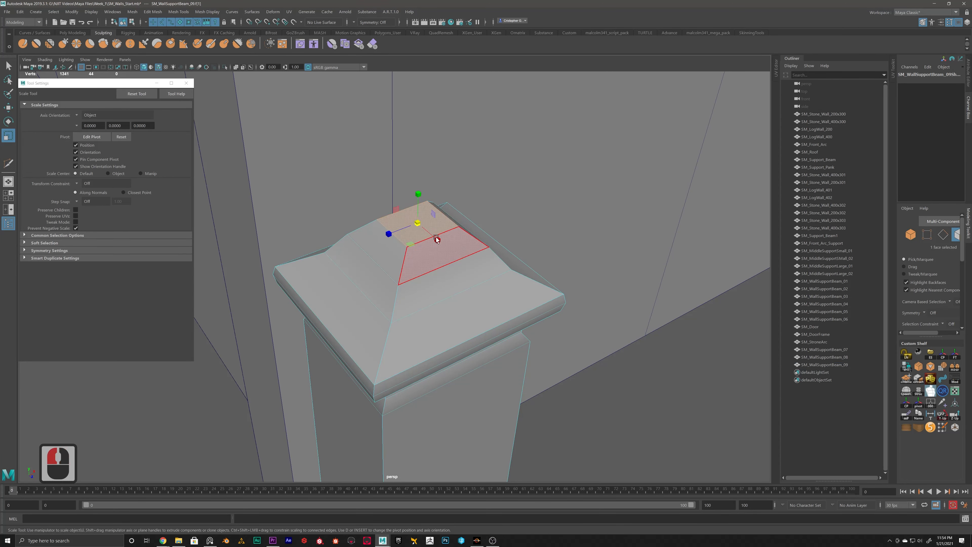
{"action": "key", "text": "r"}
{"action": "left_click_drag", "start_coordinate": [418, 226], "coordinate": [388, 227]}
{"action": "right_click_drag", "start_coordinate": [389, 227], "coordinate": [410, 217]}
{"action": "scroll", "coordinate": [402, 229], "scroll_direction": "down", "scroll_amount": 19}
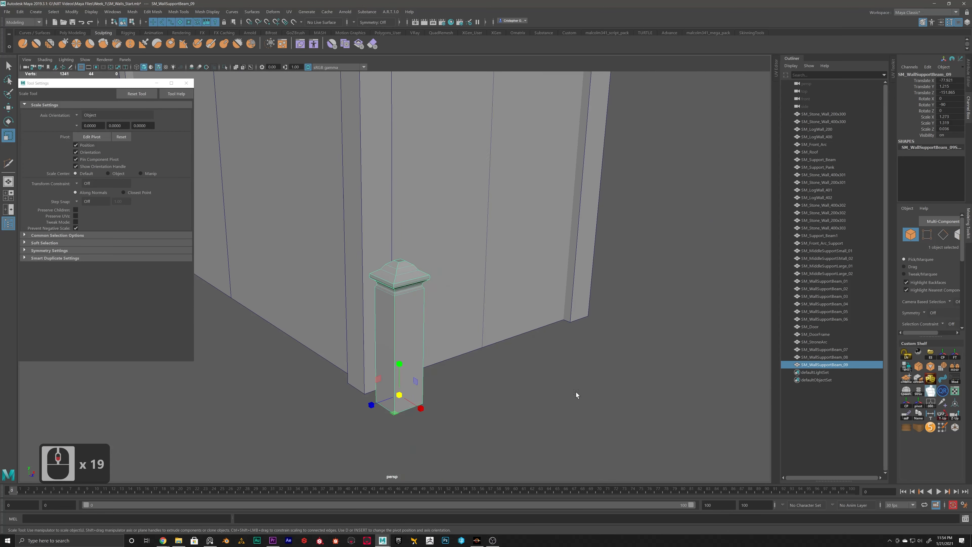
{"action": "left_click", "coordinate": [575, 393]}
{"action": "left_click_drag", "start_coordinate": [574, 393], "coordinate": [381, 325], "text": "alt"}
{"action": "left_click", "coordinate": [402, 325]}
{"action": "key", "text": "w"}
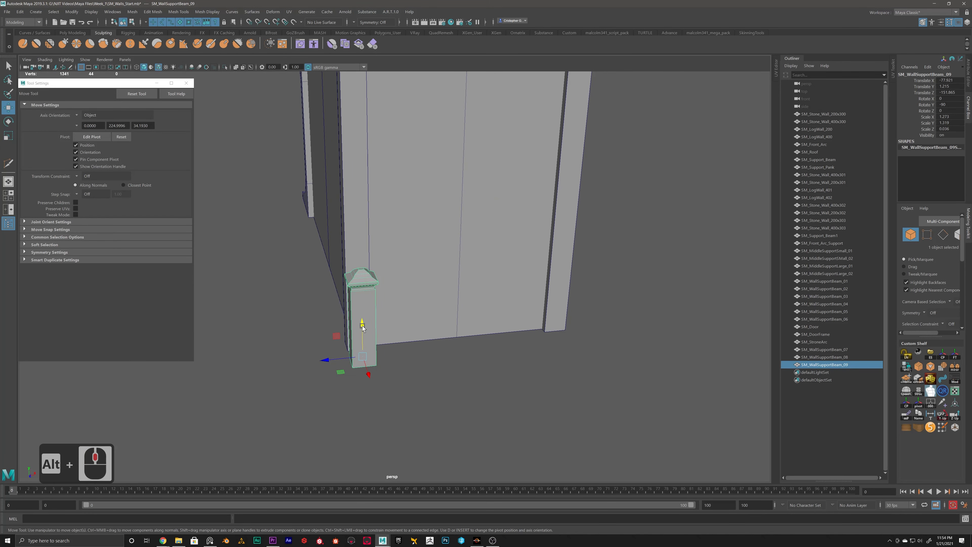
{"action": "key", "text": "ctrl+d"}
{"action": "left_click_drag", "start_coordinate": [340, 352], "coordinate": [510, 343]}
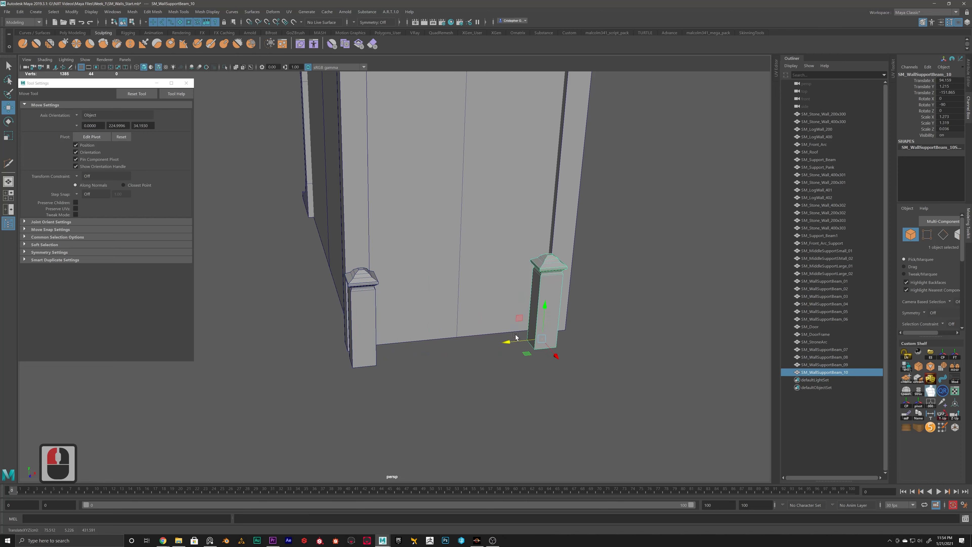
{"action": "key", "text": "Delete"}
Step: Rename the capped post as SM_Post
{"action": "left_click", "coordinate": [362, 310]}
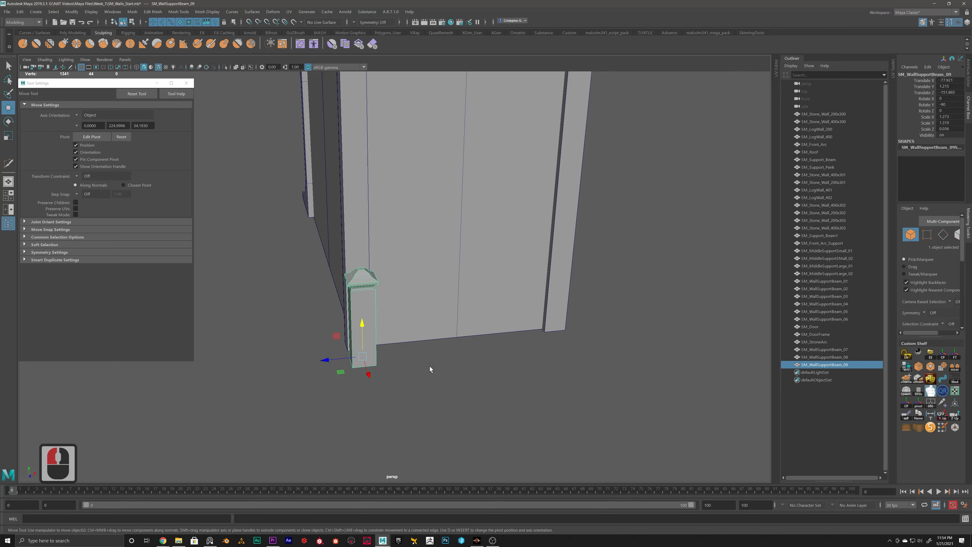
{"action": "double_click", "coordinate": [827, 365]}
{"action": "key", "text": "BackSpace"}
{"action": "key", "text": "BackSpace"}
{"action": "key", "text": "BackSpace"}
{"action": "key", "text": "BackSpace"}
{"action": "key", "text": "BackSpace"}
{"action": "key", "text": "BackSpace"}
{"action": "key", "text": "BackSpace"}
{"action": "key", "text": "BackSpace"}
{"action": "key", "text": "BackSpace"}
{"action": "key", "text": "BackSpace"}
{"action": "key", "text": "BackSpace"}
{"action": "key", "text": "BackSpace"}
{"action": "key", "text": "BackSpace"}
{"action": "key", "text": "BackSpace"}
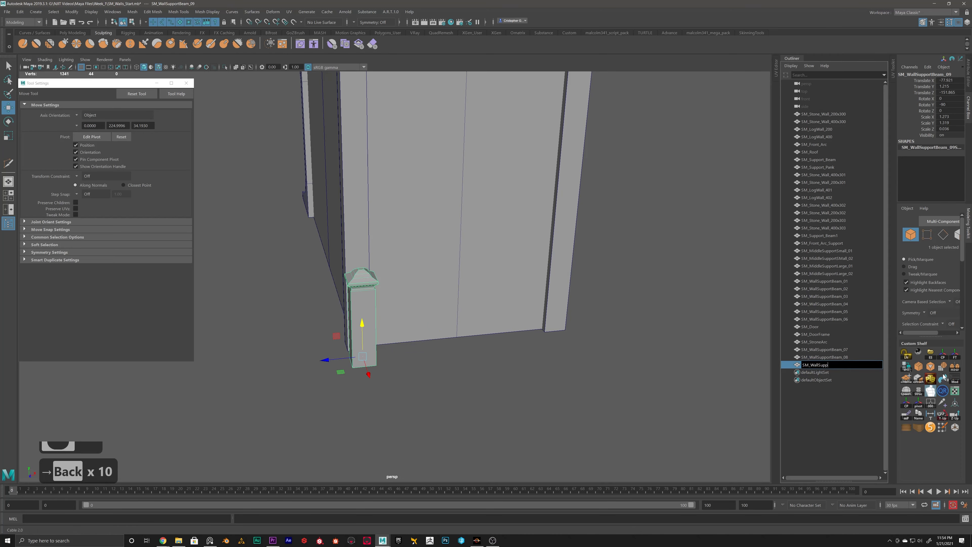
{"action": "key", "text": "BackSpace"}
{"action": "key", "text": "BackSpace"}
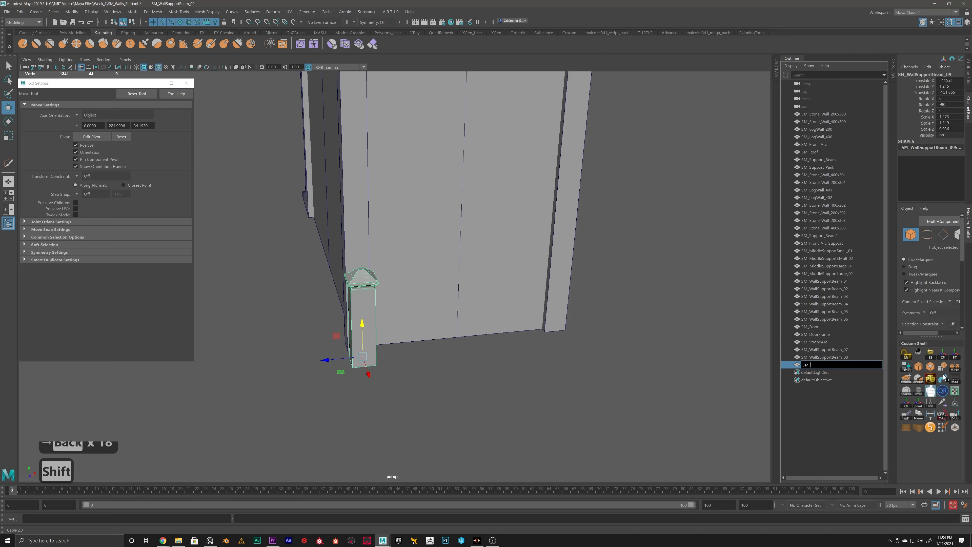
{"action": "type", "text": "Post"}
{"action": "key", "text": "Return"}
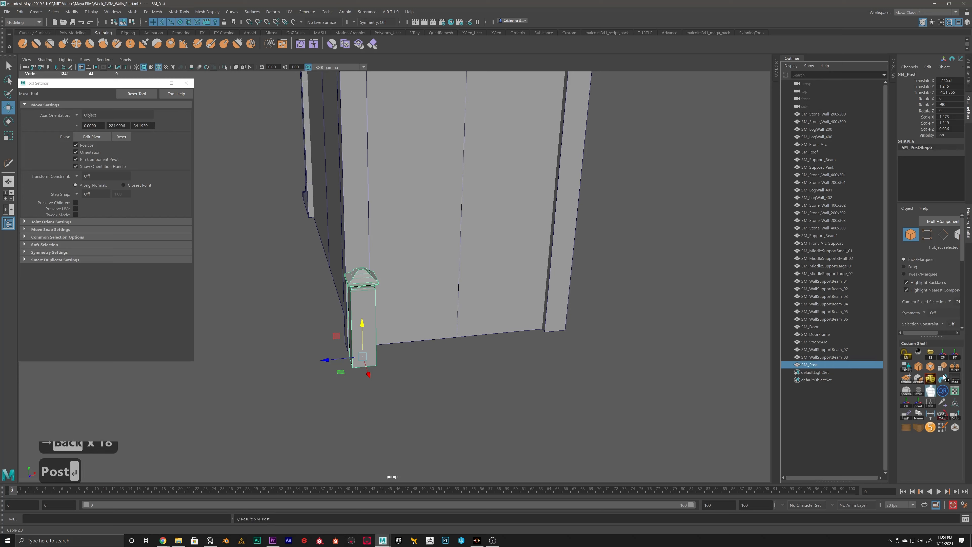
Step: Extend the post's name to SM_WoodPost_01
{"action": "double_click", "coordinate": [811, 365]}
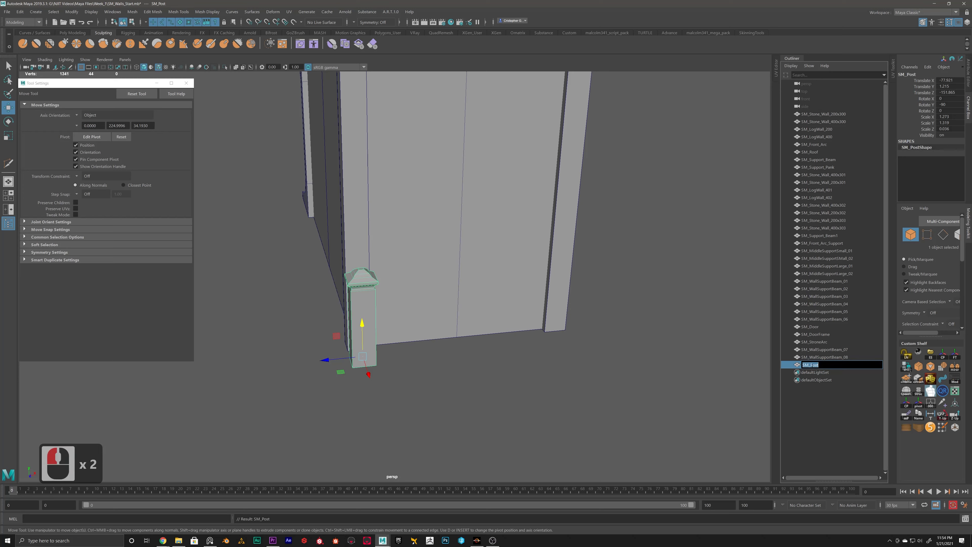
{"action": "key", "text": "Left"}
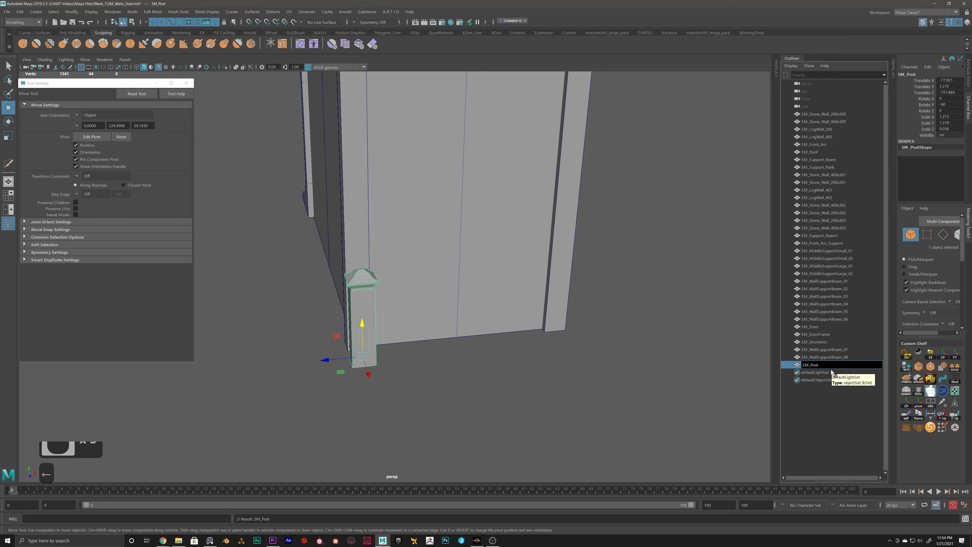
{"action": "type", "text": "Wood"}
{"action": "key", "text": "Return"}
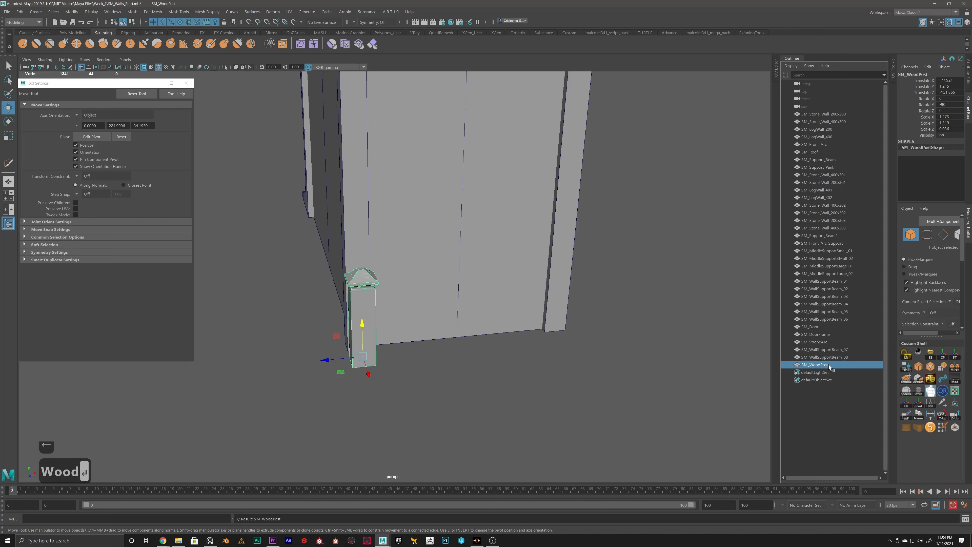
{"action": "double_click", "coordinate": [829, 365]}
{"action": "type", "text": "_01"}
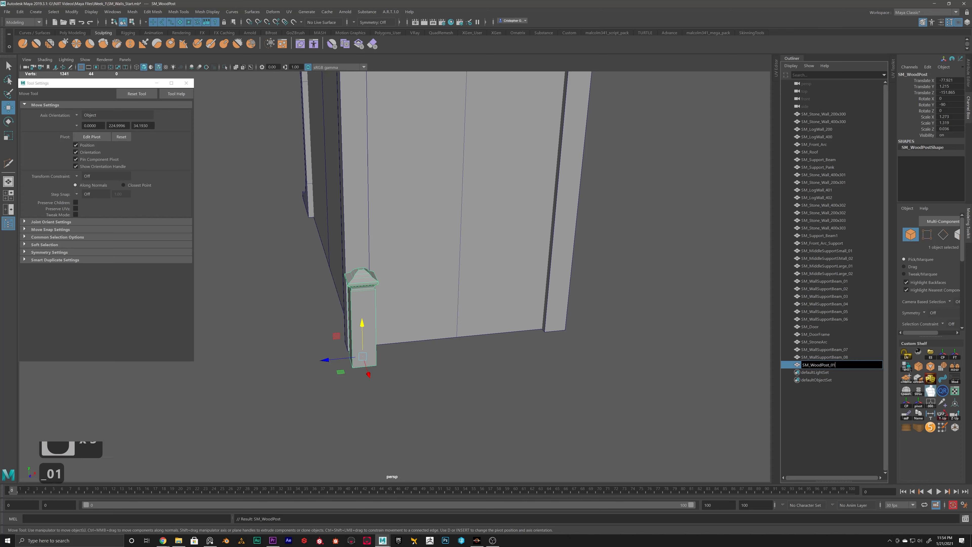
{"action": "key", "text": "Return"}
Step: Duplicate SM_WoodPost_01 and move the copy along the wall to its opposite corner
{"action": "left_click_drag", "start_coordinate": [499, 393], "coordinate": [414, 393], "text": "alt"}
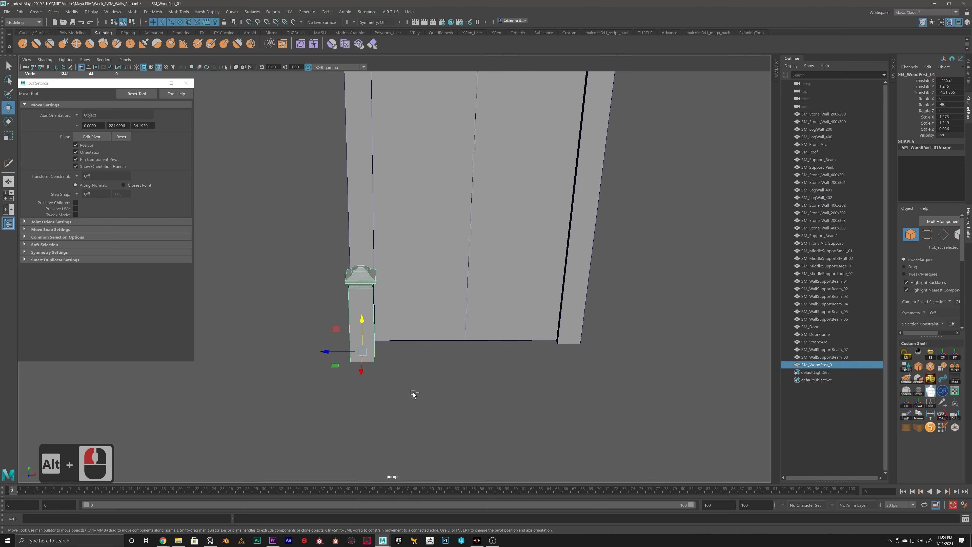
{"action": "key", "text": "ctrl+d"}
{"action": "left_click_drag", "start_coordinate": [325, 351], "coordinate": [537, 333]}
{"action": "left_click", "coordinate": [453, 352]}
Step: Examine the whole tower from several sides and compare it with the concept art for missing support parts
{"action": "scroll", "coordinate": [448, 387], "scroll_direction": "down", "scroll_amount": 6}
{"action": "left_click_drag", "start_coordinate": [352, 362], "coordinate": [476, 341], "text": "alt"}
{"action": "scroll", "coordinate": [348, 357], "scroll_direction": "down", "scroll_amount": 5, "text": "alt"}
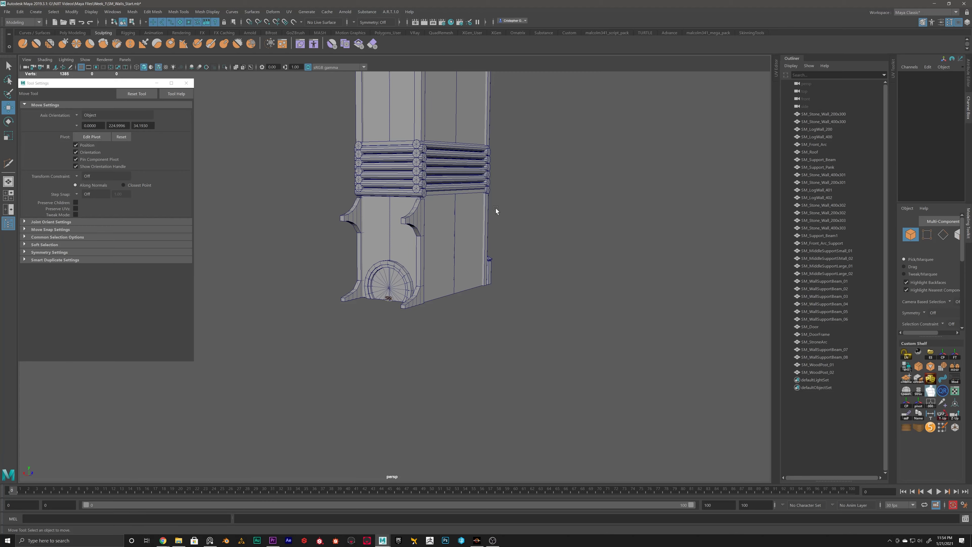
{"action": "scroll", "coordinate": [427, 254], "scroll_direction": "down", "scroll_amount": 5, "text": "alt"}
{"action": "left_click_drag", "start_coordinate": [423, 299], "coordinate": [350, 221], "text": "alt"}
{"action": "scroll", "coordinate": [382, 318], "scroll_direction": "up", "scroll_amount": 12, "text": "alt"}
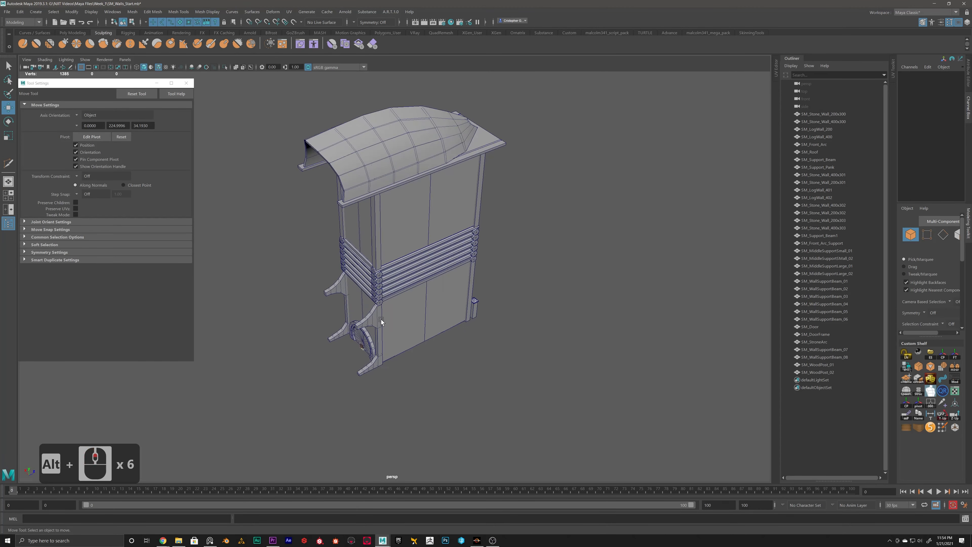
{"action": "middle_click_drag", "start_coordinate": [381, 319], "coordinate": [440, 266], "text": "alt"}
{"action": "left_click_drag", "start_coordinate": [439, 265], "coordinate": [459, 217], "text": "alt"}
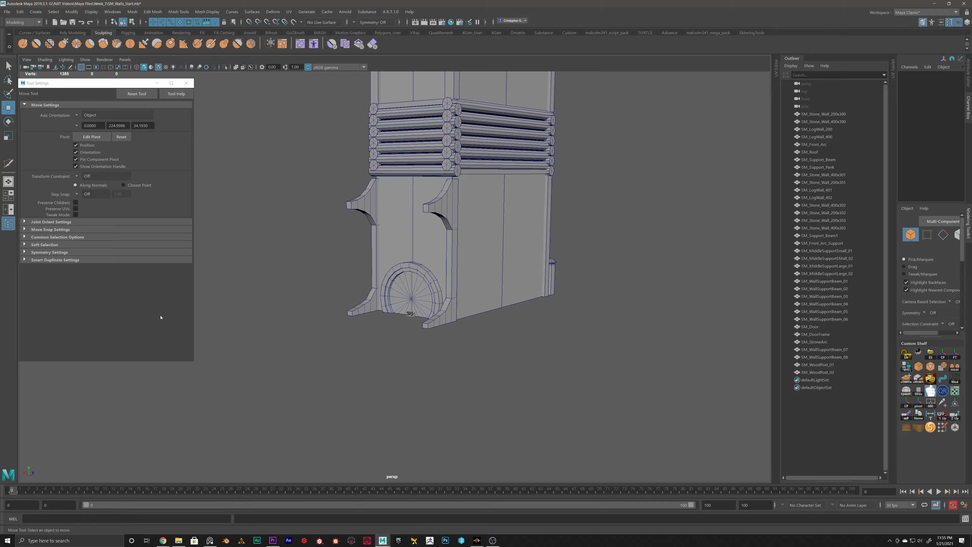
{"action": "left_click_drag", "start_coordinate": [336, 306], "coordinate": [369, 308], "text": "alt"}
{"action": "scroll", "coordinate": [369, 308], "scroll_direction": "up", "scroll_amount": 2, "text": "alt"}
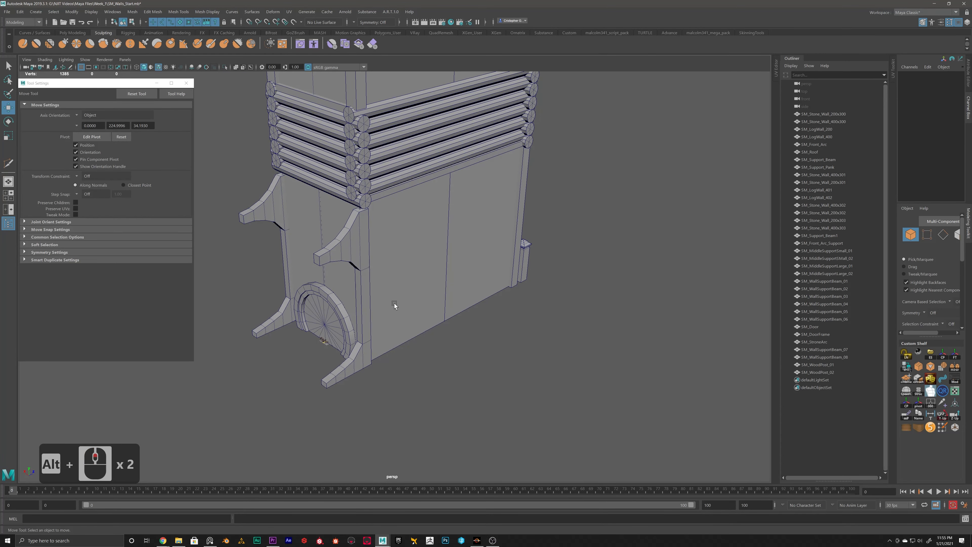
Step: Duplicate the curved wall support beam at the front corner, move the copy outward, and turn it to Rotate Y 0 facing the side wall
{"action": "middle_click_drag", "start_coordinate": [394, 303], "coordinate": [363, 318], "text": "alt"}
{"action": "scroll", "coordinate": [363, 318], "scroll_direction": "up", "scroll_amount": 2, "text": "alt"}
{"action": "scroll", "coordinate": [345, 328], "scroll_direction": "down", "scroll_amount": 2, "text": "alt"}
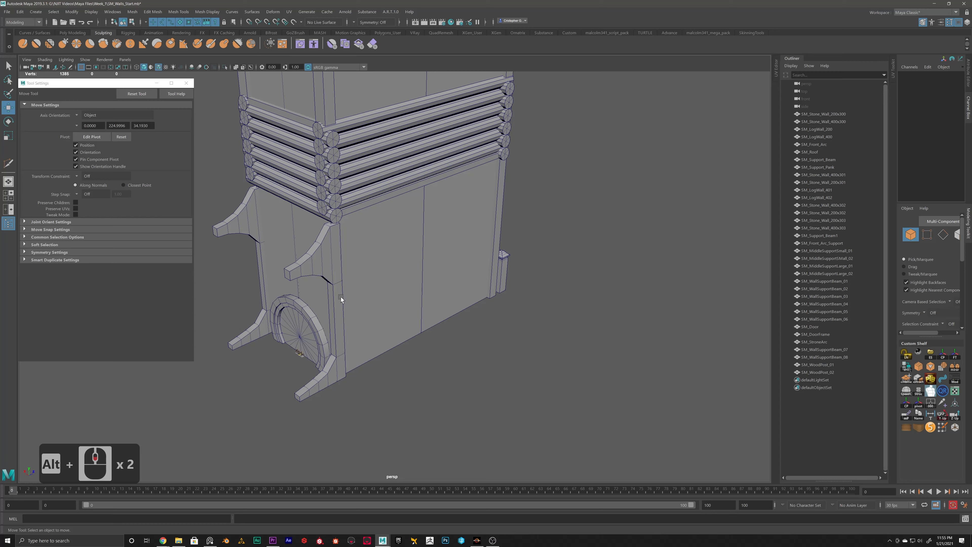
{"action": "left_click", "coordinate": [341, 337]}
{"action": "key", "text": "ctrl+d"}
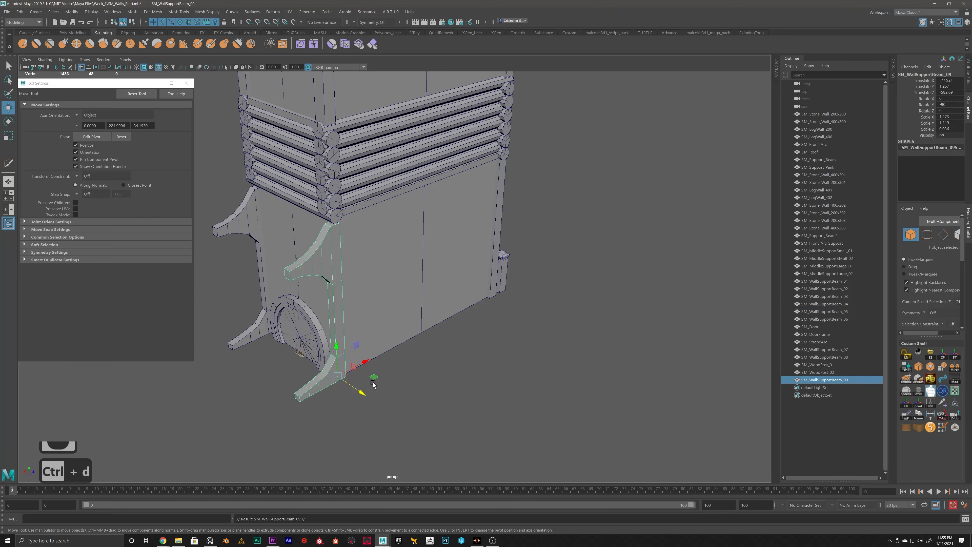
{"action": "left_click_drag", "start_coordinate": [364, 395], "coordinate": [406, 320]}
{"action": "key", "text": "e"}
{"action": "key", "text": "j"}
{"action": "key", "text": "w"}
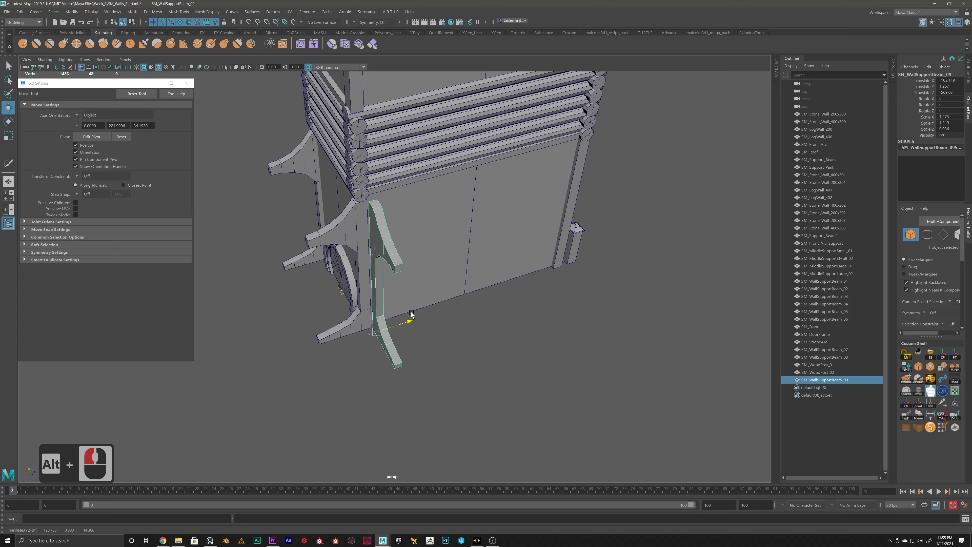
Step: Move the rotated beam copy in against the side wall, to Translate X about -92.3
{"action": "scroll", "coordinate": [352, 371], "scroll_direction": "up", "scroll_amount": 7, "text": "alt"}
{"action": "left_click_drag", "start_coordinate": [283, 369], "coordinate": [277, 366]}
{"action": "left_click_drag", "start_coordinate": [356, 345], "coordinate": [292, 325], "text": "alt"}
{"action": "scroll", "coordinate": [292, 325], "scroll_direction": "down", "scroll_amount": 4, "text": "alt"}
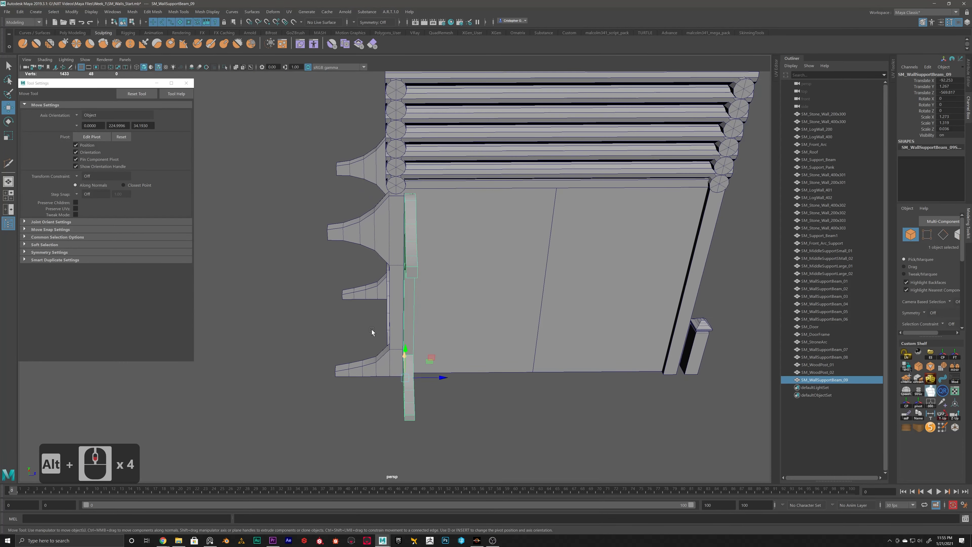
Step: Thin the beam copy to Scale Z 0.019 and slide it toward the corner beam, to Translate Z about -571.7
{"action": "key", "text": "r"}
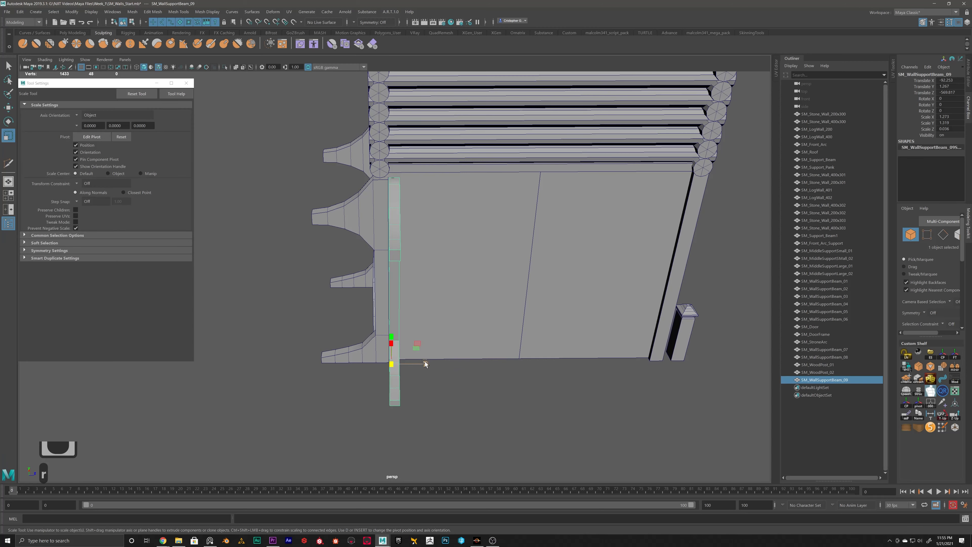
{"action": "left_click_drag", "start_coordinate": [425, 362], "coordinate": [409, 365]}
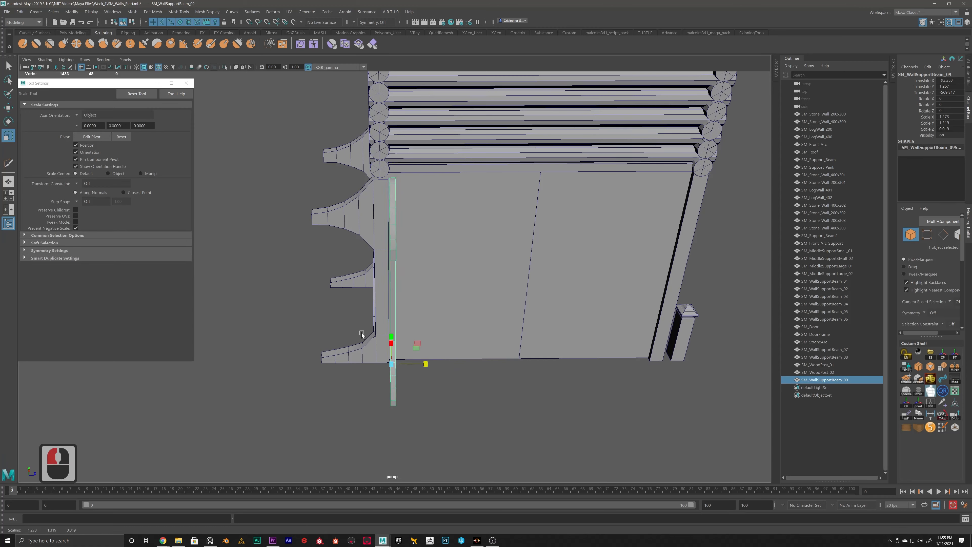
{"action": "key", "text": "w"}
{"action": "left_click_drag", "start_coordinate": [426, 363], "coordinate": [420, 336]}
Step: Delete the faces of the thin beam copy's upper protruding bracket
{"action": "scroll", "coordinate": [353, 319], "scroll_direction": "up", "scroll_amount": 5, "text": "alt"}
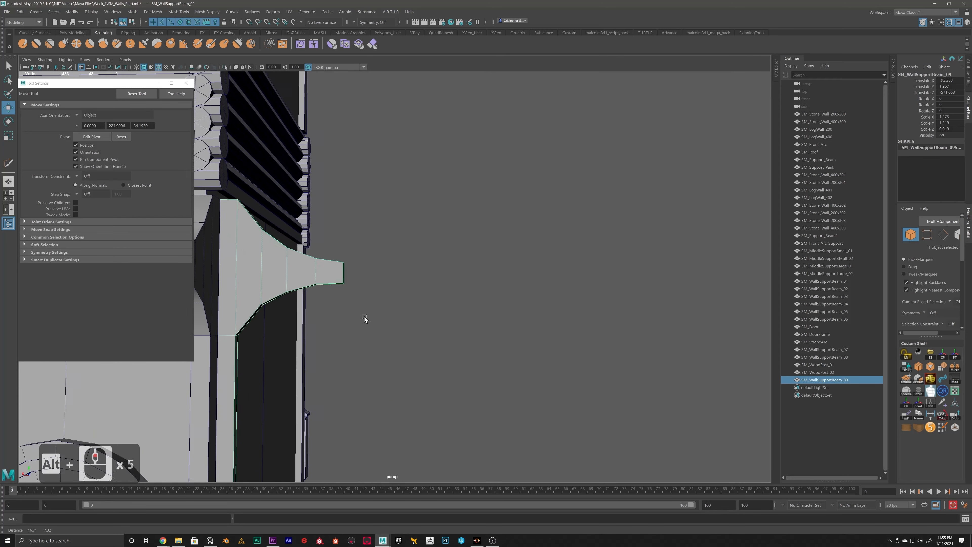
{"action": "middle_click_drag", "start_coordinate": [352, 319], "coordinate": [483, 307], "text": "alt"}
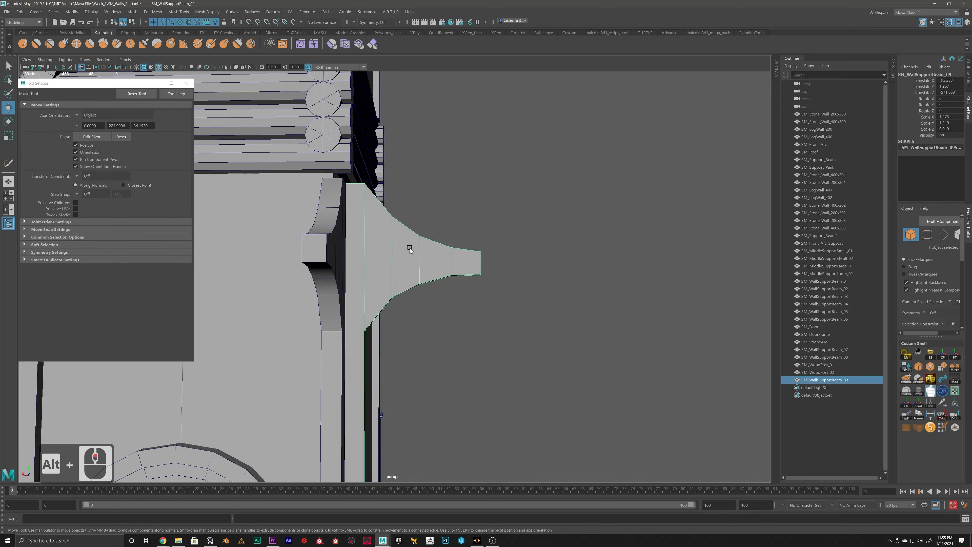
{"action": "right_click_drag", "start_coordinate": [405, 255], "coordinate": [481, 228]}
{"action": "left_click_drag", "start_coordinate": [511, 194], "coordinate": [373, 196]}
{"action": "key", "text": "Delete"}
Step: Fill the open hole on the thin beam copy's upper edge, selecting its border edges and using Fill Hole
{"action": "scroll", "coordinate": [368, 237], "scroll_direction": "up", "scroll_amount": 2, "text": "alt"}
{"action": "scroll", "coordinate": [368, 236], "scroll_direction": "up", "scroll_amount": 1, "text": "alt"}
{"action": "right_click_drag", "start_coordinate": [373, 196], "coordinate": [373, 183]}
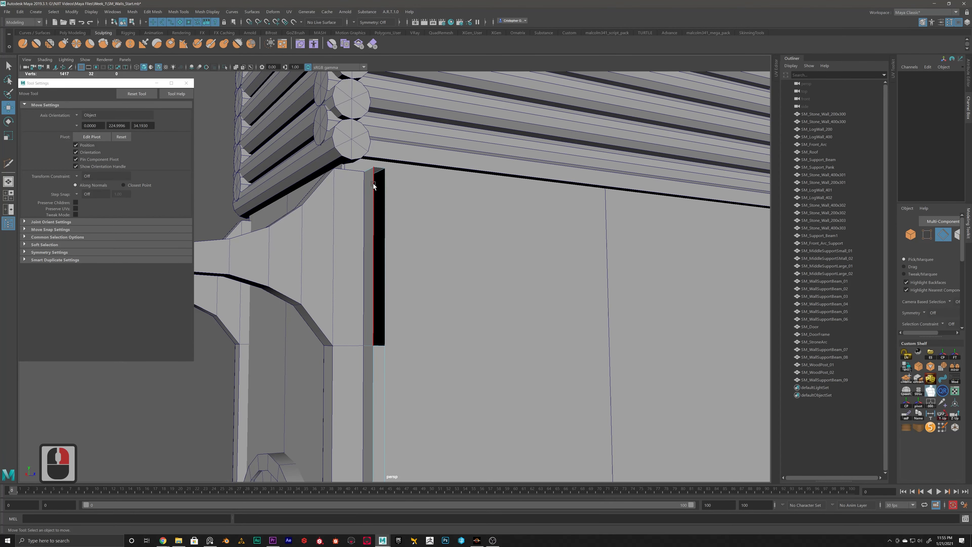
{"action": "double_click", "coordinate": [372, 183]}
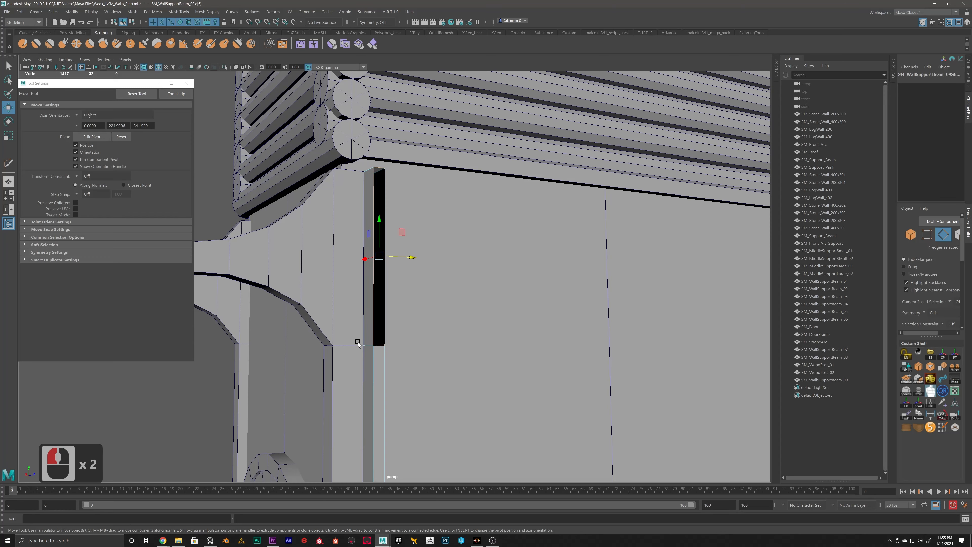
{"action": "left_click_drag", "start_coordinate": [349, 225], "coordinate": [389, 478], "text": "alt"}
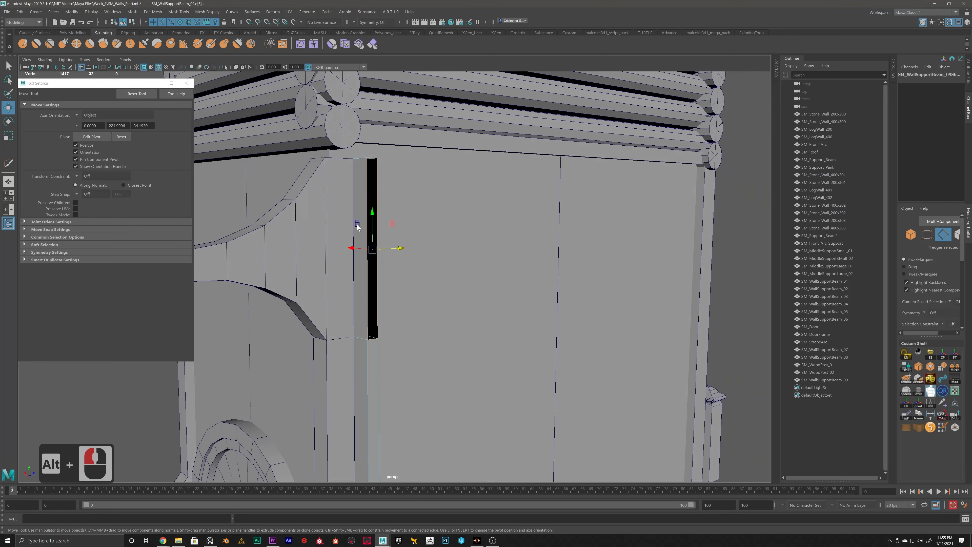
{"action": "left_click", "coordinate": [153, 12]}
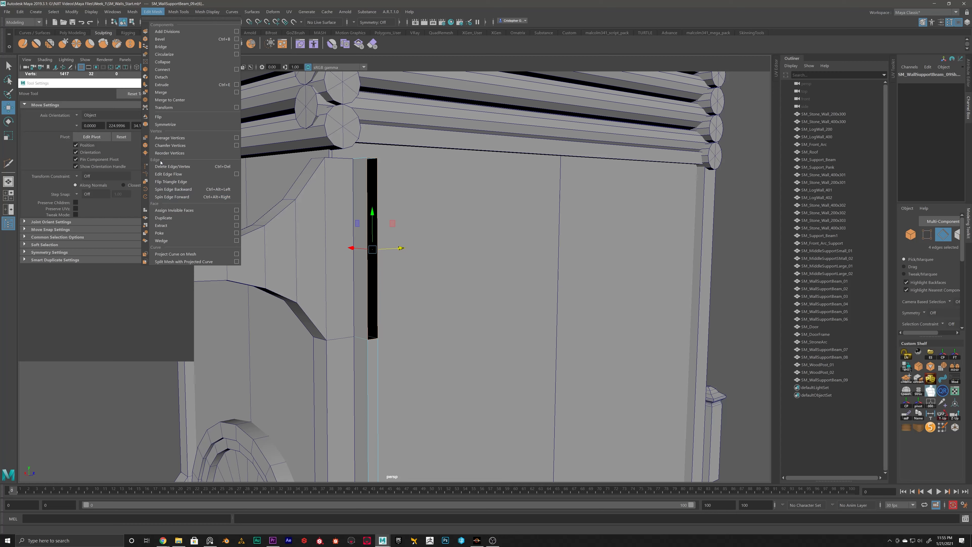
{"action": "mouse_move", "coordinate": [130, 12]}
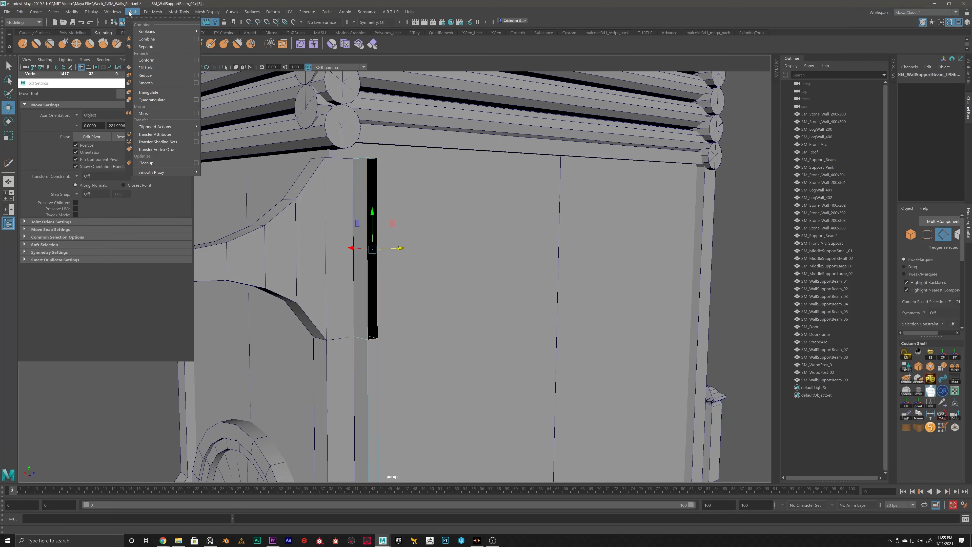
{"action": "left_click", "coordinate": [144, 68]}
Step: Delete the faces of the thin beam copy's lower protruding foot, leaving only the short sloped base
{"action": "left_click_drag", "start_coordinate": [343, 228], "coordinate": [375, 288], "text": "alt"}
{"action": "middle_click_drag", "start_coordinate": [375, 287], "coordinate": [377, 249], "text": "alt"}
{"action": "right_click_drag", "start_coordinate": [376, 249], "coordinate": [399, 292], "text": "alt"}
{"action": "scroll", "coordinate": [491, 356], "scroll_direction": "down", "scroll_amount": 5}
{"action": "left_click_drag", "start_coordinate": [521, 206], "coordinate": [405, 308], "text": "alt"}
{"action": "middle_click_drag", "start_coordinate": [404, 308], "coordinate": [362, 262], "text": "alt"}
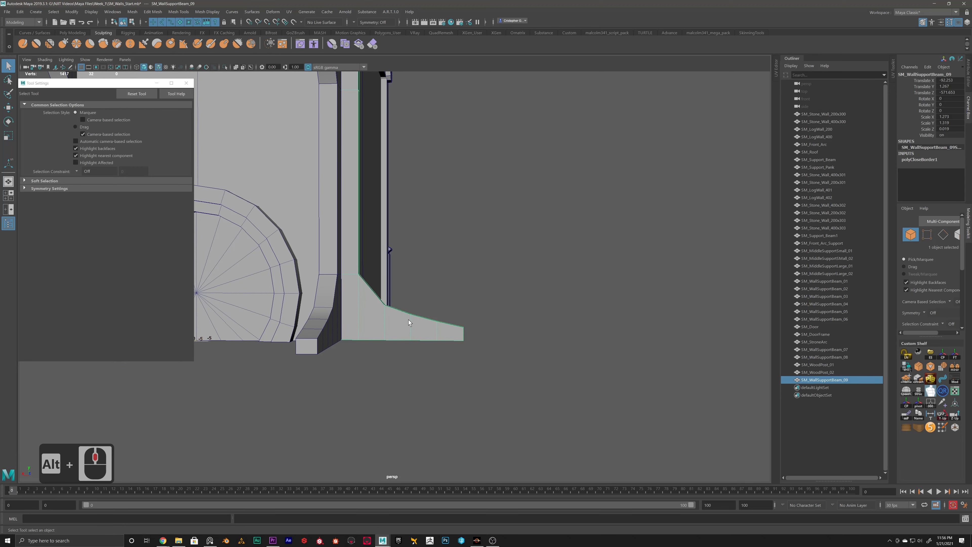
{"action": "right_click_drag", "start_coordinate": [412, 317], "coordinate": [413, 341]}
{"action": "left_click_drag", "start_coordinate": [480, 302], "coordinate": [405, 362]}
{"action": "key", "text": "Delete"}
Step: Fill the open hole at the end of the beam's shortened foot from its border edges
{"action": "scroll", "coordinate": [378, 330], "scroll_direction": "up", "scroll_amount": 4}
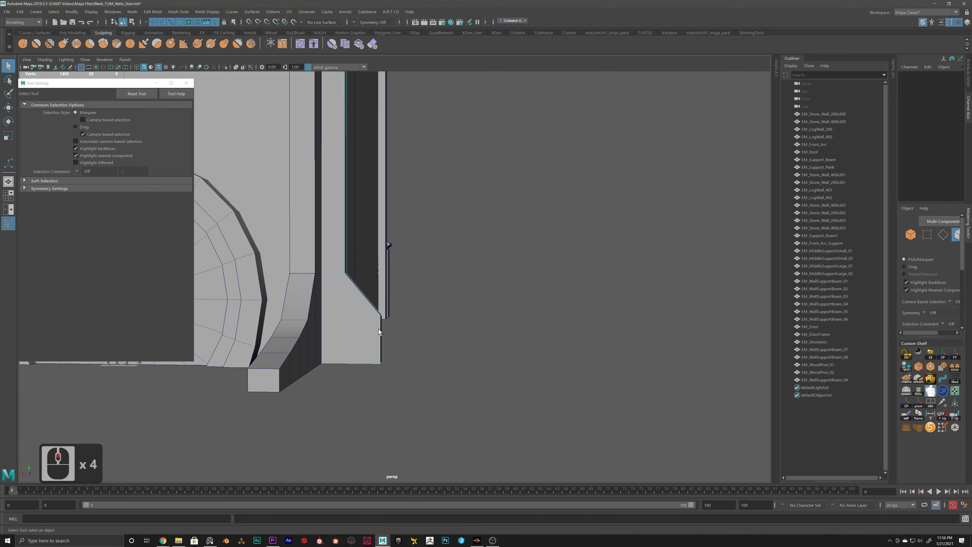
{"action": "scroll", "coordinate": [378, 328], "scroll_direction": "up", "scroll_amount": 2}
{"action": "left_click_drag", "start_coordinate": [378, 329], "coordinate": [329, 336], "text": "alt"}
{"action": "scroll", "coordinate": [389, 331], "scroll_direction": "up", "scroll_amount": 2}
{"action": "right_click_drag", "start_coordinate": [390, 331], "coordinate": [390, 311]}
{"action": "double_click", "coordinate": [391, 332]}
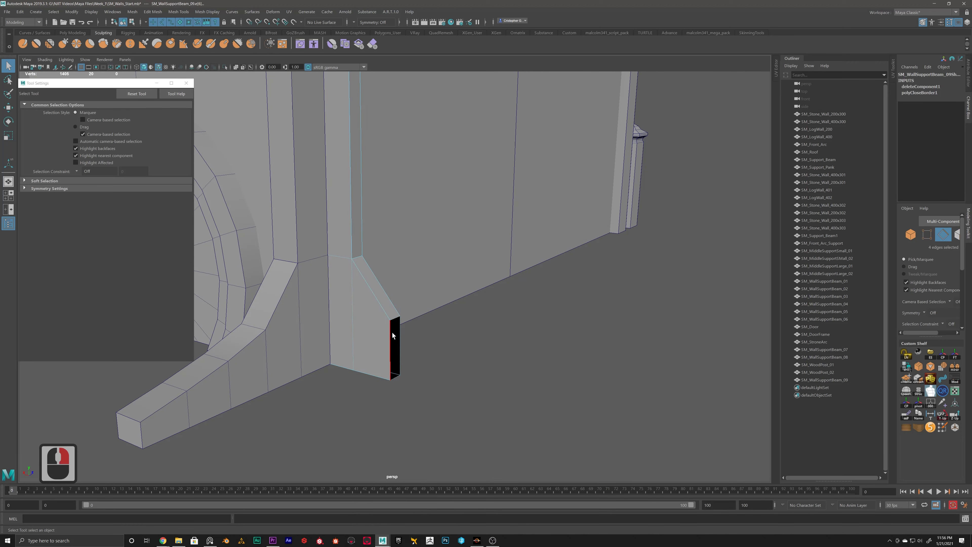
{"action": "right_click_drag", "start_coordinate": [455, 320], "coordinate": [439, 420], "text": "shift"}
Step: Insert three evenly spaced edge loops across the thin beam's upper section
{"action": "scroll", "coordinate": [371, 307], "scroll_direction": "down", "scroll_amount": 5, "text": "alt"}
{"action": "left_click_drag", "start_coordinate": [371, 307], "coordinate": [388, 308], "text": "alt"}
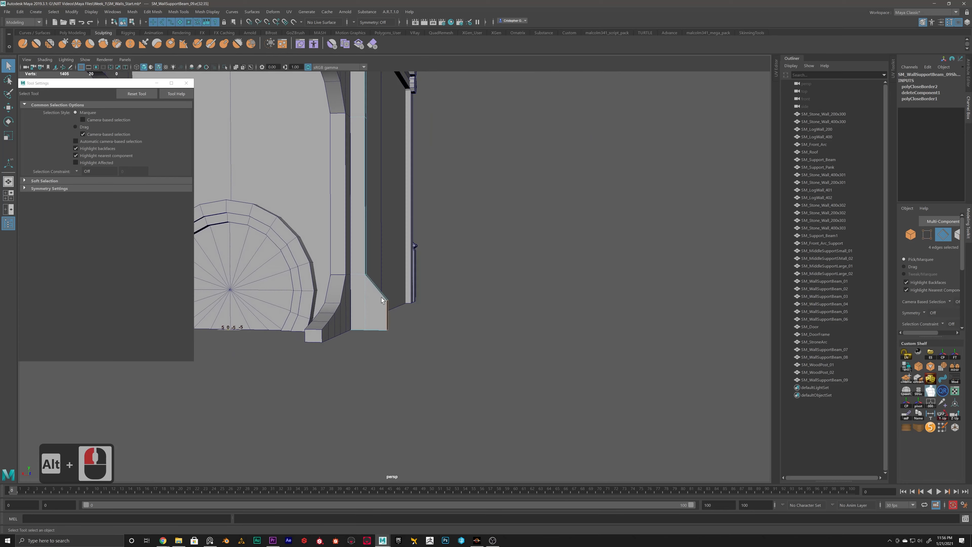
{"action": "middle_click_drag", "start_coordinate": [388, 307], "coordinate": [408, 344], "text": "alt"}
{"action": "scroll", "coordinate": [407, 345], "scroll_direction": "up", "scroll_amount": 3, "text": "alt"}
{"action": "left_click_drag", "start_coordinate": [407, 345], "coordinate": [417, 297], "text": "alt"}
{"action": "middle_click_drag", "start_coordinate": [417, 295], "coordinate": [417, 359], "text": "alt"}
{"action": "scroll", "coordinate": [417, 359], "scroll_direction": "up", "scroll_amount": 2, "text": "alt"}
{"action": "scroll", "coordinate": [417, 359], "scroll_direction": "down", "scroll_amount": 2, "text": "alt"}
{"action": "middle_click_drag", "start_coordinate": [408, 318], "coordinate": [389, 338], "text": "alt"}
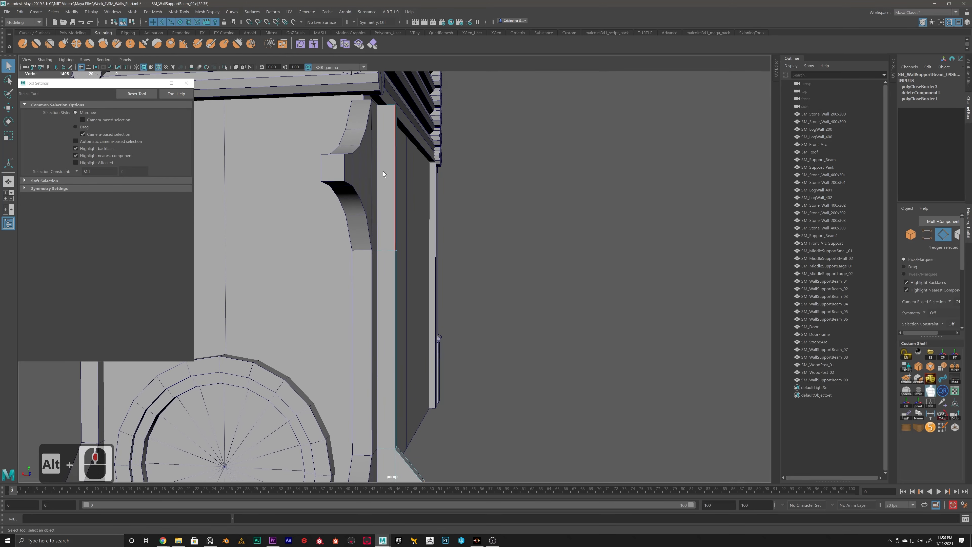
{"action": "middle_click_drag", "start_coordinate": [400, 146], "coordinate": [411, 194], "text": "alt"}
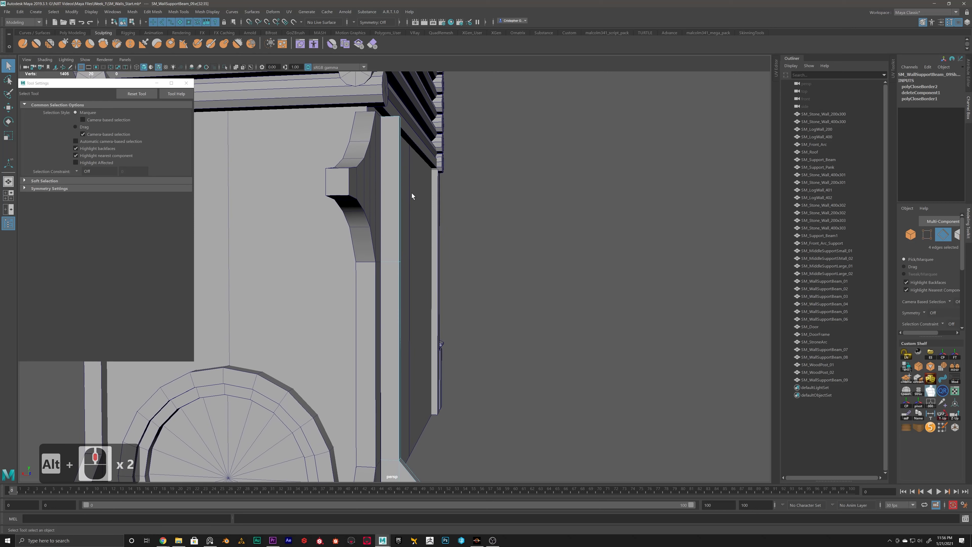
{"action": "right_click", "coordinate": [387, 169]}
{"action": "left_click", "coordinate": [390, 166]}
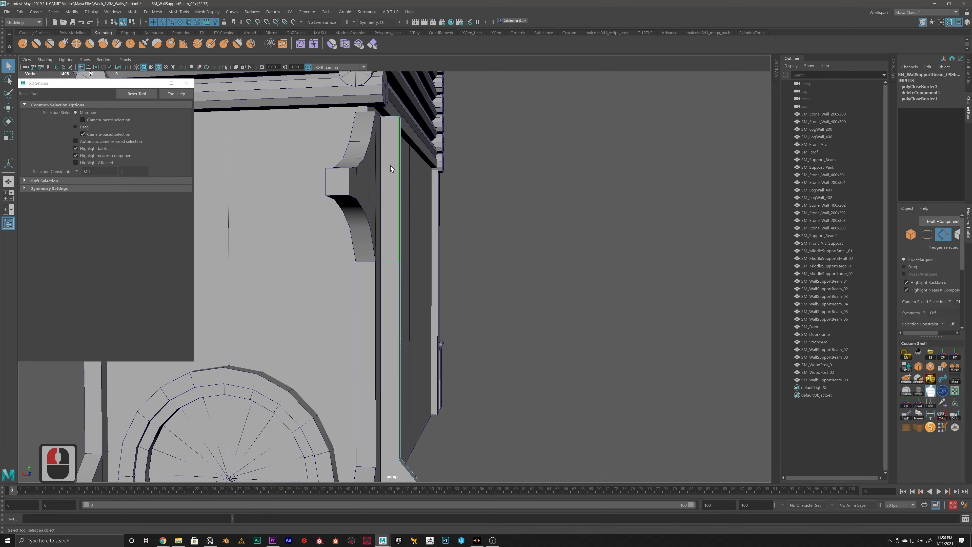
{"action": "right_click", "coordinate": [392, 165]}
{"action": "left_click", "coordinate": [389, 162]}
{"action": "right_click_drag", "start_coordinate": [392, 165], "coordinate": [347, 186]}
{"action": "left_click", "coordinate": [400, 185]}
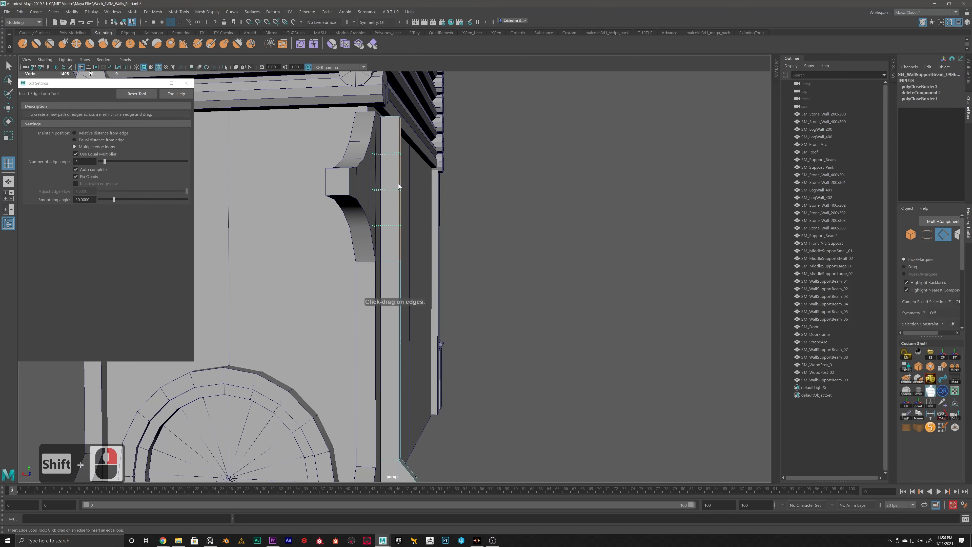
{"action": "left_click_drag", "start_coordinate": [388, 195], "coordinate": [402, 233], "text": "alt"}
{"action": "key", "text": "w"}
Step: In the front view, pull the outer vertices of the upper and middle edge loops outward to start a bulge
{"action": "scroll", "coordinate": [401, 235], "scroll_direction": "down", "scroll_amount": 2}
{"action": "scroll", "coordinate": [402, 235], "scroll_direction": "down", "scroll_amount": 3}
{"action": "key", "text": "space"}
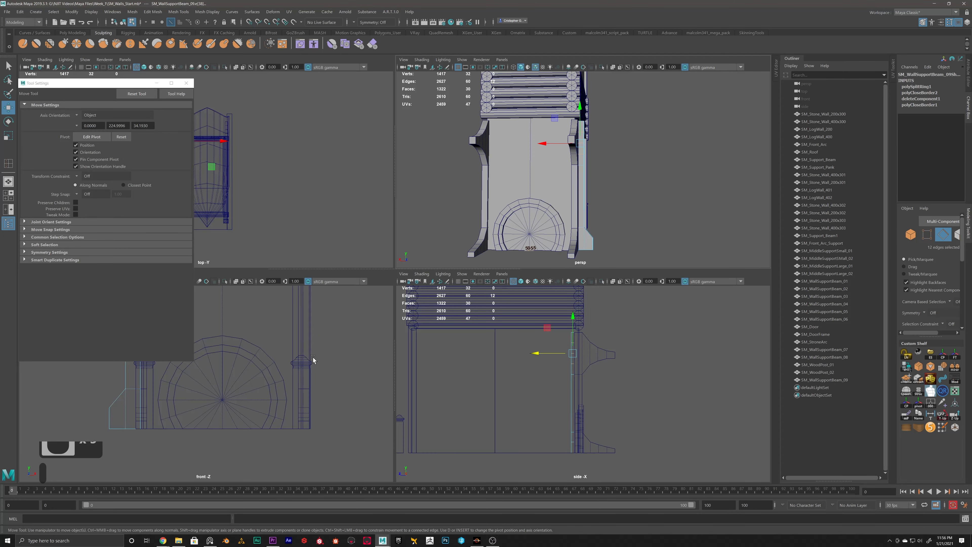
{"action": "scroll", "coordinate": [323, 372], "scroll_direction": "down", "scroll_amount": 3}
{"action": "middle_click_drag", "start_coordinate": [220, 365], "coordinate": [358, 387], "text": "alt"}
{"action": "key", "text": "space"}
{"action": "middle_click_drag", "start_coordinate": [629, 300], "coordinate": [417, 331], "text": "alt"}
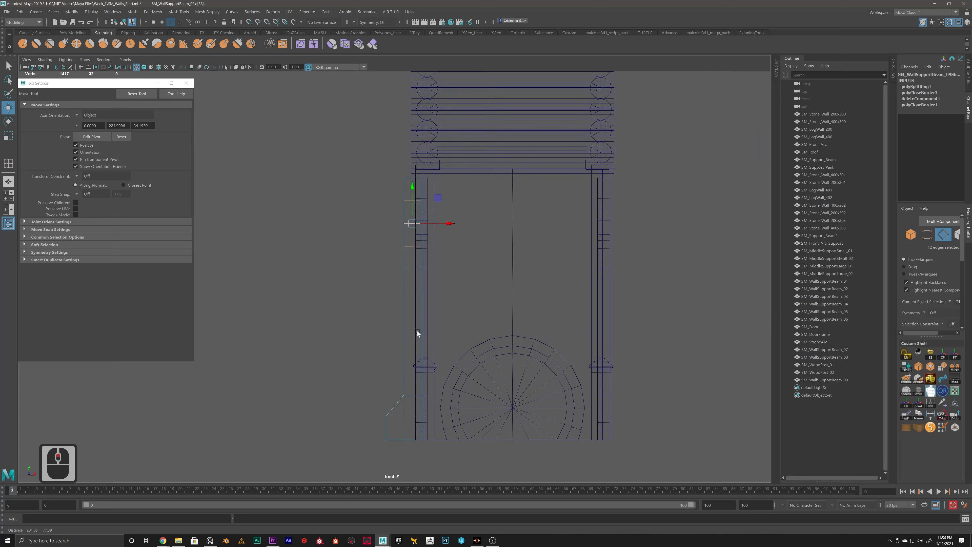
{"action": "scroll", "coordinate": [394, 280], "scroll_direction": "up", "scroll_amount": 11, "text": "alt"}
{"action": "right_click_drag", "start_coordinate": [408, 251], "coordinate": [370, 251]}
{"action": "middle_click_drag", "start_coordinate": [427, 213], "coordinate": [419, 245], "text": "alt"}
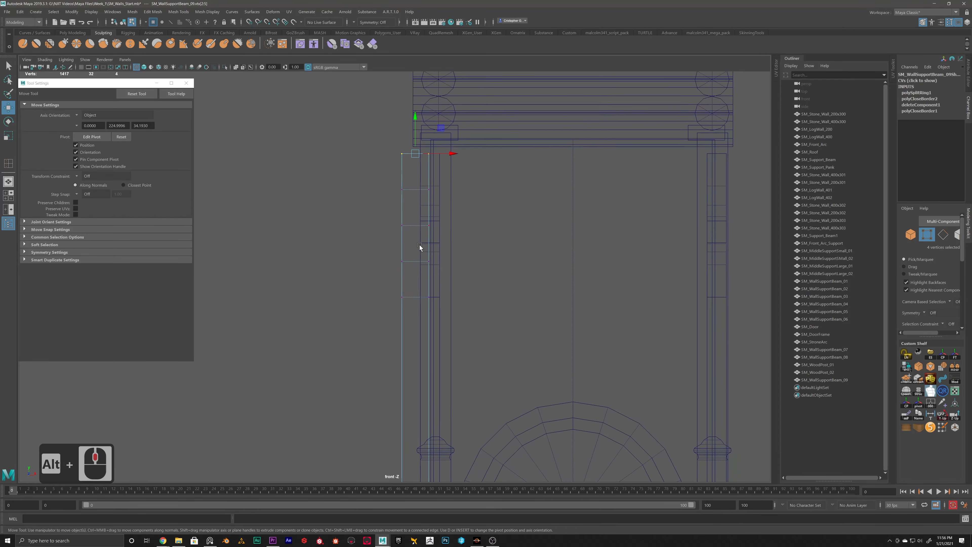
{"action": "scroll", "coordinate": [419, 244], "scroll_direction": "up", "scroll_amount": 1}
{"action": "left_click_drag", "start_coordinate": [395, 174], "coordinate": [432, 183]}
{"action": "left_click_drag", "start_coordinate": [391, 230], "coordinate": [398, 264]}
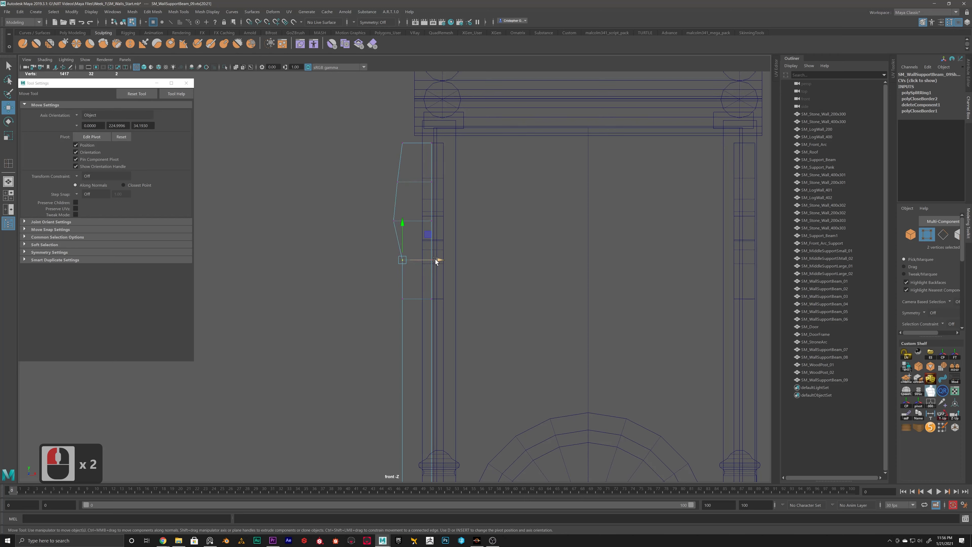
Step: Ease the upper loop's outer vertices slightly back in and pull the lowest loop's outer vertices outward to round the bulge
{"action": "left_click_drag", "start_coordinate": [386, 171], "coordinate": [435, 187]}
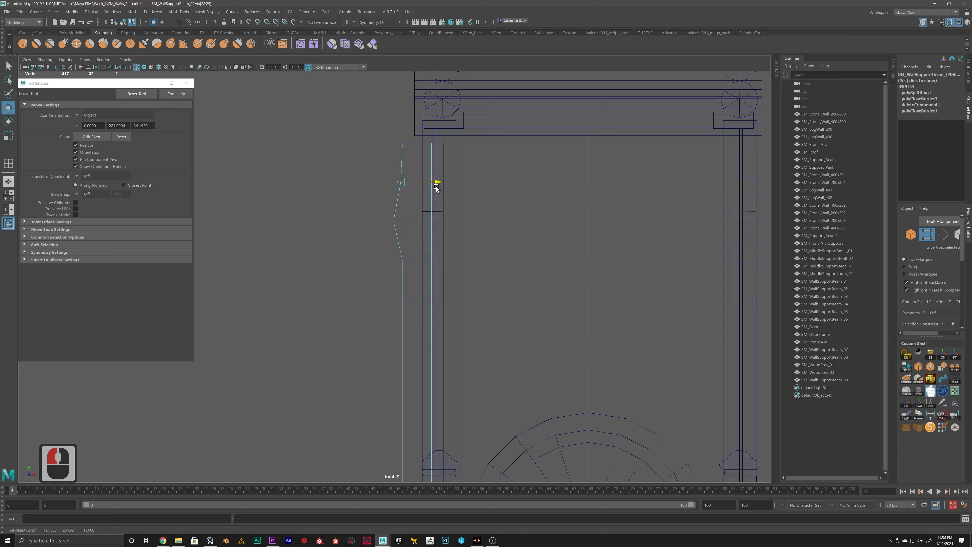
{"action": "left_click_drag", "start_coordinate": [385, 224], "coordinate": [401, 214]}
{"action": "left_click_drag", "start_coordinate": [437, 263], "coordinate": [426, 264]}
Step: Cut two edge loops close together just below the beam's bulge with Multi-Cut
{"action": "middle_click_drag", "start_coordinate": [405, 308], "coordinate": [431, 249], "text": "alt"}
{"action": "scroll", "coordinate": [431, 249], "scroll_direction": "up", "scroll_amount": 9, "text": "alt"}
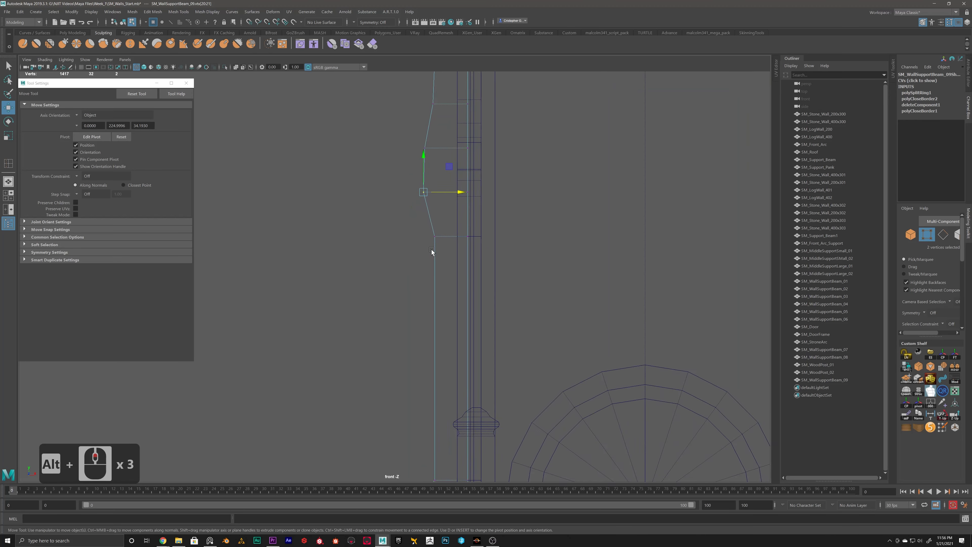
{"action": "right_click_drag", "start_coordinate": [458, 242], "coordinate": [417, 241], "text": "shift"}
{"action": "left_click", "coordinate": [451, 258], "text": "shift"}
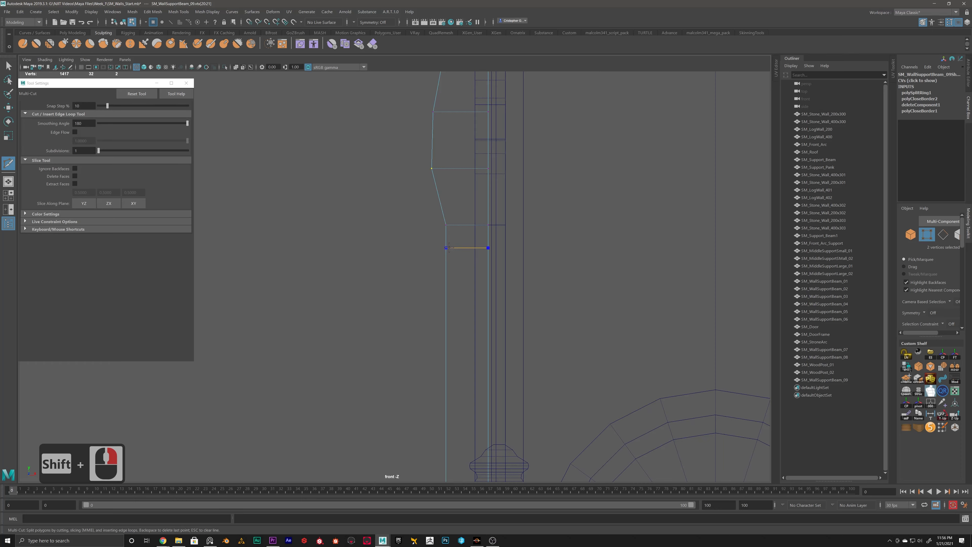
{"action": "left_click", "coordinate": [448, 239], "text": "ctrl"}
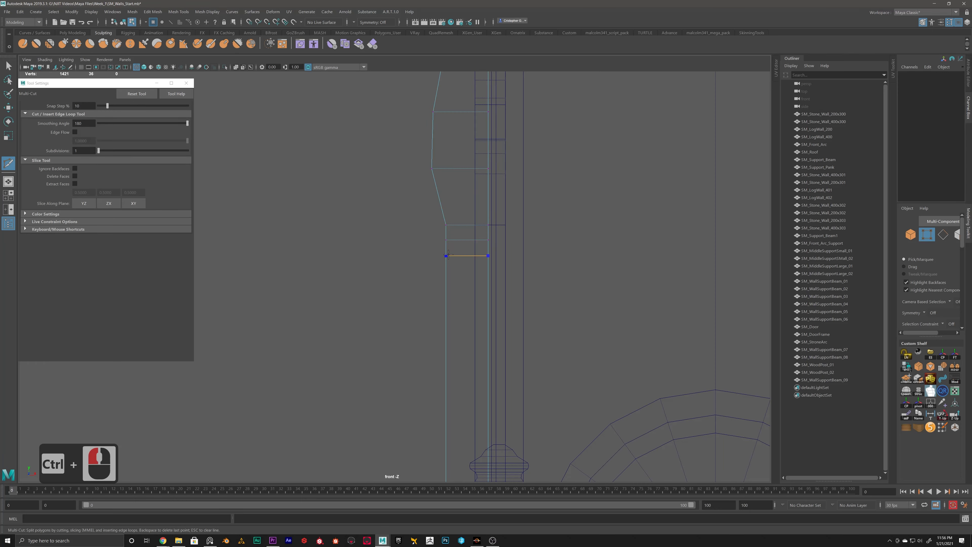
{"action": "left_click", "coordinate": [448, 255], "text": "ctrl"}
Step: Move the outer vertices of the upper new edge loop slightly outward to form a small ridge below the bulge
{"action": "key", "text": "w"}
{"action": "right_click_drag", "start_coordinate": [434, 234], "coordinate": [407, 234]}
{"action": "left_click_drag", "start_coordinate": [437, 234], "coordinate": [480, 242]}
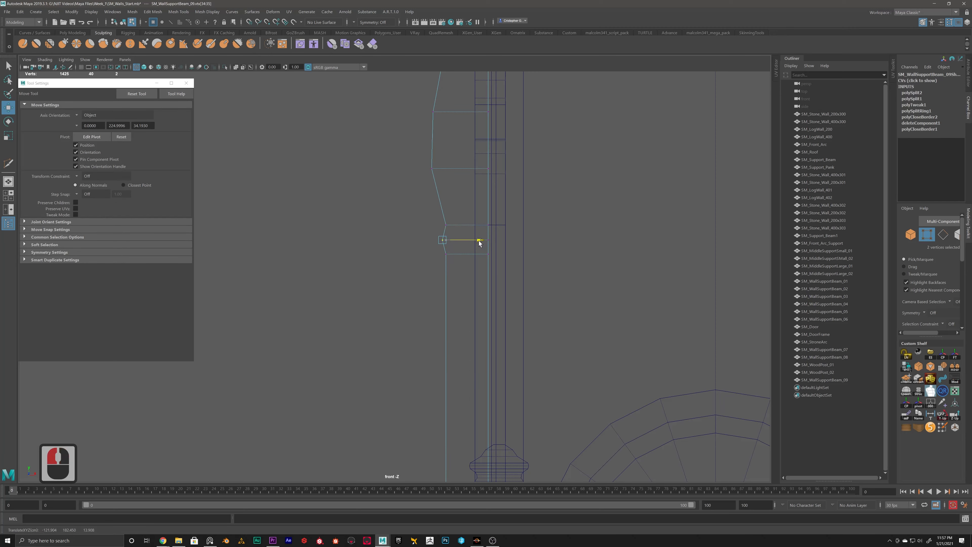
Step: Cut another edge loop below the small ridge and pull its outer vertices outward and slightly up
{"action": "middle_click_drag", "start_coordinate": [465, 275], "coordinate": [454, 236], "text": "alt"}
{"action": "scroll", "coordinate": [471, 226], "scroll_direction": "up", "scroll_amount": 1, "text": "alt"}
{"action": "scroll", "coordinate": [485, 203], "scroll_direction": "up", "scroll_amount": 1, "text": "alt"}
{"action": "right_click_drag", "start_coordinate": [443, 219], "coordinate": [398, 222], "text": "shift"}
{"action": "left_click", "coordinate": [452, 198]}
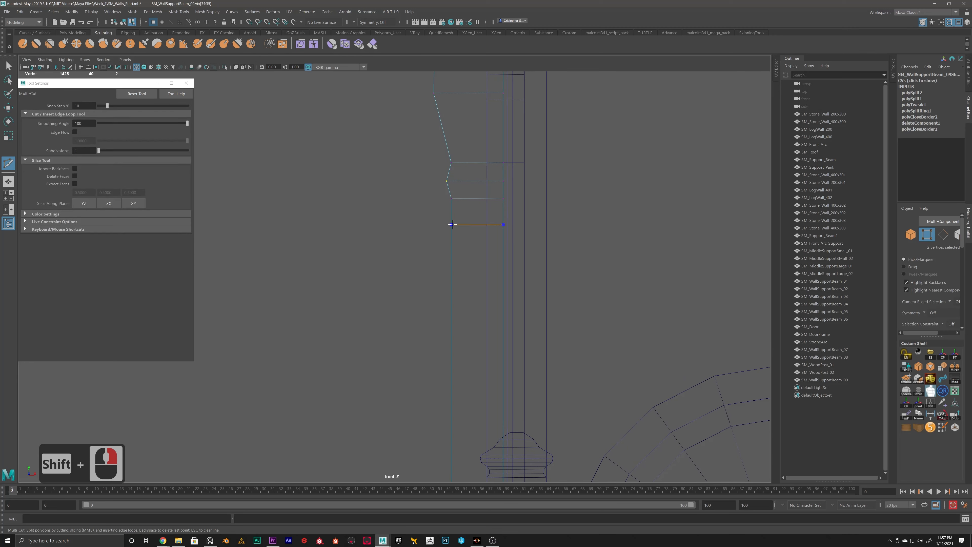
{"action": "left_click", "coordinate": [452, 226], "text": "ctrl"}
{"action": "key", "text": "w"}
{"action": "right_click_drag", "start_coordinate": [459, 224], "coordinate": [424, 225]}
{"action": "left_click_drag", "start_coordinate": [466, 215], "coordinate": [484, 228]}
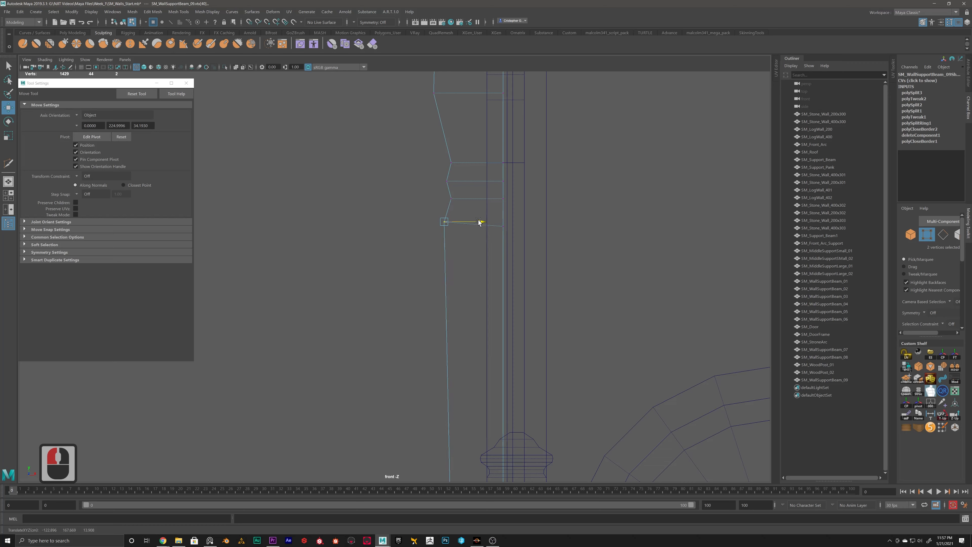
Step: Examine the reshaped beam's profile against the tower in the perspective view
{"action": "key", "text": "space"}
{"action": "key", "text": "space"}
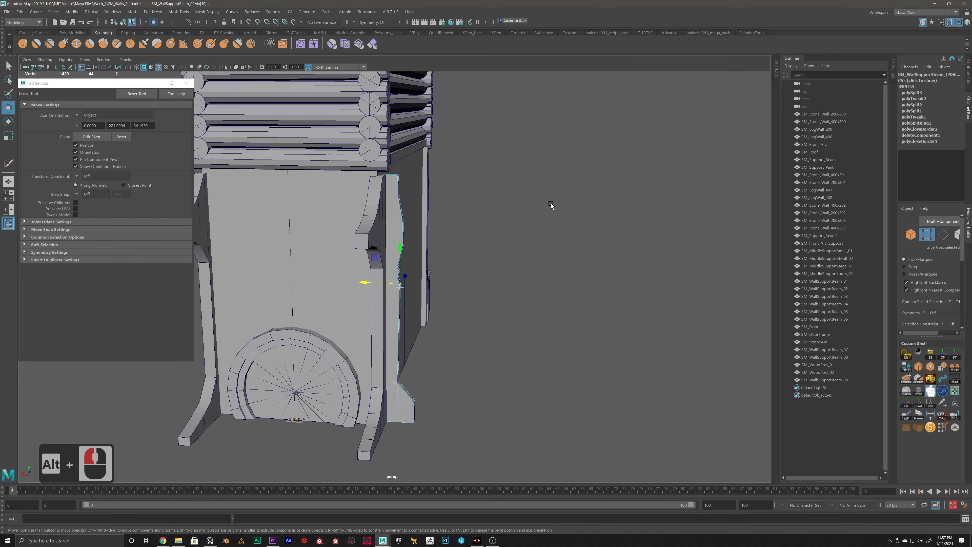
{"action": "left_click_drag", "start_coordinate": [551, 206], "coordinate": [406, 198], "text": "alt"}
{"action": "right_click_drag", "start_coordinate": [410, 184], "coordinate": [448, 171]}
{"action": "left_click", "coordinate": [568, 360]}
{"action": "scroll", "coordinate": [551, 353], "scroll_direction": "down", "scroll_amount": 10}
{"action": "mouse_move", "coordinate": [550, 352]}
{"action": "left_mouse_down", "text": "alt"}
{"action": "mouse_move", "coordinate": [464, 350]}
{"action": "mouse_move", "coordinate": [545, 343]}
{"action": "left_mouse_up", "text": "alt"}
{"action": "scroll", "coordinate": [470, 314], "scroll_direction": "up", "scroll_amount": 5, "text": "alt"}
{"action": "left_click_drag", "start_coordinate": [405, 235], "coordinate": [399, 226], "text": "alt"}
Step: Select the beam's upper profile vertices and slide them inward toward the wall to slim that section
{"action": "left_click", "coordinate": [395, 220]}
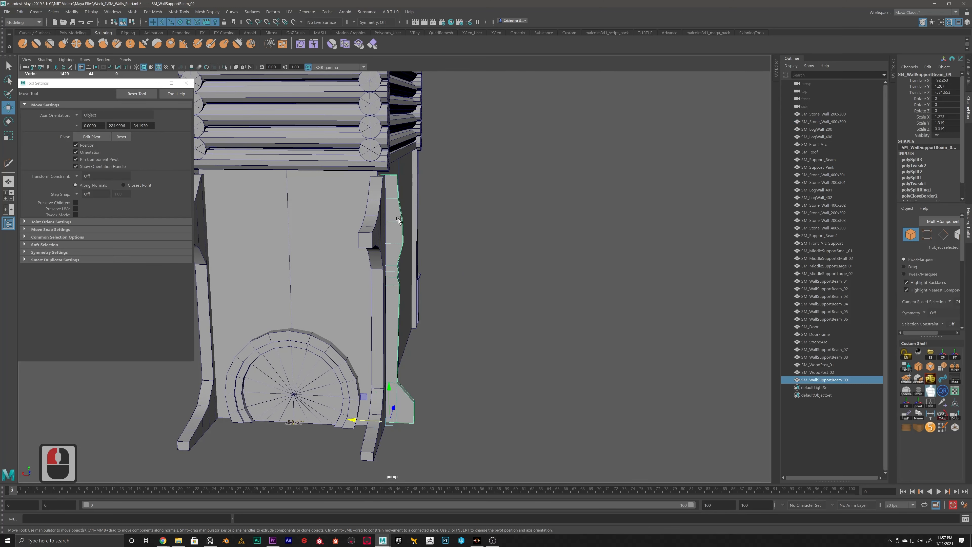
{"action": "right_click_drag", "start_coordinate": [397, 219], "coordinate": [374, 219]}
{"action": "left_click_drag", "start_coordinate": [427, 165], "coordinate": [404, 315]}
{"action": "left_click_drag", "start_coordinate": [370, 233], "coordinate": [361, 230]}
{"action": "middle_click_drag", "start_coordinate": [400, 368], "coordinate": [424, 313], "text": "alt"}
{"action": "scroll", "coordinate": [424, 313], "scroll_direction": "up", "scroll_amount": 4, "text": "alt"}
{"action": "scroll", "coordinate": [424, 313], "scroll_direction": "up", "scroll_amount": 1, "text": "alt"}
{"action": "scroll", "coordinate": [426, 286], "scroll_direction": "down", "scroll_amount": 5, "text": "alt"}
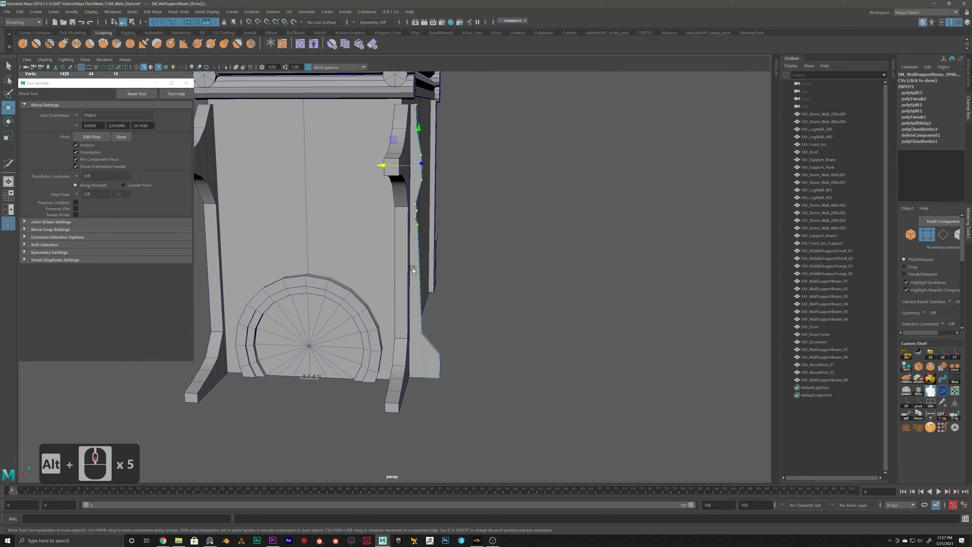
{"action": "right_click_drag", "start_coordinate": [412, 268], "coordinate": [436, 257]}
{"action": "left_click", "coordinate": [544, 277]}
Step: Cut an edge loop through the middle of the thin beam's sloped foot with Multi-Cut
{"action": "scroll", "coordinate": [540, 305], "scroll_direction": "down", "scroll_amount": 9, "text": "alt"}
{"action": "left_click_drag", "start_coordinate": [492, 294], "coordinate": [419, 317], "text": "alt"}
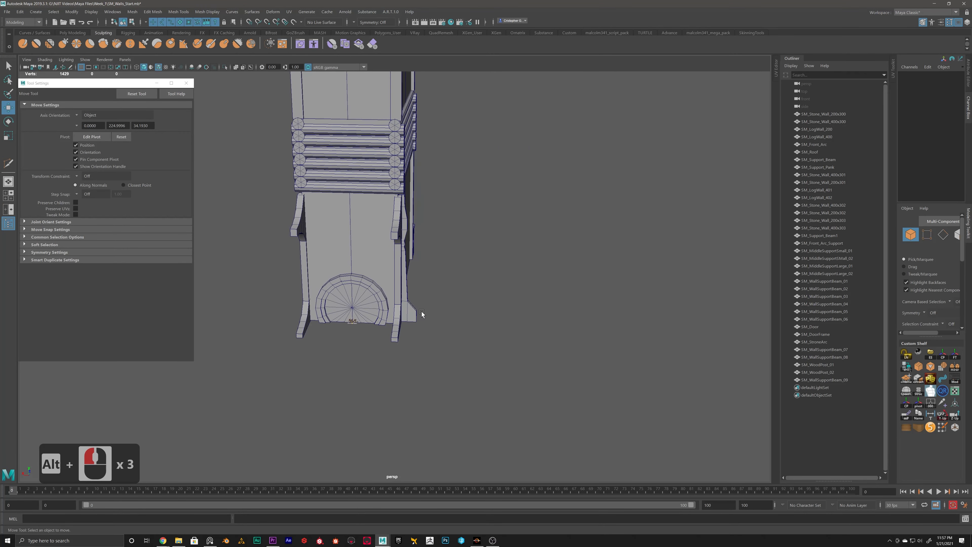
{"action": "scroll", "coordinate": [421, 318], "scroll_direction": "up", "scroll_amount": 6, "text": "alt"}
{"action": "scroll", "coordinate": [405, 241], "scroll_direction": "up", "scroll_amount": 7, "text": "alt"}
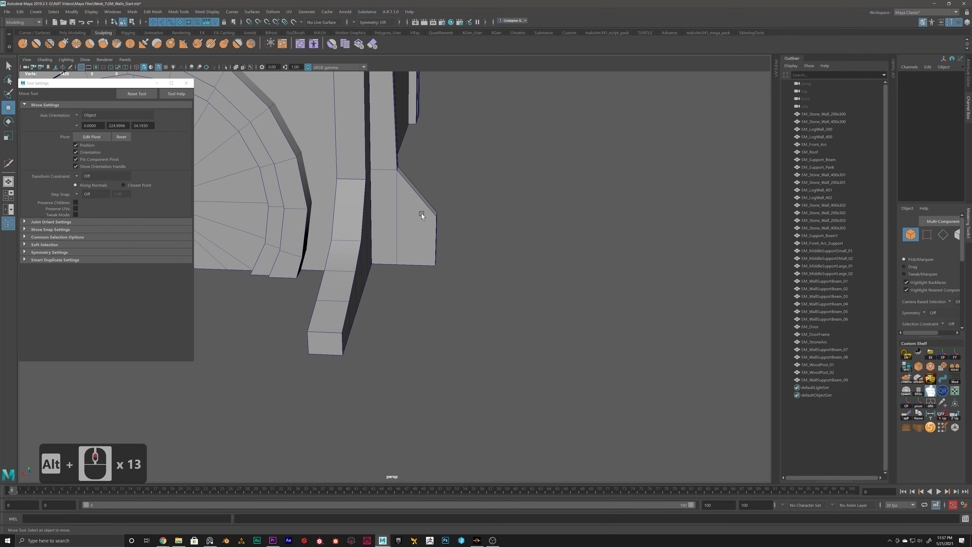
{"action": "left_click", "coordinate": [422, 213]}
{"action": "right_click_drag", "start_coordinate": [423, 212], "coordinate": [380, 209]}
{"action": "left_click", "coordinate": [416, 198], "text": "ctrl"}
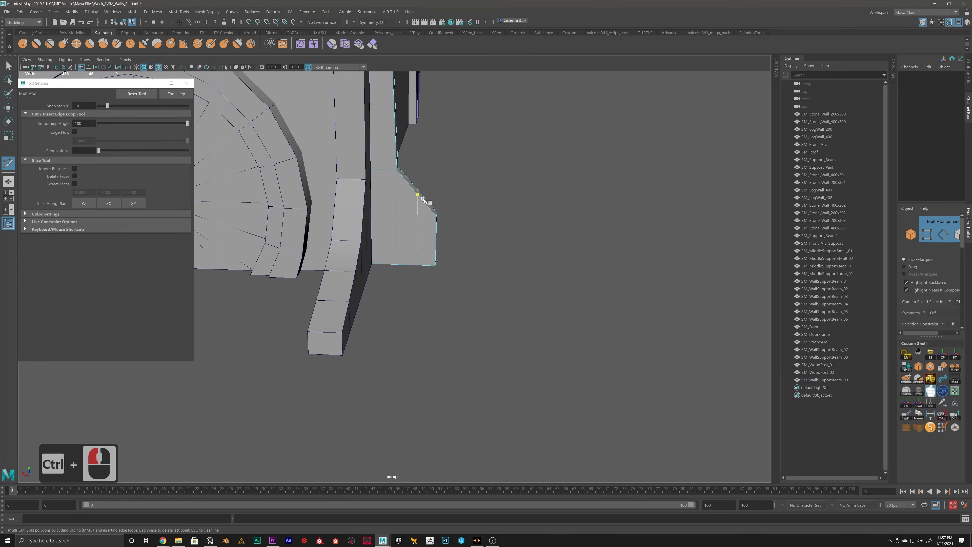
Step: Move the new vertices on the foot's slope inward to make it concave, and return to object selection
{"action": "scroll", "coordinate": [417, 200], "scroll_direction": "up", "scroll_amount": 3}
{"action": "key", "text": "w"}
{"action": "right_click_drag", "start_coordinate": [433, 172], "coordinate": [400, 174]}
{"action": "left_click_drag", "start_coordinate": [400, 174], "coordinate": [392, 223], "text": "alt"}
{"action": "left_click_drag", "start_coordinate": [410, 169], "coordinate": [411, 169]}
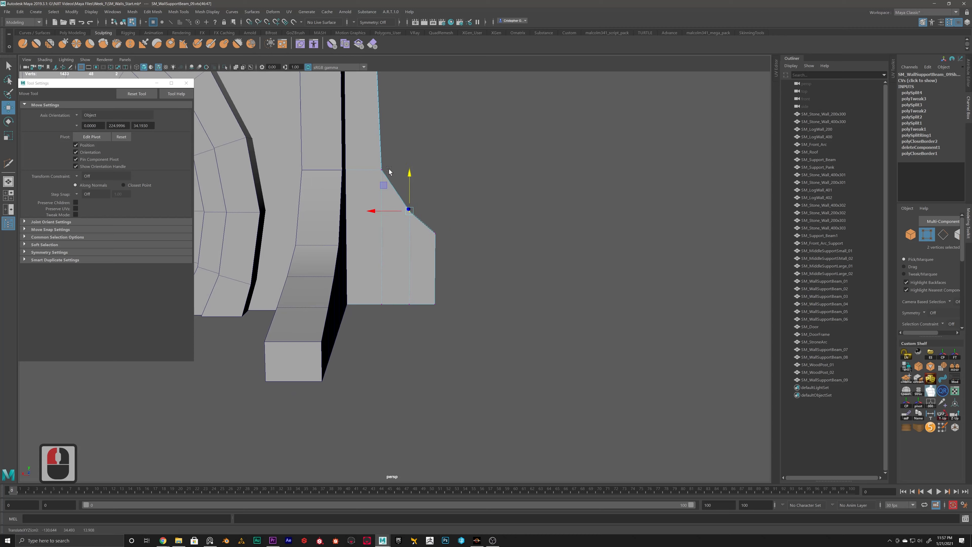
{"action": "left_click_drag", "start_coordinate": [415, 237], "coordinate": [425, 248], "text": "alt"}
{"action": "scroll", "coordinate": [425, 249], "scroll_direction": "up", "scroll_amount": 12}
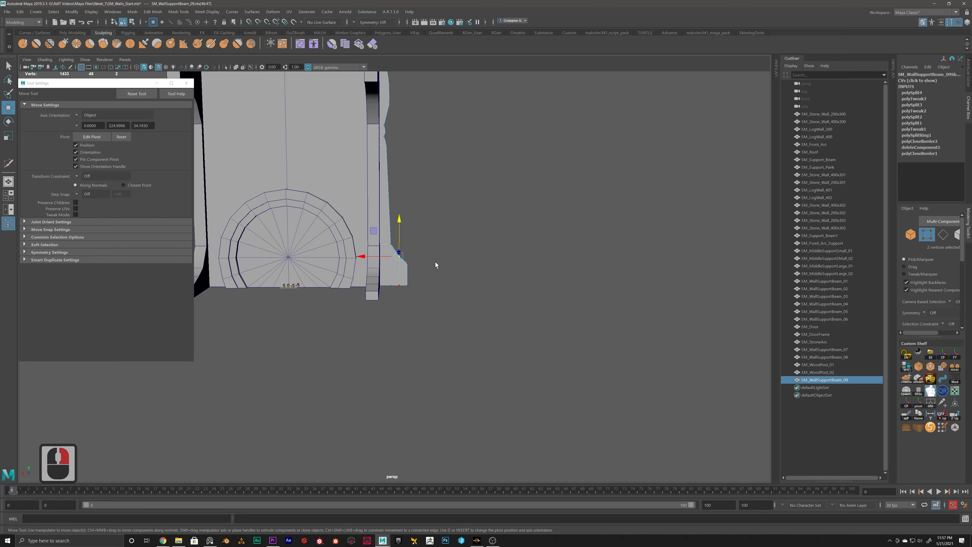
{"action": "key", "text": "F8"}
Step: Duplicate the thin carved side-wall beam and move the copy across to the tower's opposite side wall
{"action": "scroll", "coordinate": [425, 267], "scroll_direction": "down", "scroll_amount": 12}
{"action": "left_click_drag", "start_coordinate": [414, 267], "coordinate": [338, 272], "text": "alt"}
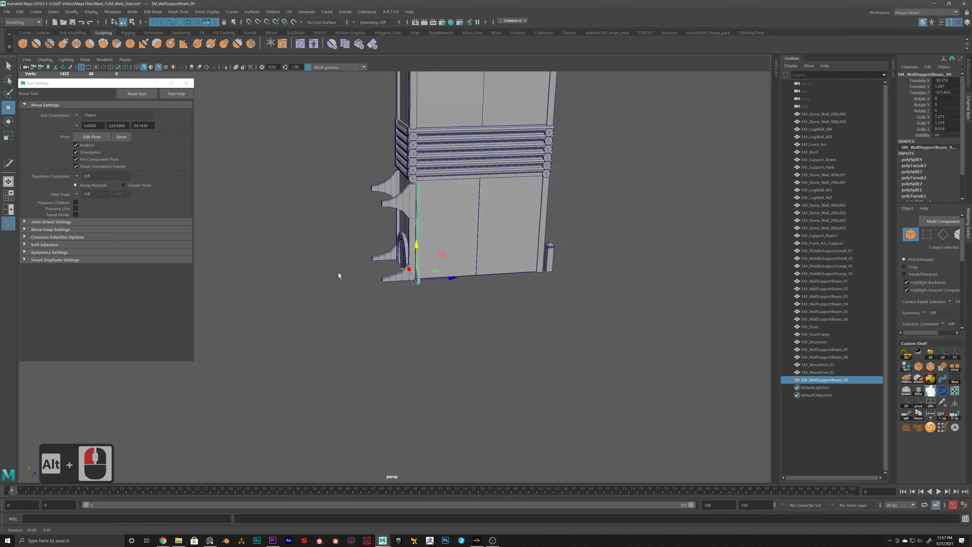
{"action": "scroll", "coordinate": [406, 275], "scroll_direction": "up", "scroll_amount": 13}
{"action": "middle_click_drag", "start_coordinate": [406, 271], "coordinate": [410, 315], "text": "alt"}
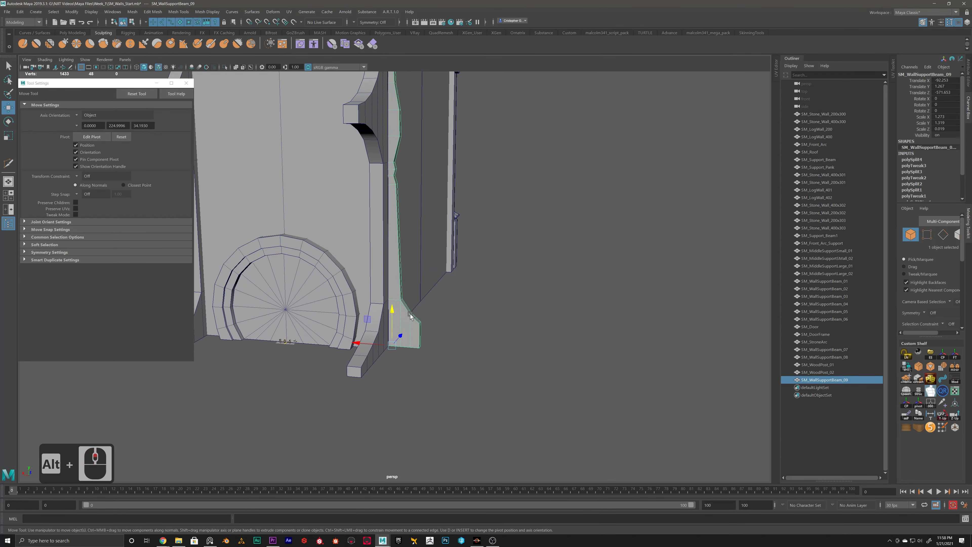
{"action": "scroll", "coordinate": [408, 326], "scroll_direction": "down", "scroll_amount": 8, "text": "alt"}
{"action": "left_click_drag", "start_coordinate": [412, 321], "coordinate": [234, 283], "text": "alt"}
{"action": "key", "text": "ctrl+d"}
{"action": "left_click", "coordinate": [359, 299]}
Step: Rotate the copied beam to -180 degrees about Y and slide it flush against the side wall behind the front support
{"action": "key", "text": "e"}
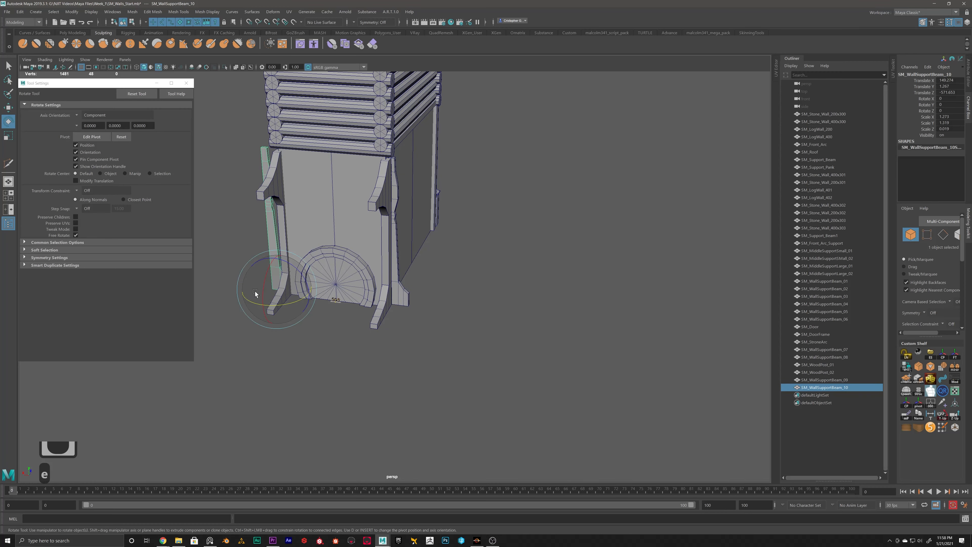
{"action": "left_click_drag", "start_coordinate": [302, 299], "coordinate": [339, 326]}
{"action": "key", "text": "w"}
{"action": "left_click_drag", "start_coordinate": [296, 369], "coordinate": [401, 410]}
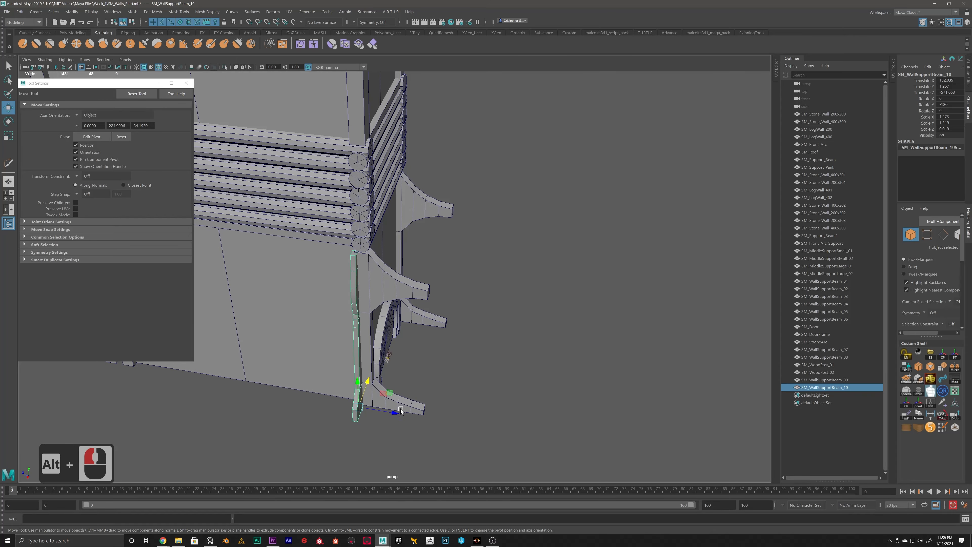
{"action": "left_click_drag", "start_coordinate": [499, 348], "coordinate": [415, 332], "text": "alt"}
{"action": "scroll", "coordinate": [414, 332], "scroll_direction": "down", "scroll_amount": 12, "text": "alt"}
{"action": "left_click_drag", "start_coordinate": [482, 303], "coordinate": [436, 336], "text": "alt"}
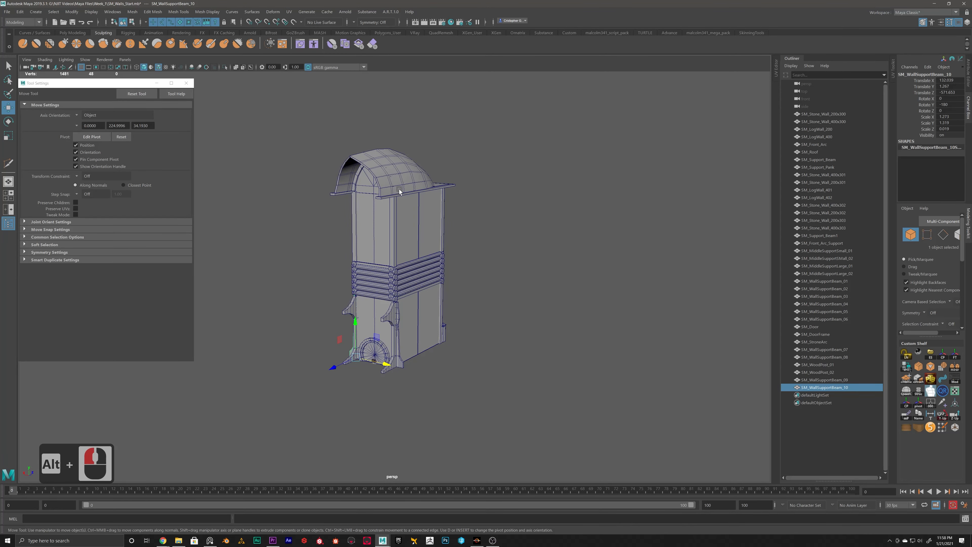
Step: Rename the curved front support beam SM_WallSupportBeam_05 as SM_FrontSupport_Beam_01
{"action": "scroll", "coordinate": [421, 207], "scroll_direction": "up", "scroll_amount": 16, "text": "alt"}
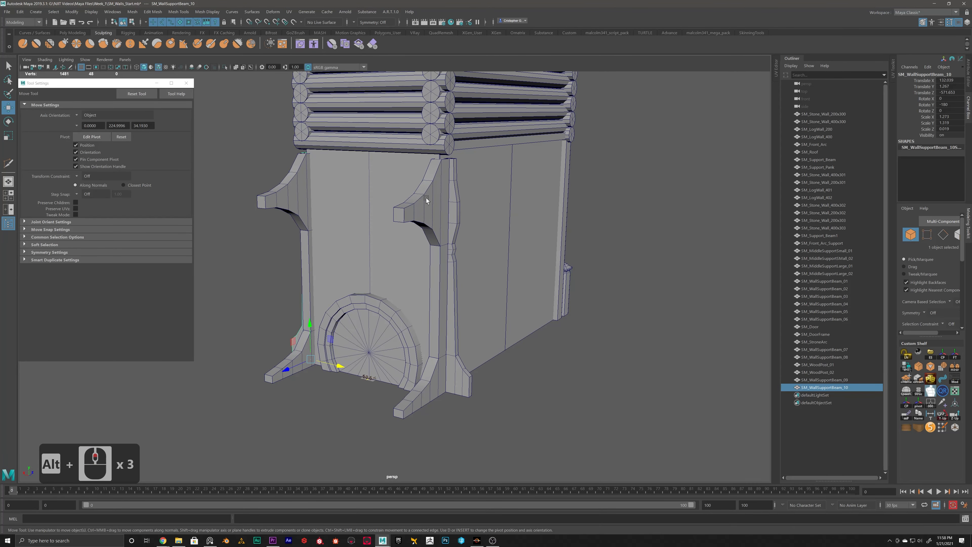
{"action": "left_click", "coordinate": [426, 198]}
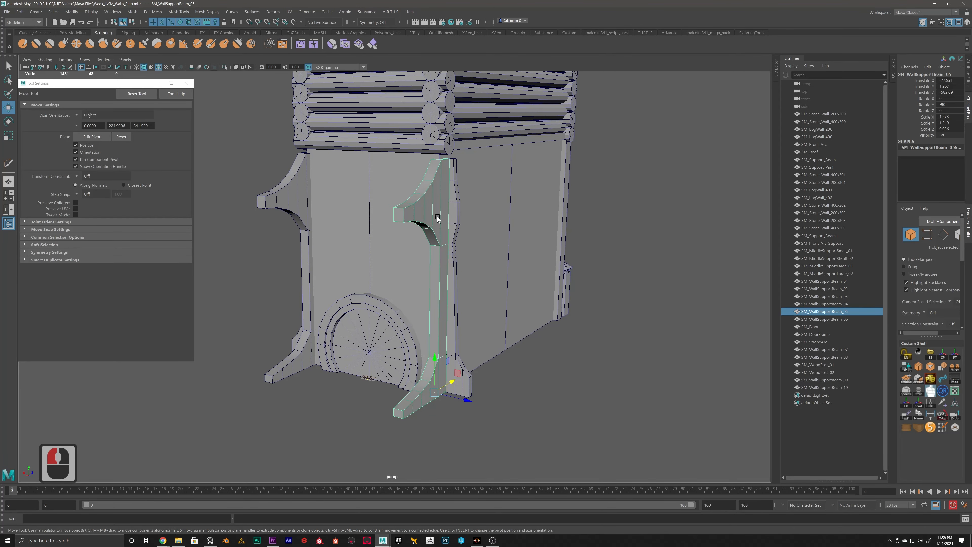
{"action": "double_click", "coordinate": [826, 310]}
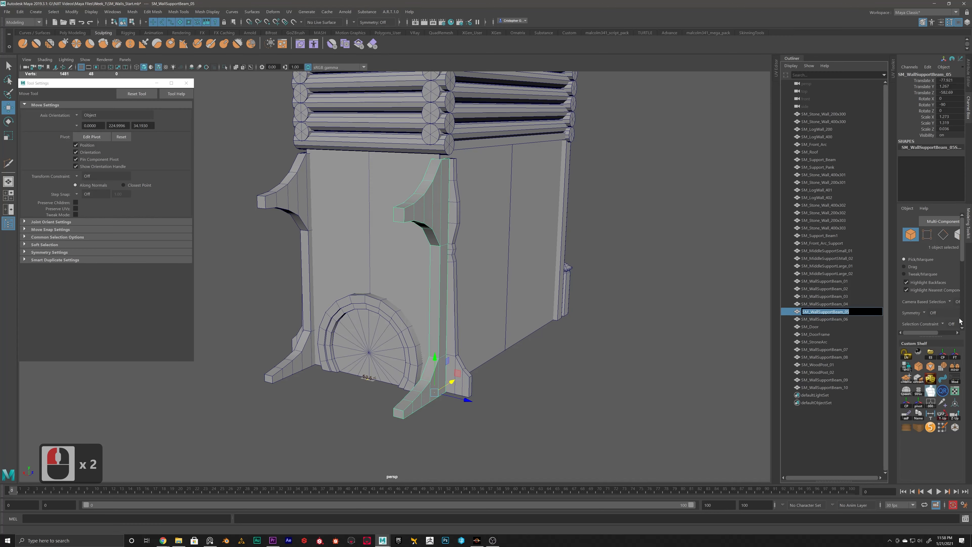
{"action": "key", "text": "Right"}
{"action": "type", "text": "=="}
{"action": "key", "text": "BackSpace"}
{"action": "key", "text": "BackSpace"}
{"action": "key", "text": "BackSpace"}
{"action": "key", "text": "BackSpace"}
{"action": "key", "text": "BackSpace"}
{"action": "key", "text": "BackSpace"}
{"action": "key", "text": "BackSpace"}
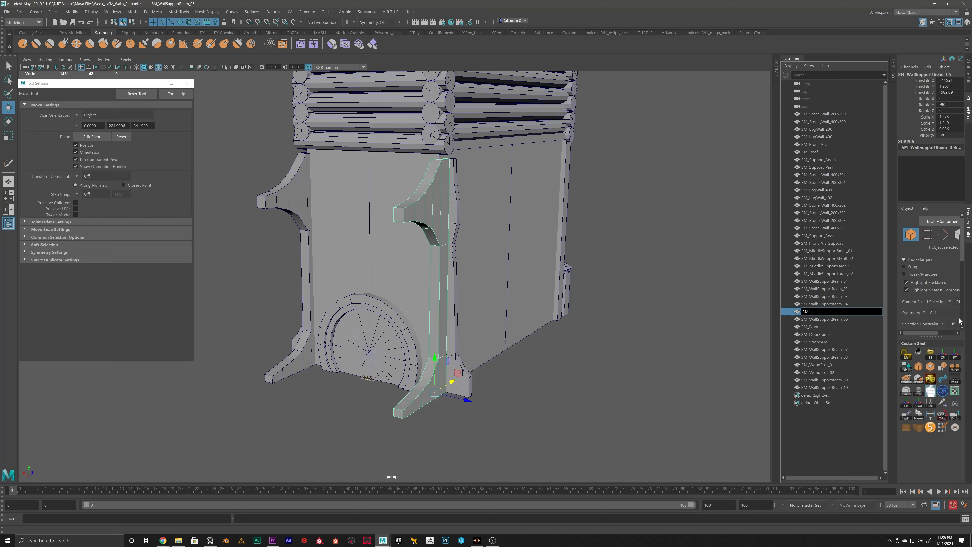
{"action": "type", "text": "Support"}
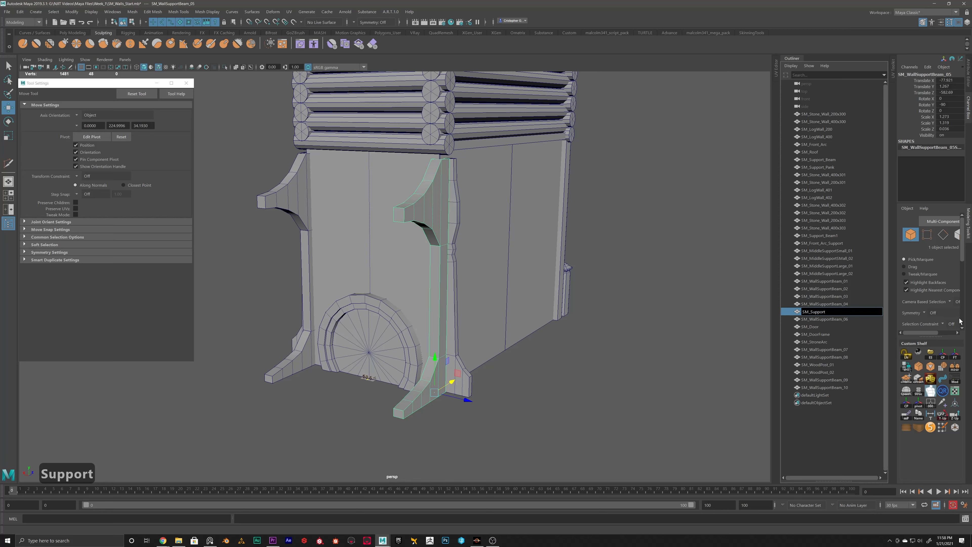
{"action": "key", "text": "BackSpace"}
{"action": "key", "text": "BackSpace"}
{"action": "key", "text": "BackSpace"}
{"action": "key", "text": "BackSpace"}
{"action": "key", "text": "BackSpace"}
{"action": "key", "text": "BackSpace"}
{"action": "key", "text": "BackSpace"}
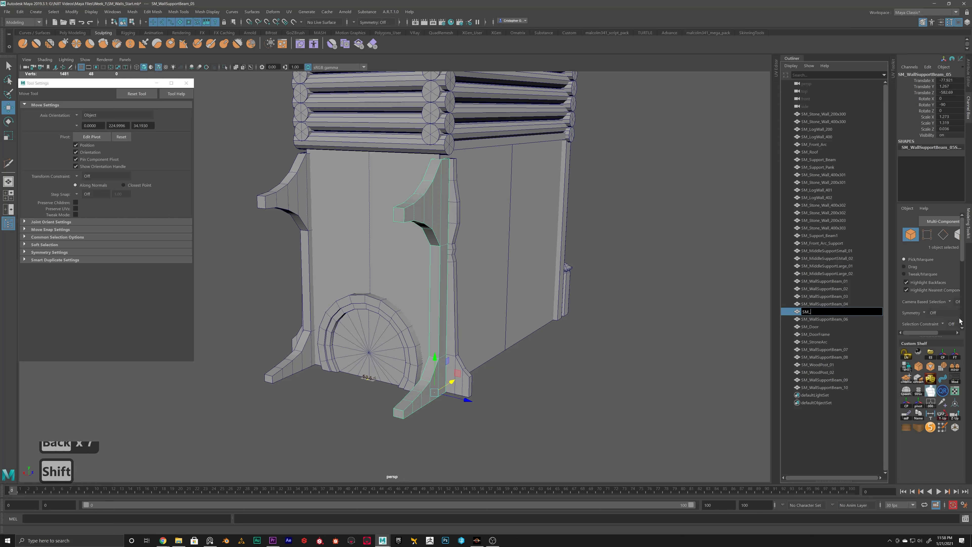
{"action": "type", "text": "Front"}
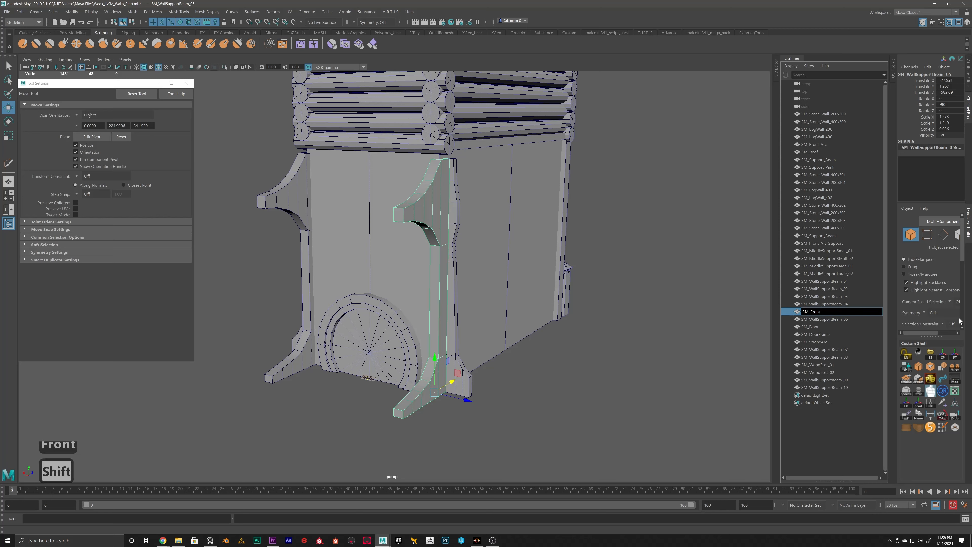
{"action": "type", "text": "Suppor"}
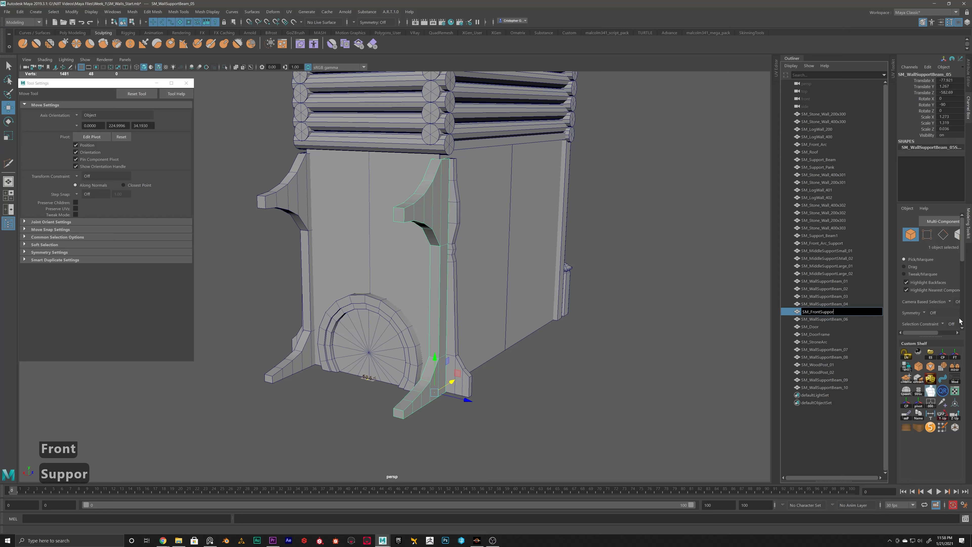
{"action": "type", "text": "t_Beams"}
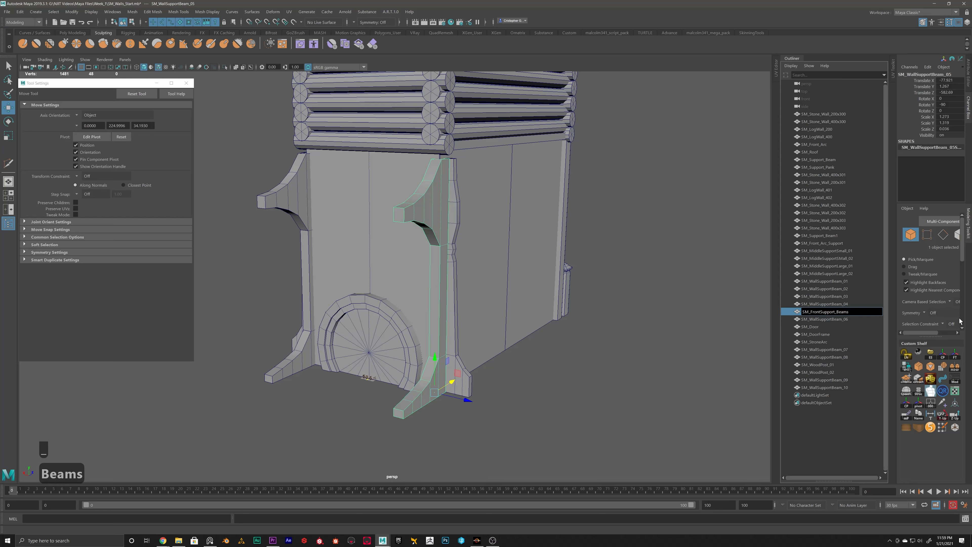
{"action": "key", "text": "BackSpace"}
{"action": "key", "text": "Return"}
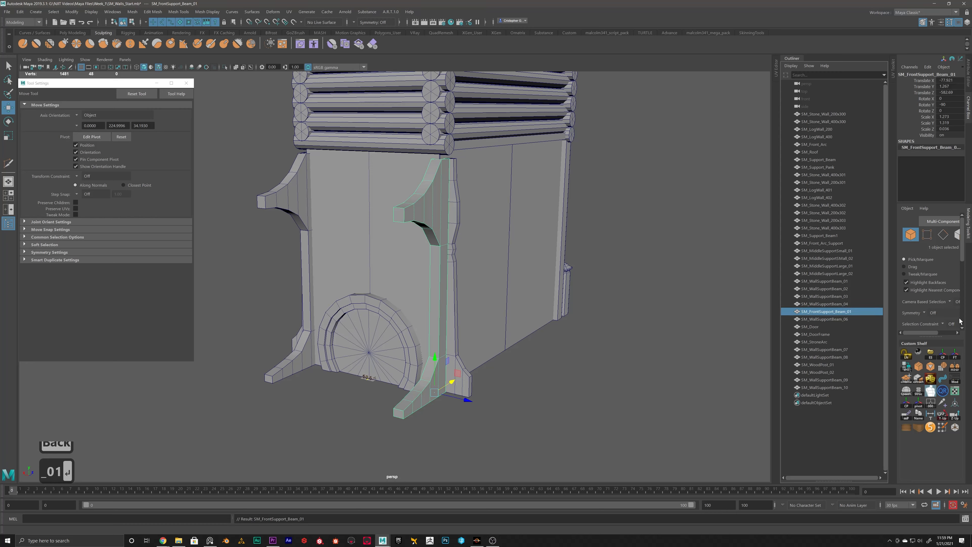
Step: Rename the other front support beam as SM_FrontSupport_Beam_02 and move both front beams to the end of the Outliner's mesh list
{"action": "double_click", "coordinate": [828, 312]}
{"action": "key", "text": "ctrl+c"}
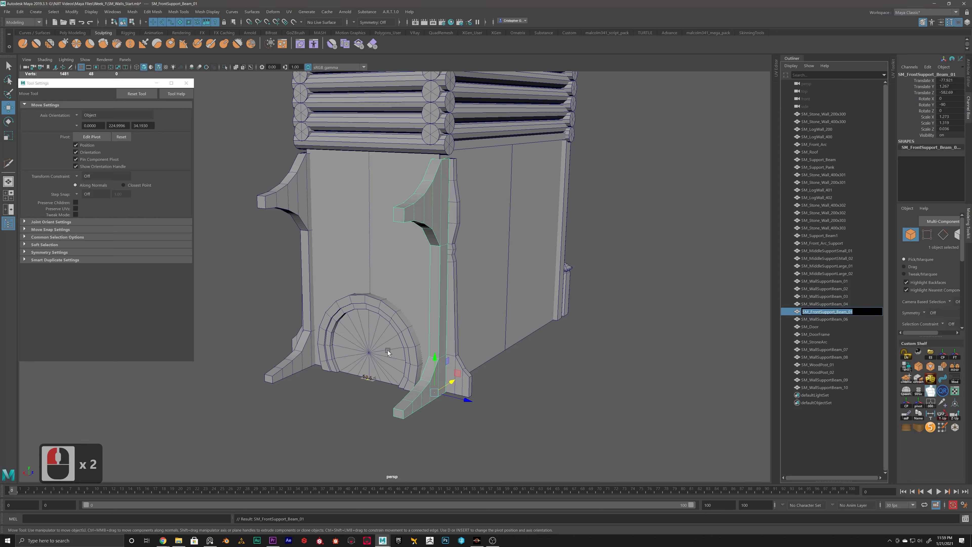
{"action": "left_click", "coordinate": [305, 237]}
{"action": "double_click", "coordinate": [842, 320]}
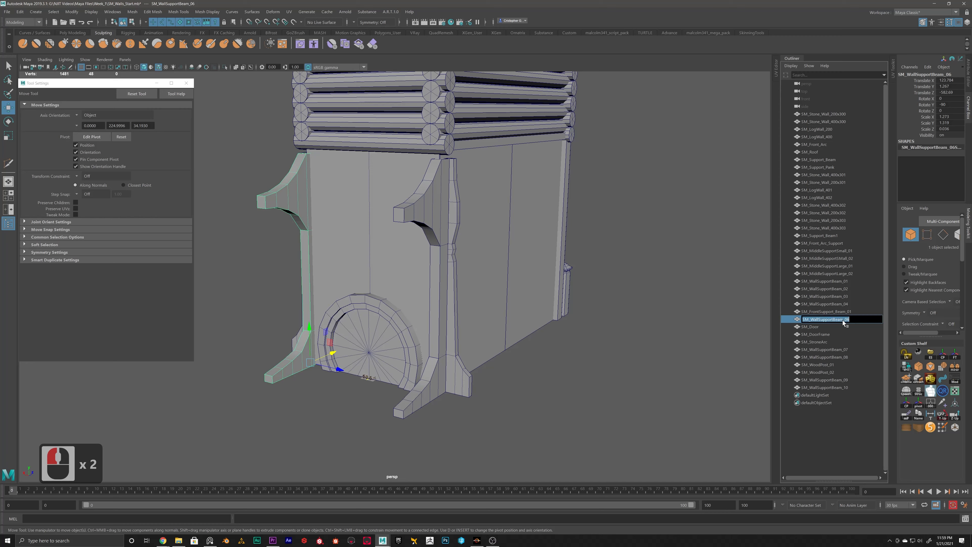
{"action": "key", "text": "ctrl+v"}
{"action": "key", "text": "Return"}
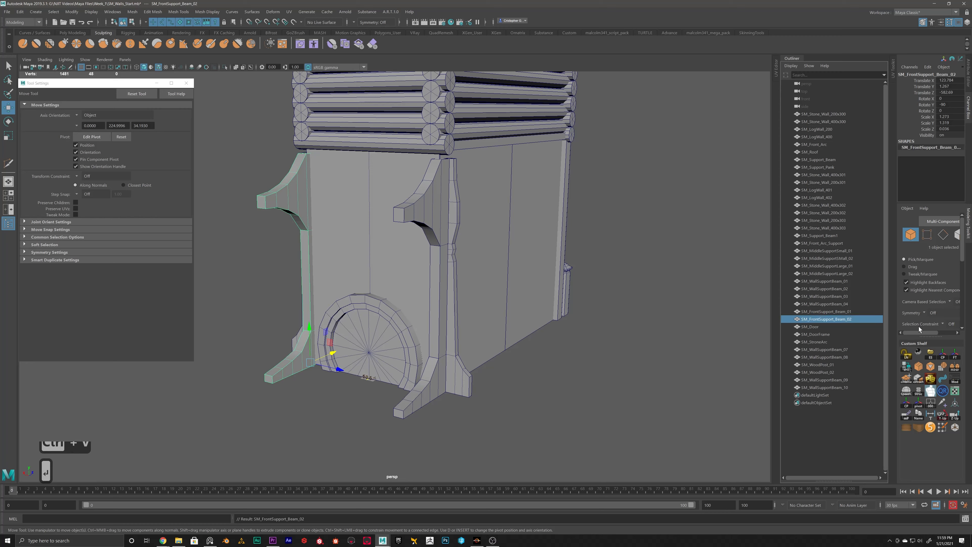
{"action": "left_click", "coordinate": [824, 313], "text": "shift"}
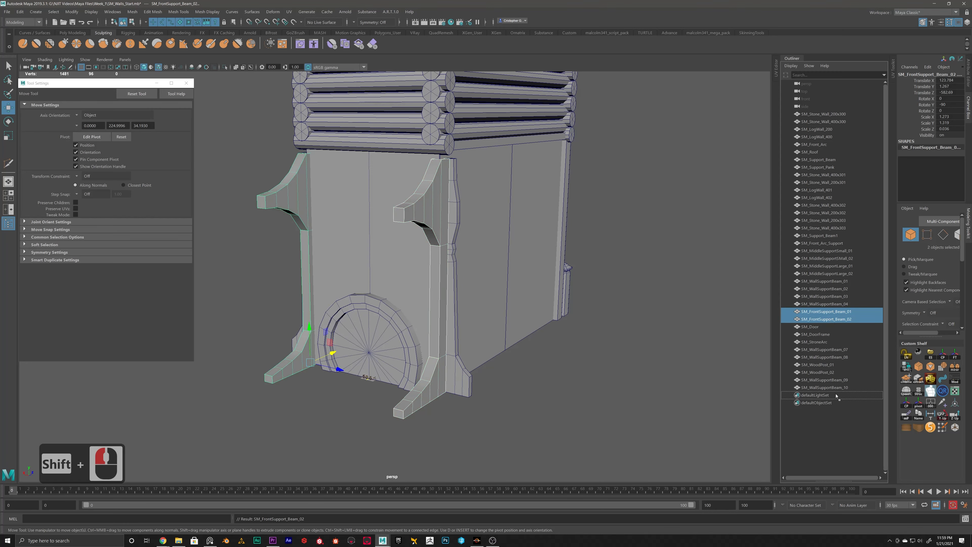
{"action": "left_click_drag", "start_coordinate": [835, 394], "coordinate": [834, 390], "text": "shift"}
Step: Rename the original thin side-wall beam SM_WallSupportBeam_09 as SM_DecoBeam_01
{"action": "left_click", "coordinate": [833, 371]}
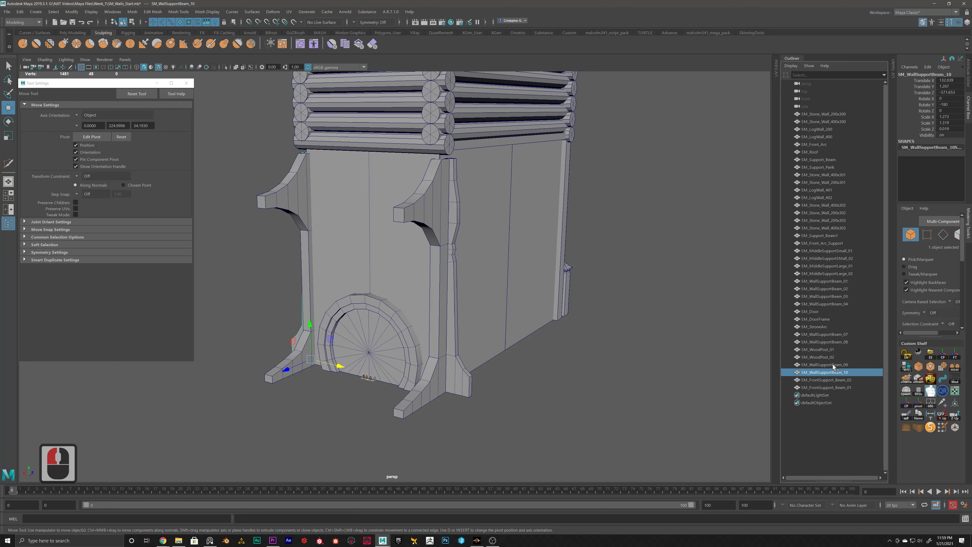
{"action": "left_click", "coordinate": [833, 364]}
{"action": "double_click", "coordinate": [833, 364]}
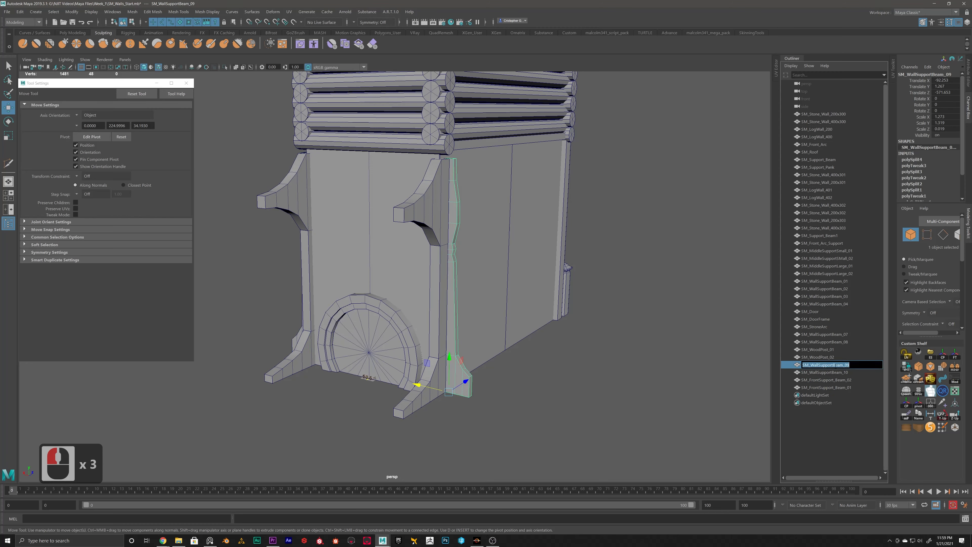
{"action": "key", "text": "Right"}
{"action": "key", "text": "BackSpace"}
{"action": "key", "text": "BackSpace"}
{"action": "key", "text": "BackSpace"}
{"action": "key", "text": "BackSpace"}
{"action": "key", "text": "BackSpace"}
{"action": "key", "text": "BackSpace"}
{"action": "key", "text": "BackSpace"}
{"action": "key", "text": "BackSpace"}
{"action": "key", "text": "BackSpace"}
{"action": "key", "text": "BackSpace"}
{"action": "key", "text": "BackSpace"}
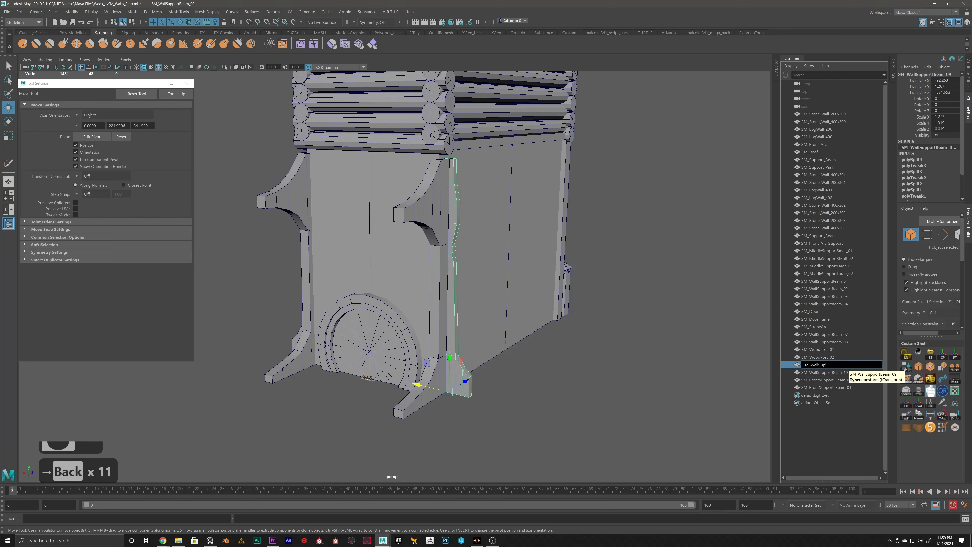
{"action": "type", "text": "Deco"}
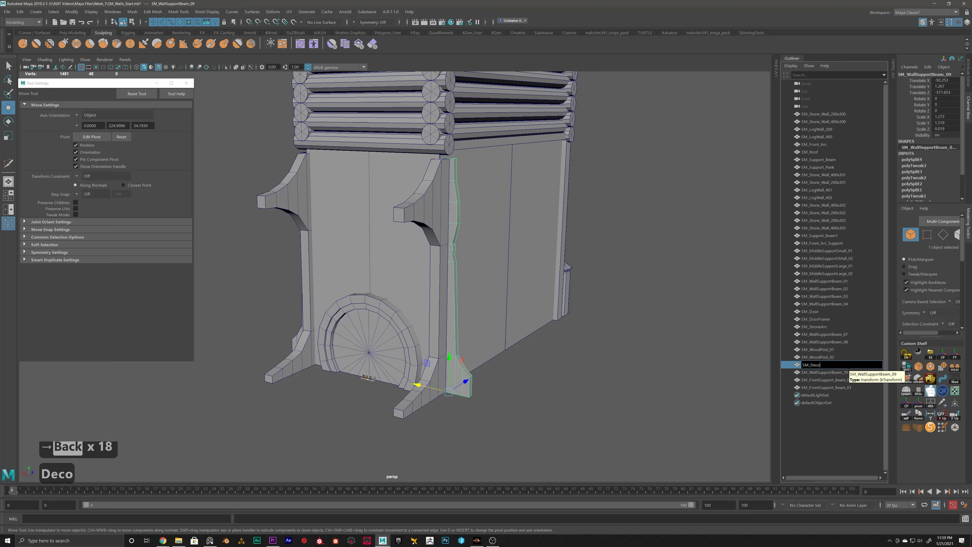
{"action": "type", "text": "_"}
{"action": "key", "text": "BackSpace"}
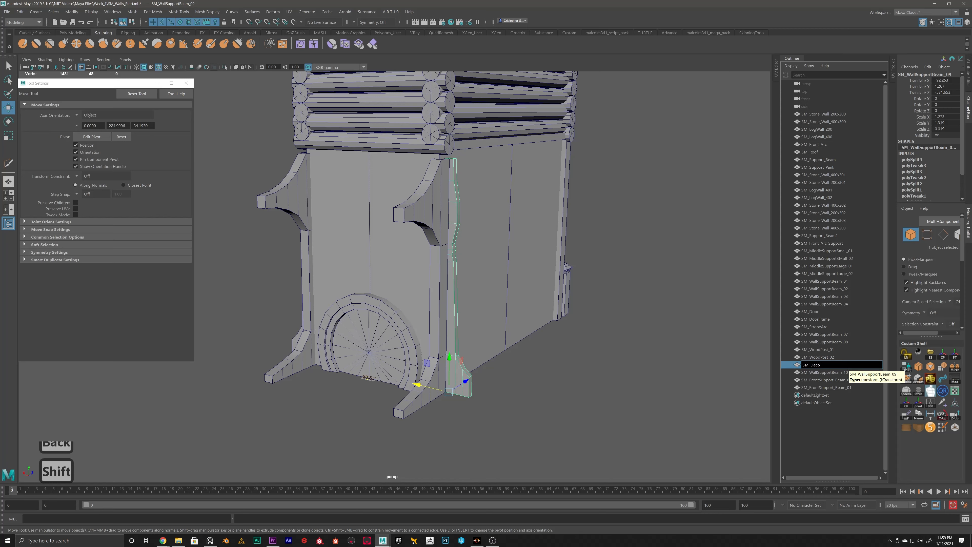
{"action": "type", "text": "Beam"}
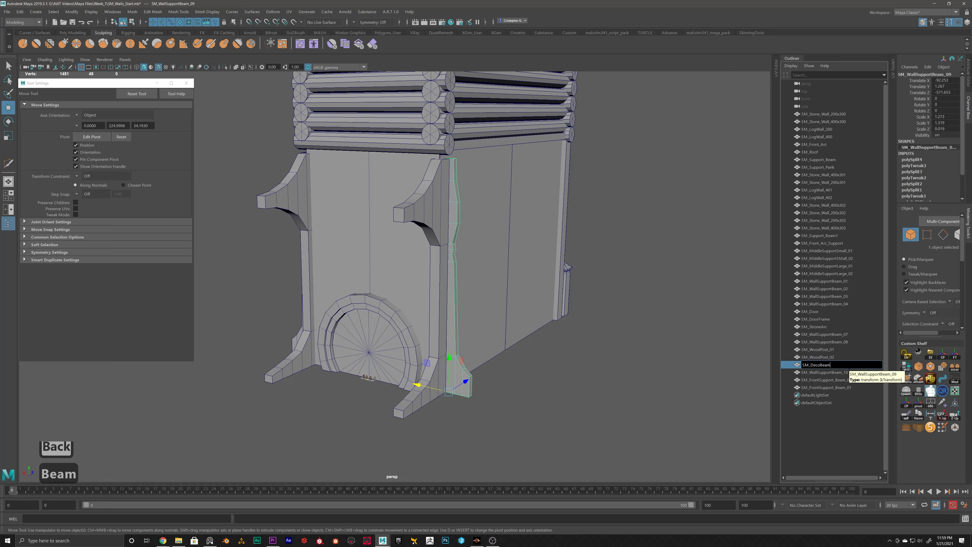
{"action": "type", "text": "_01"}
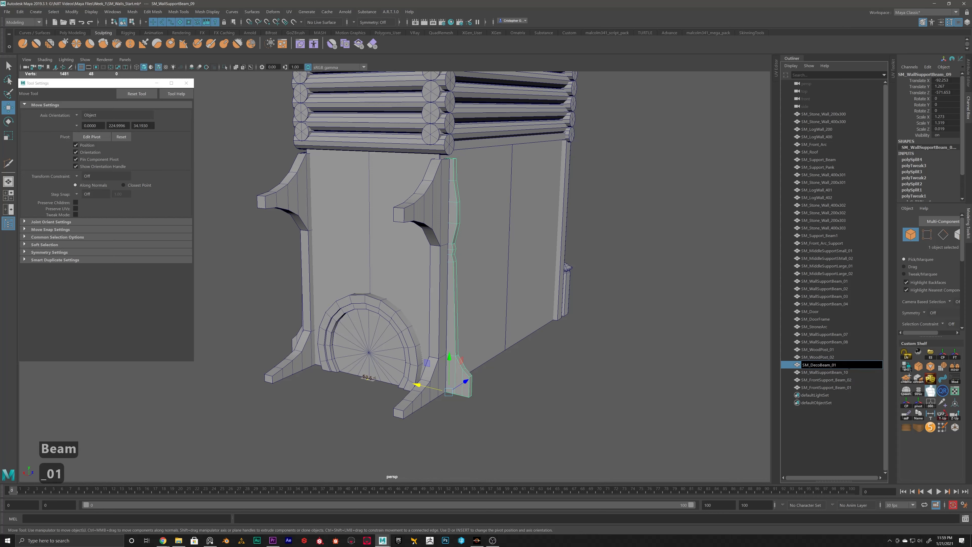
{"action": "key", "text": "Return"}
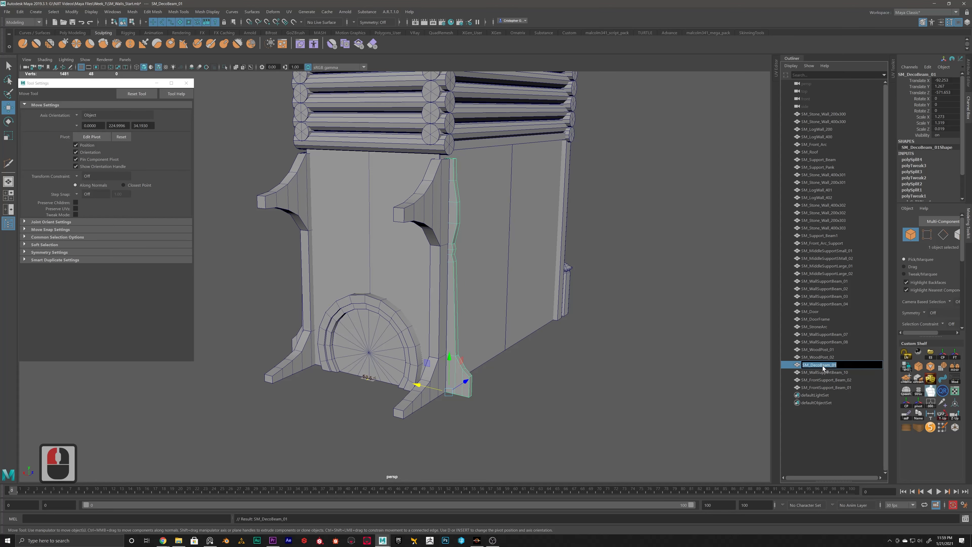
Step: Rename the duplicated thin beam on the opposite wall as SM_DecoBeam_02, reusing the first deco beam's name
{"action": "left_click_drag", "start_coordinate": [311, 312], "coordinate": [278, 324], "text": "alt"}
{"action": "middle_click_drag", "start_coordinate": [278, 322], "coordinate": [354, 325], "text": "alt"}
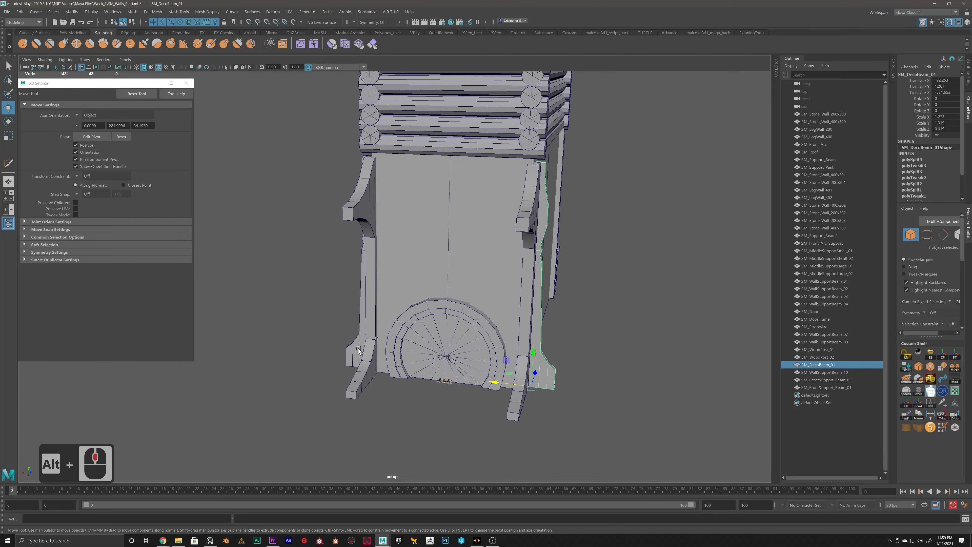
{"action": "left_click", "coordinate": [350, 352]}
{"action": "double_click", "coordinate": [827, 373]}
{"action": "key", "text": "ctrl+c"}
{"action": "double_click", "coordinate": [825, 366]}
{"action": "key", "text": "ctrl+c"}
{"action": "double_click", "coordinate": [827, 372]}
{"action": "key", "text": "ctrl+v"}
{"action": "key", "text": "BackSpace"}
{"action": "type", "text": "2"}
{"action": "key", "text": "Return"}
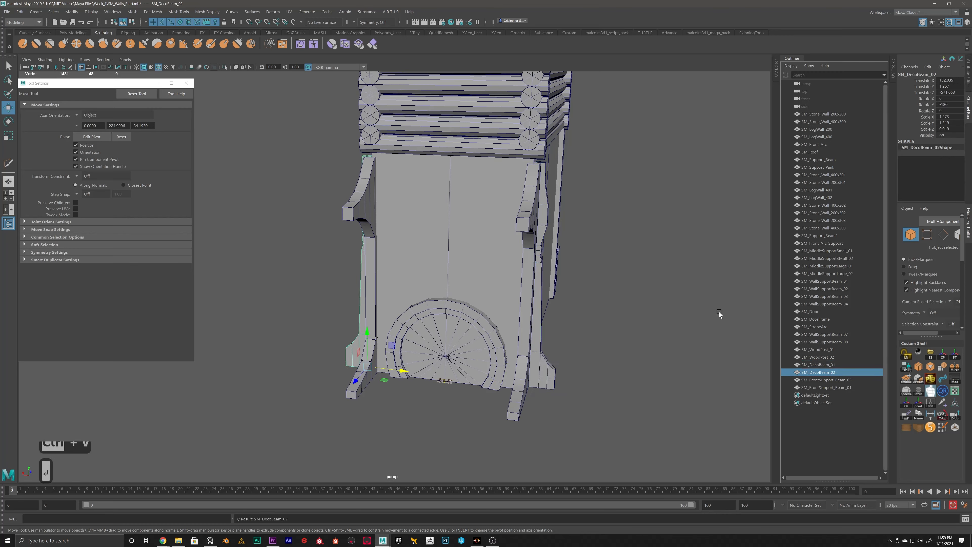
Step: Check the names of the door frame, wood post, rear wall beam and stone arc against their meshes
{"action": "scroll", "coordinate": [484, 332], "scroll_direction": "down", "scroll_amount": 4, "text": "alt"}
{"action": "mouse_move", "coordinate": [478, 333]}
{"action": "left_mouse_down", "text": "alt"}
{"action": "mouse_move", "coordinate": [456, 329]}
{"action": "mouse_move", "coordinate": [477, 333]}
{"action": "left_mouse_up", "text": "alt"}
{"action": "left_click", "coordinate": [462, 321]}
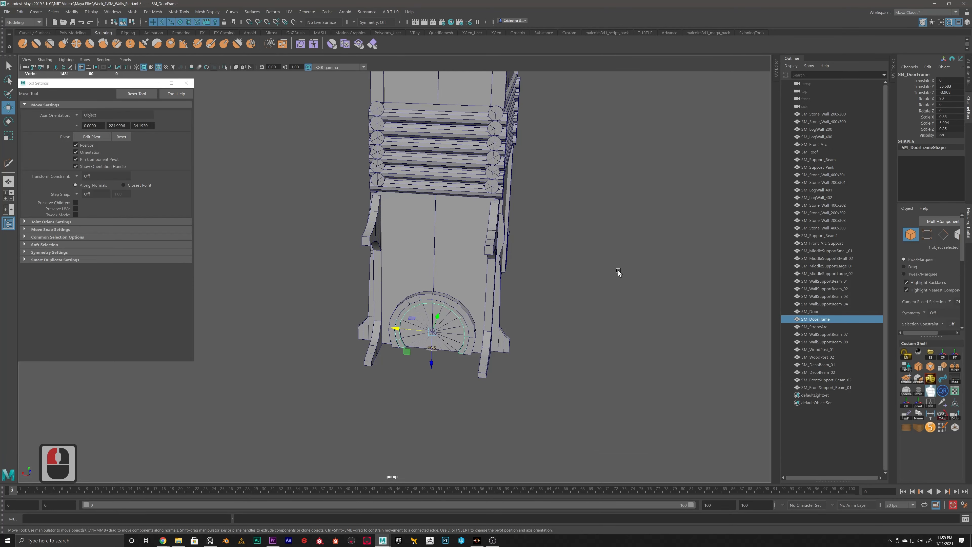
{"action": "left_click_drag", "start_coordinate": [619, 271], "coordinate": [535, 320], "text": "alt"}
{"action": "left_click", "coordinate": [535, 320]}
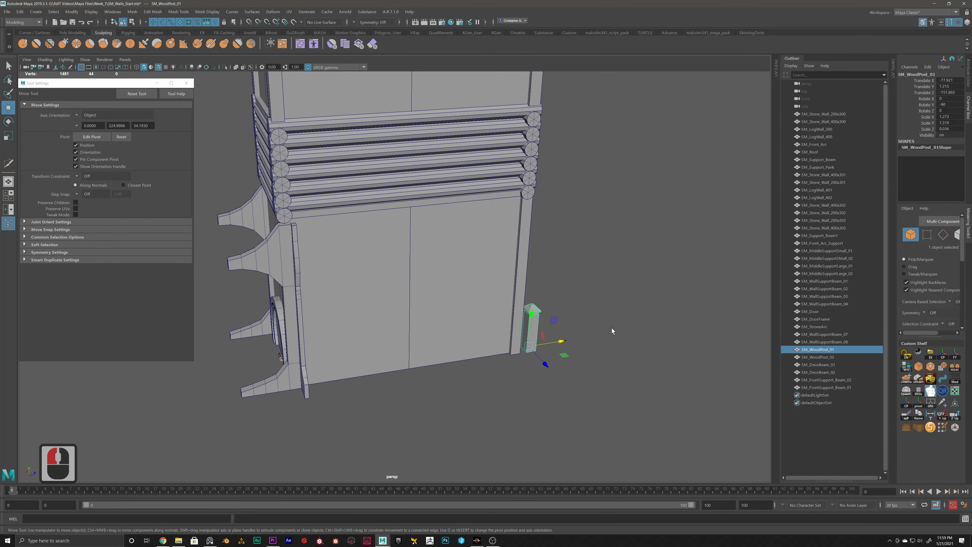
{"action": "left_click_drag", "start_coordinate": [611, 327], "coordinate": [621, 322], "text": "alt"}
{"action": "middle_click_drag", "start_coordinate": [616, 279], "coordinate": [629, 307], "text": "alt"}
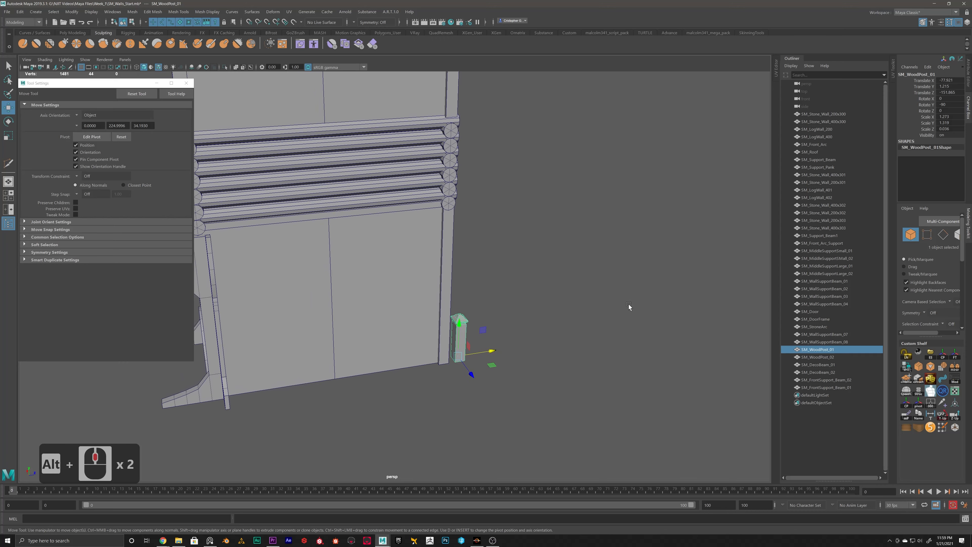
{"action": "left_click", "coordinate": [832, 336]}
{"action": "scroll", "coordinate": [500, 260], "scroll_direction": "down", "scroll_amount": 5, "text": "alt"}
{"action": "left_click_drag", "start_coordinate": [500, 260], "coordinate": [611, 305], "text": "alt"}
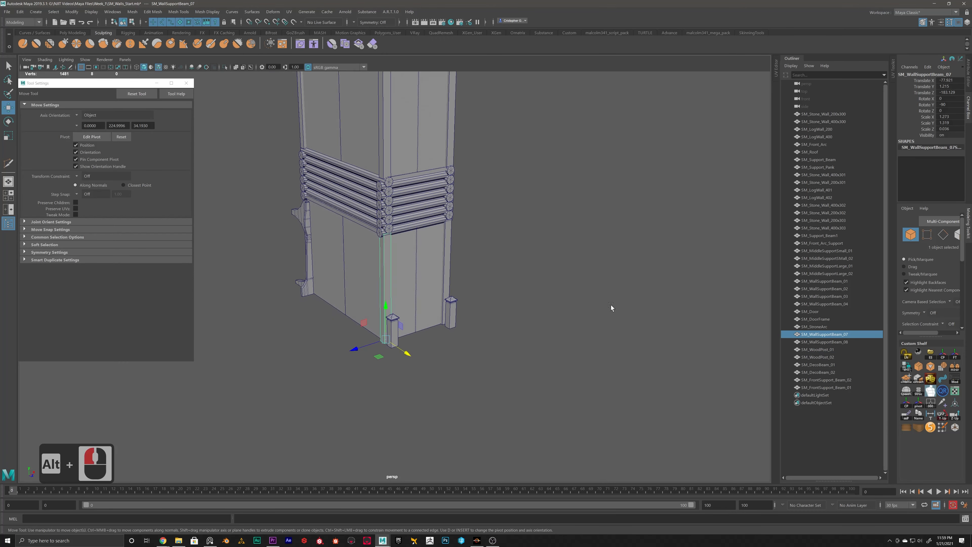
{"action": "left_click", "coordinate": [815, 328]}
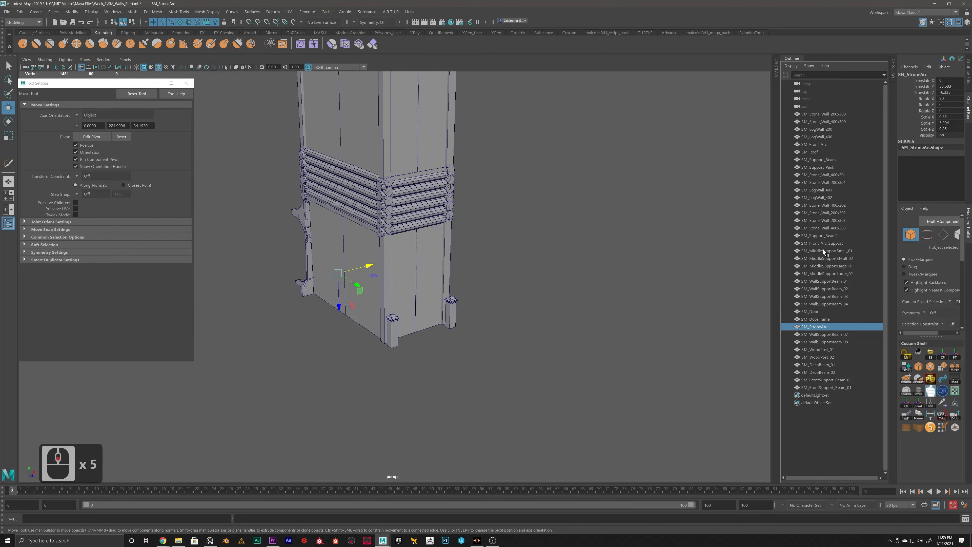
Step: Delete the construction history of all tower meshes from SM_Stone_Wall_200x300 through SM_FrontSupport_Beam_01, and clear the selection
{"action": "left_click", "coordinate": [827, 117]}
{"action": "left_click", "coordinate": [821, 386], "text": "shift"}
{"action": "key", "text": "alt+shift+d"}
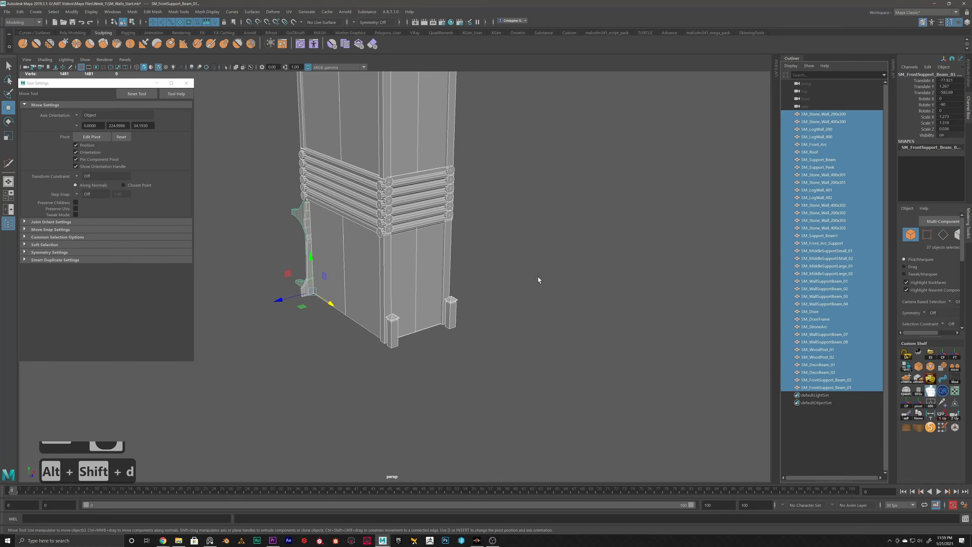
{"action": "left_click", "coordinate": [531, 259]}
Step: Save the scene with the whole tower in view
{"action": "scroll", "coordinate": [439, 263], "scroll_direction": "down", "scroll_amount": 7, "text": "alt"}
{"action": "left_click_drag", "start_coordinate": [439, 263], "coordinate": [486, 264], "text": "alt"}
{"action": "key", "text": "ctrl+s"}
{"action": "key", "text": "ctrl+s"}
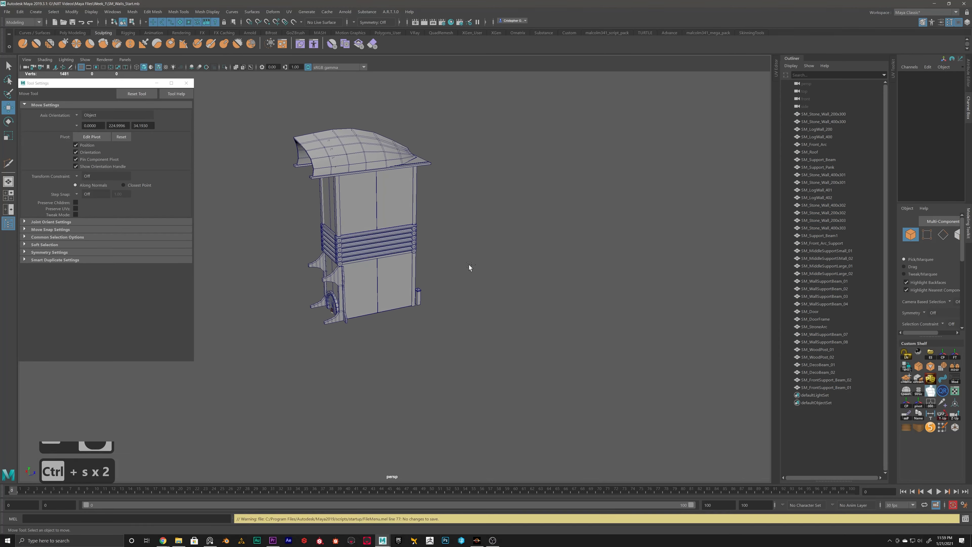
Step: Examine the whole tower from the front and sides, including the roof, log band, support beams and door
{"action": "left_click_drag", "start_coordinate": [466, 211], "coordinate": [480, 269], "text": "alt"}
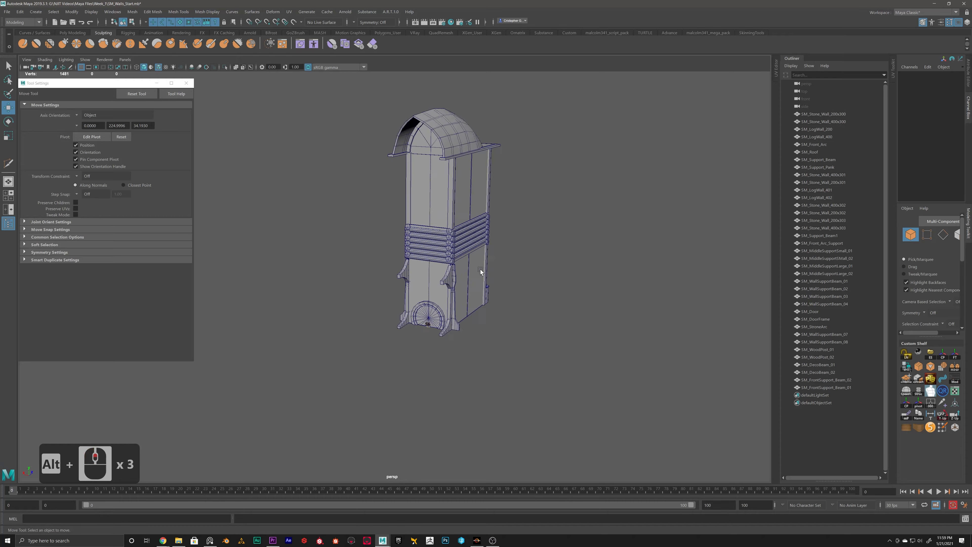
{"action": "scroll", "coordinate": [444, 247], "scroll_direction": "up", "scroll_amount": 3, "text": "alt"}
{"action": "middle_click_drag", "start_coordinate": [502, 207], "coordinate": [398, 248], "text": "alt"}
{"action": "scroll", "coordinate": [398, 248], "scroll_direction": "up", "scroll_amount": 5, "text": "alt"}
{"action": "scroll", "coordinate": [408, 240], "scroll_direction": "down", "scroll_amount": 5, "text": "alt"}
{"action": "left_click_drag", "start_coordinate": [361, 218], "coordinate": [416, 227], "text": "alt"}
{"action": "middle_click_drag", "start_coordinate": [417, 227], "coordinate": [360, 246], "text": "alt"}
{"action": "left_click_drag", "start_coordinate": [360, 247], "coordinate": [383, 249], "text": "alt"}
{"action": "middle_click_drag", "start_coordinate": [369, 255], "coordinate": [404, 272], "text": "alt"}
{"action": "scroll", "coordinate": [404, 271], "scroll_direction": "up", "scroll_amount": 4, "text": "alt"}
{"action": "middle_click_drag", "start_coordinate": [456, 294], "coordinate": [440, 287], "text": "alt"}
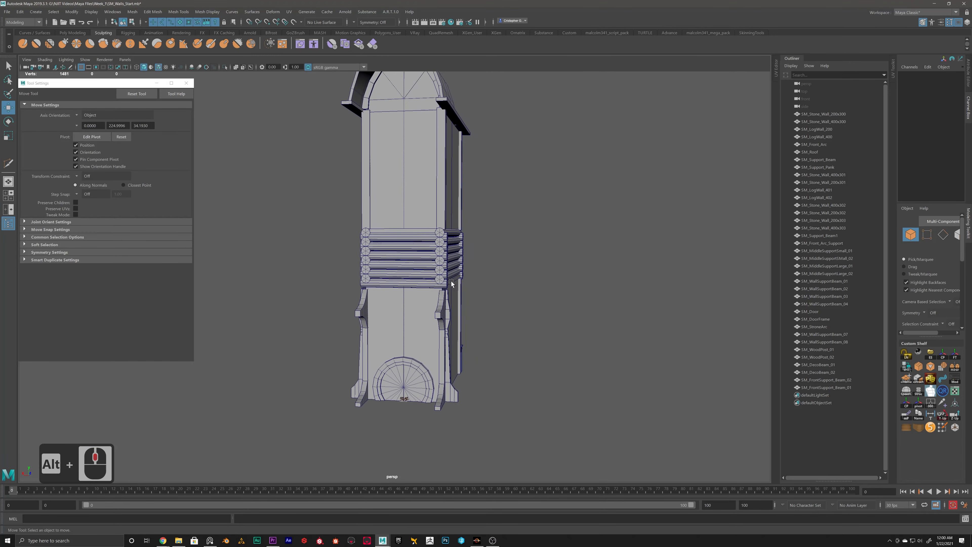
{"action": "middle_click_drag", "start_coordinate": [488, 166], "coordinate": [475, 249], "text": "alt"}
{"action": "left_click_drag", "start_coordinate": [475, 249], "coordinate": [422, 221], "text": "alt"}
{"action": "scroll", "coordinate": [416, 251], "scroll_direction": "up", "scroll_amount": 2, "text": "alt"}
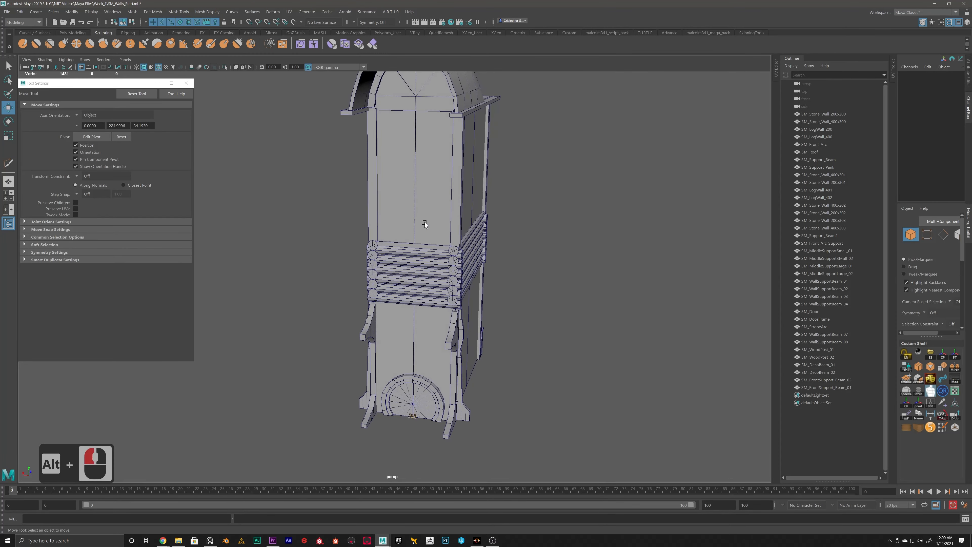
{"action": "middle_click_drag", "start_coordinate": [423, 221], "coordinate": [409, 264], "text": "alt"}
{"action": "scroll", "coordinate": [417, 300], "scroll_direction": "down", "scroll_amount": 5, "text": "alt"}
{"action": "left_click_drag", "start_coordinate": [418, 299], "coordinate": [376, 284], "text": "alt"}
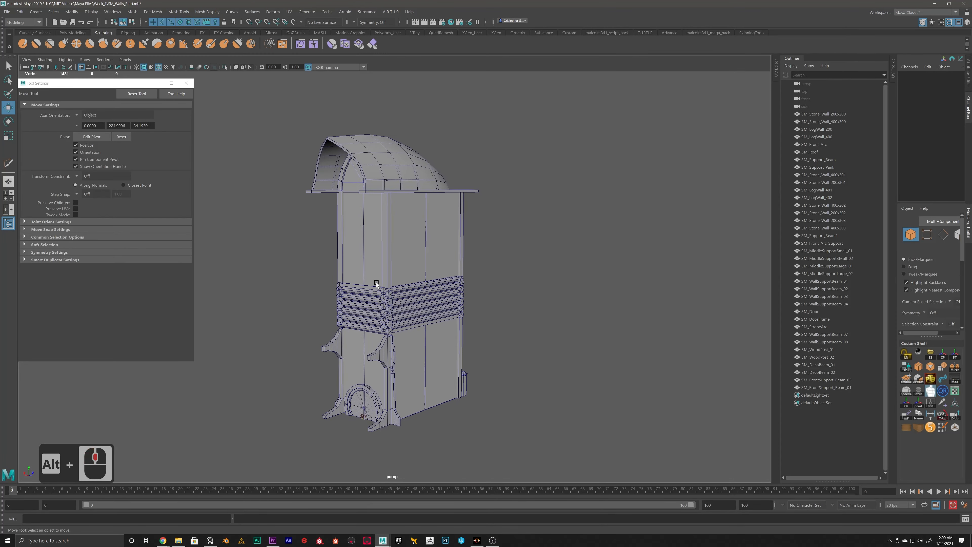